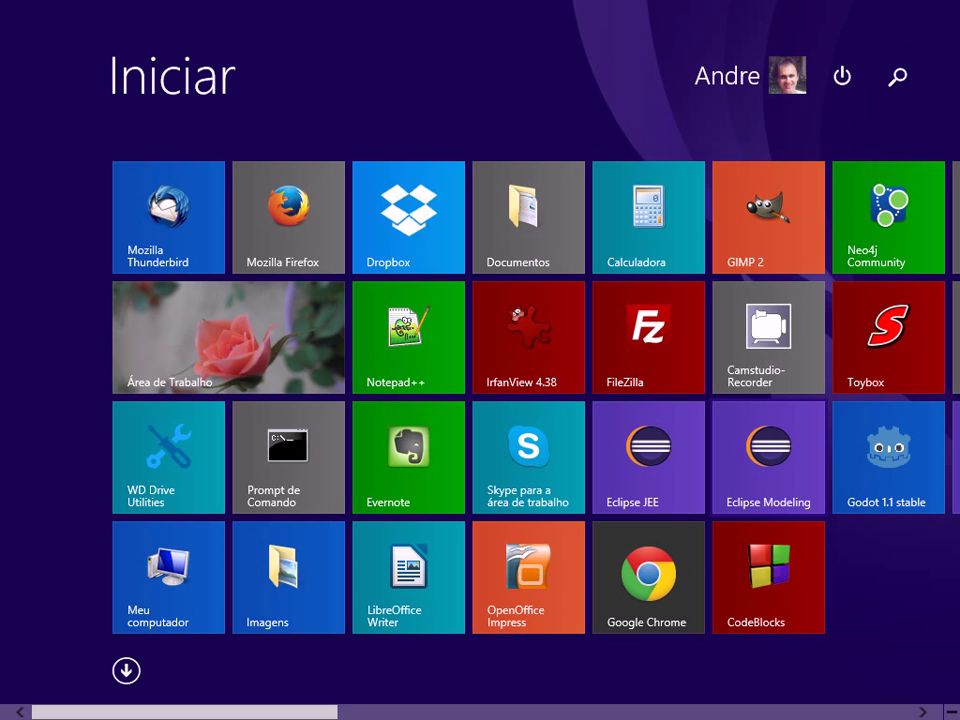
Step: Launch Eclipse from the C:\bin\eclipse-modeling-mars-r folder, cancelling the workspace prompt of the Luna version
left_click(759, 462)
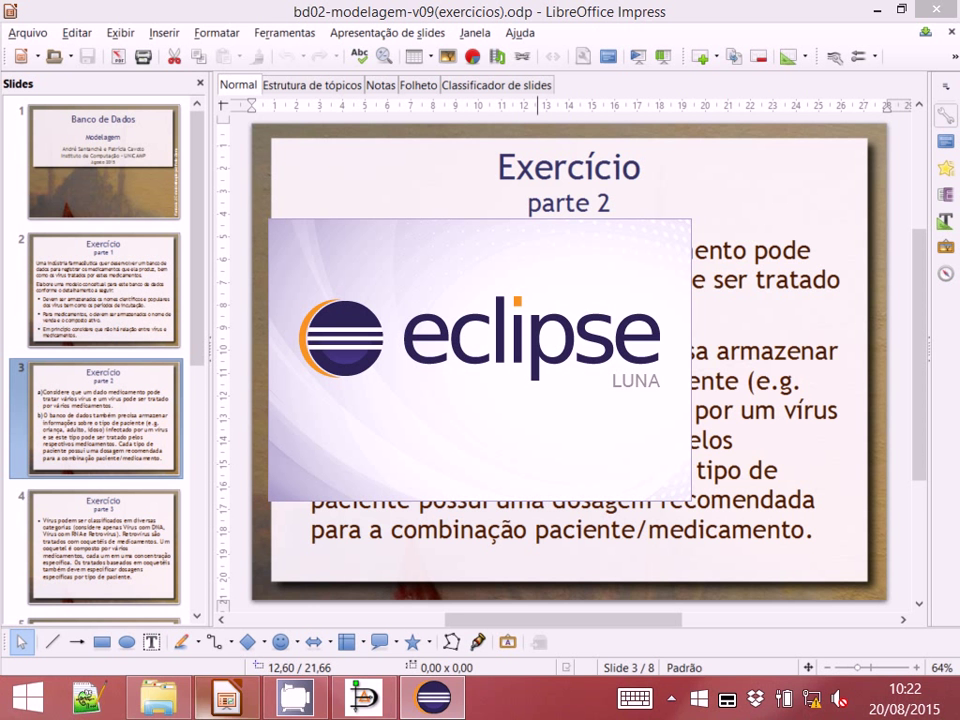
left_click(158, 697)
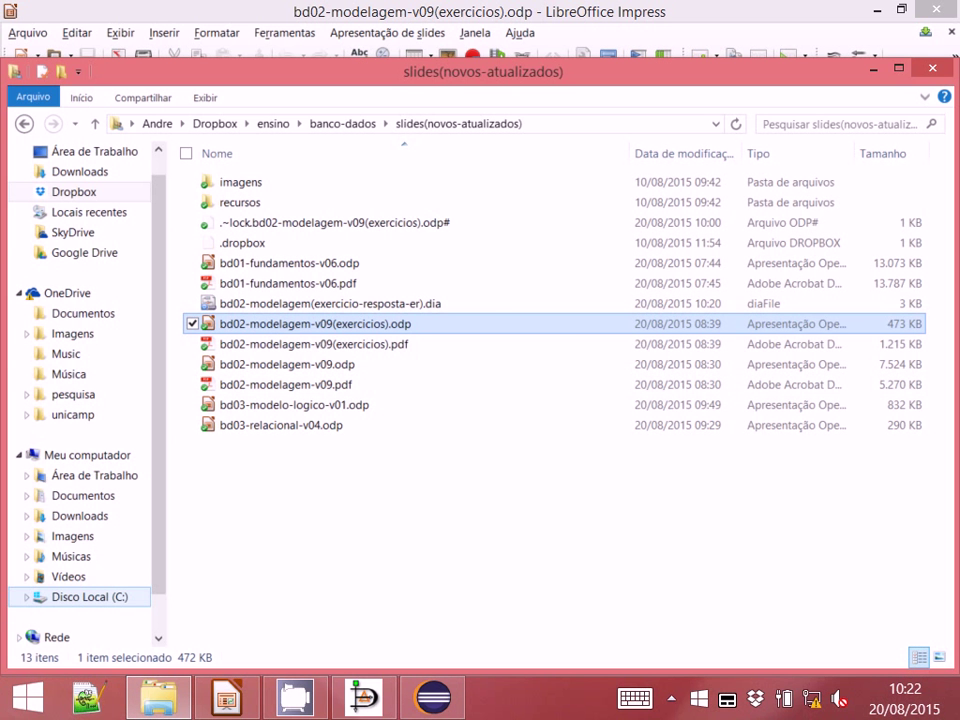
left_click(400, 520)
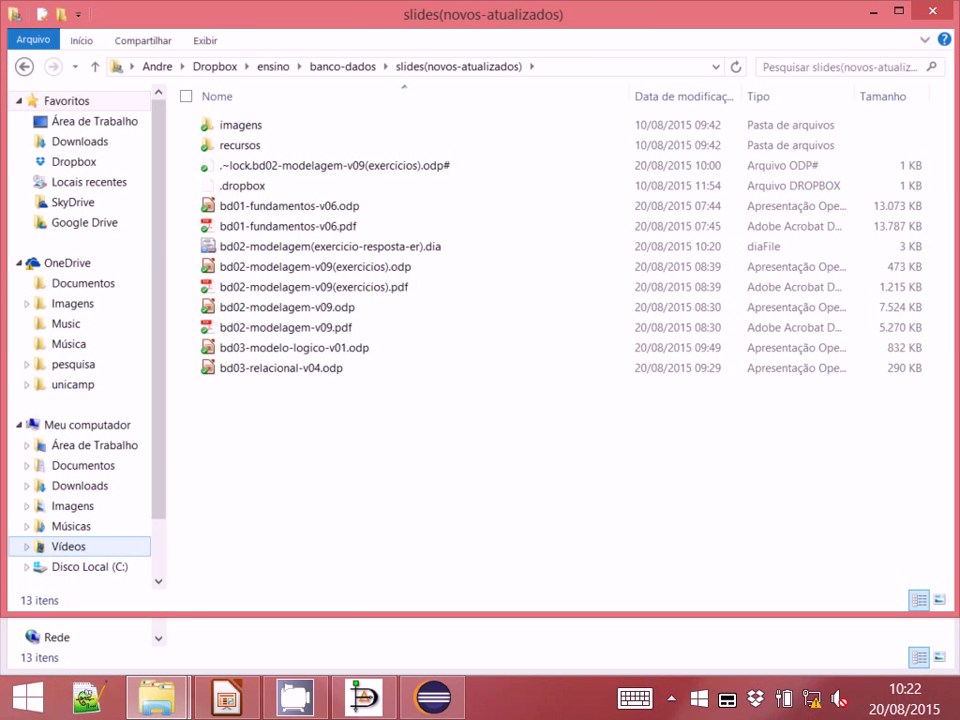
left_click(89, 566)
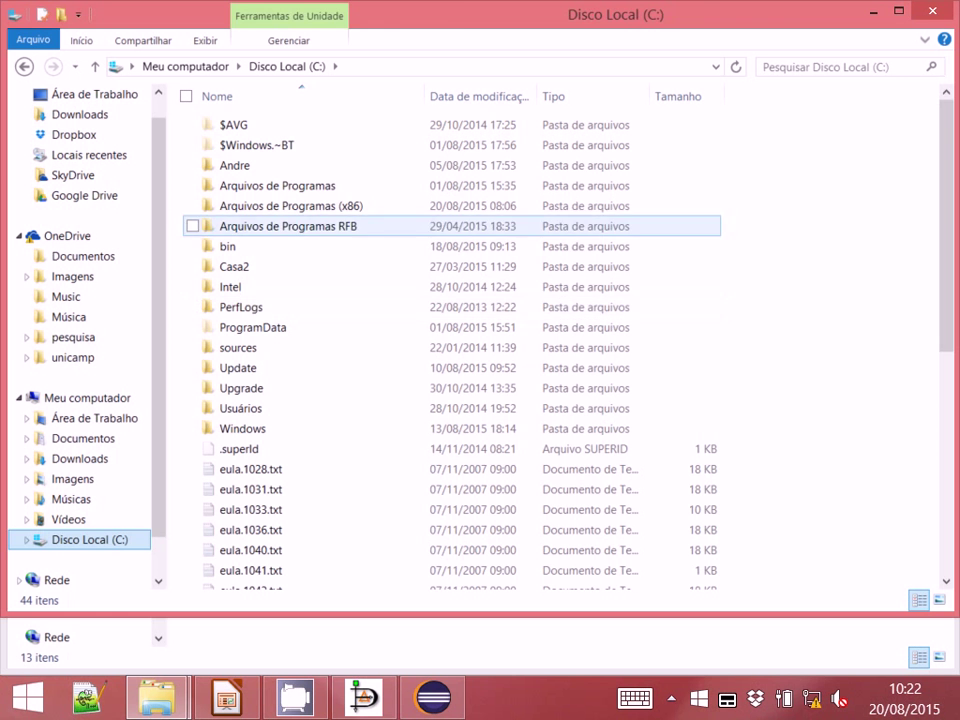
double_click(228, 246)
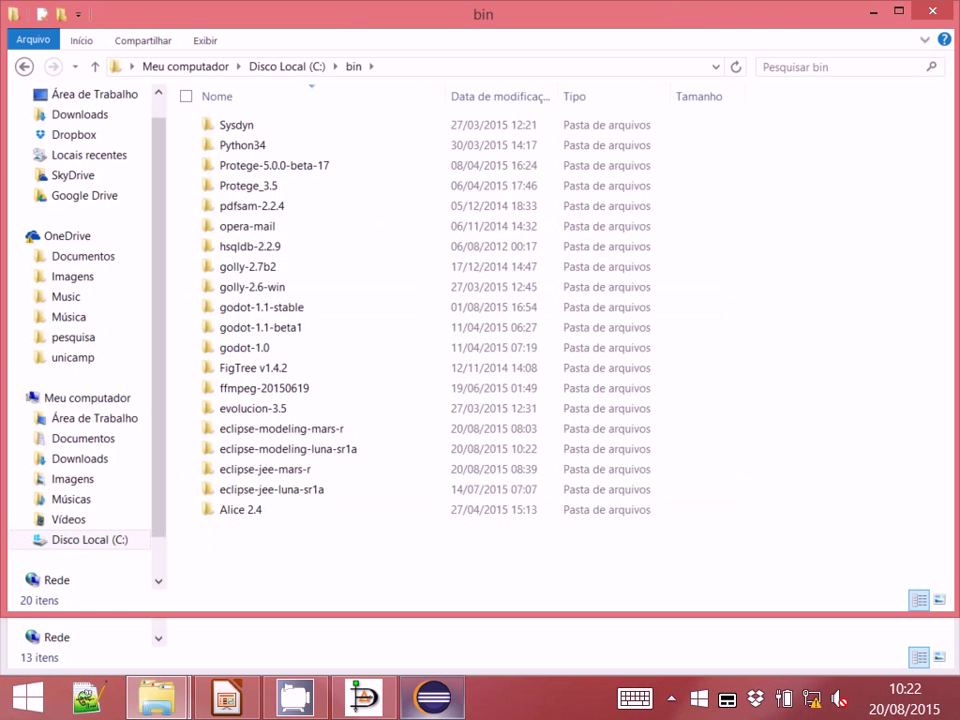
left_click(684, 404)
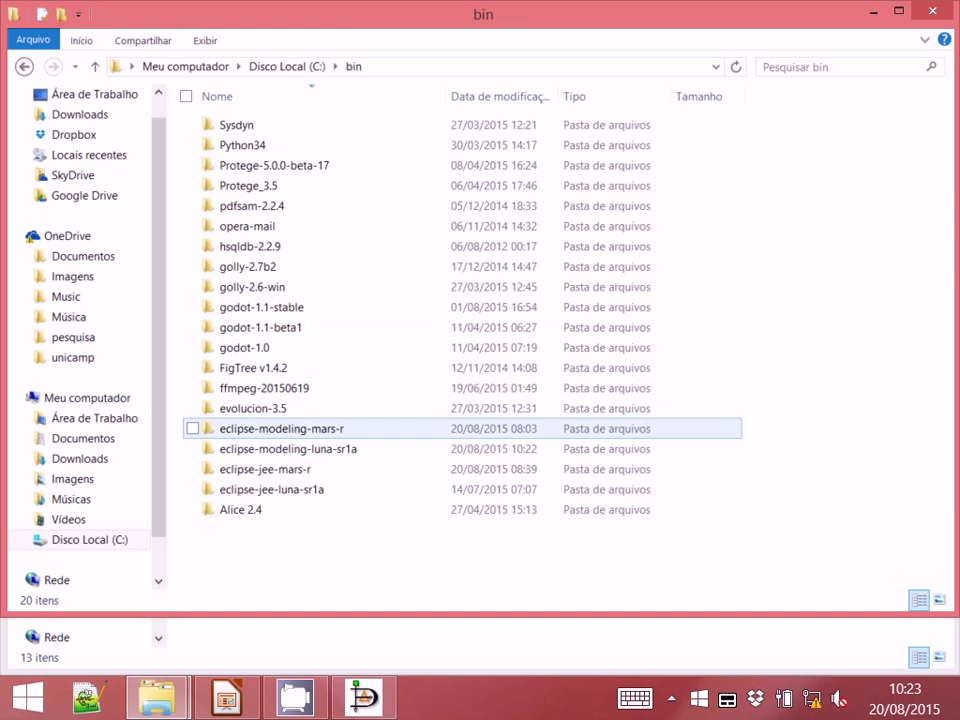
double_click(280, 428)
double_click(246, 307)
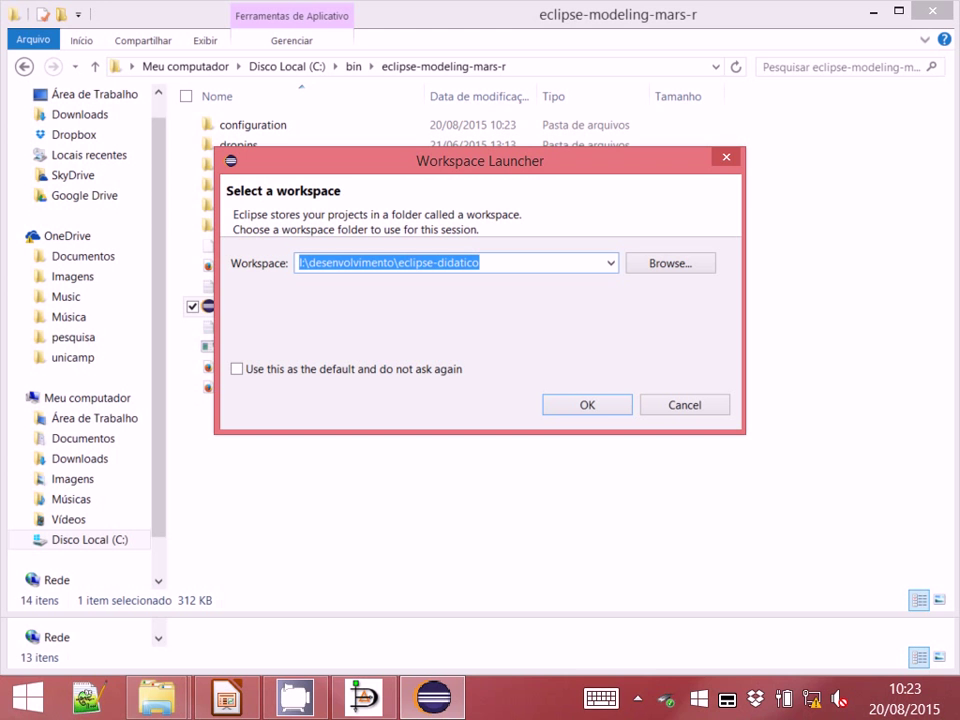
key("super")
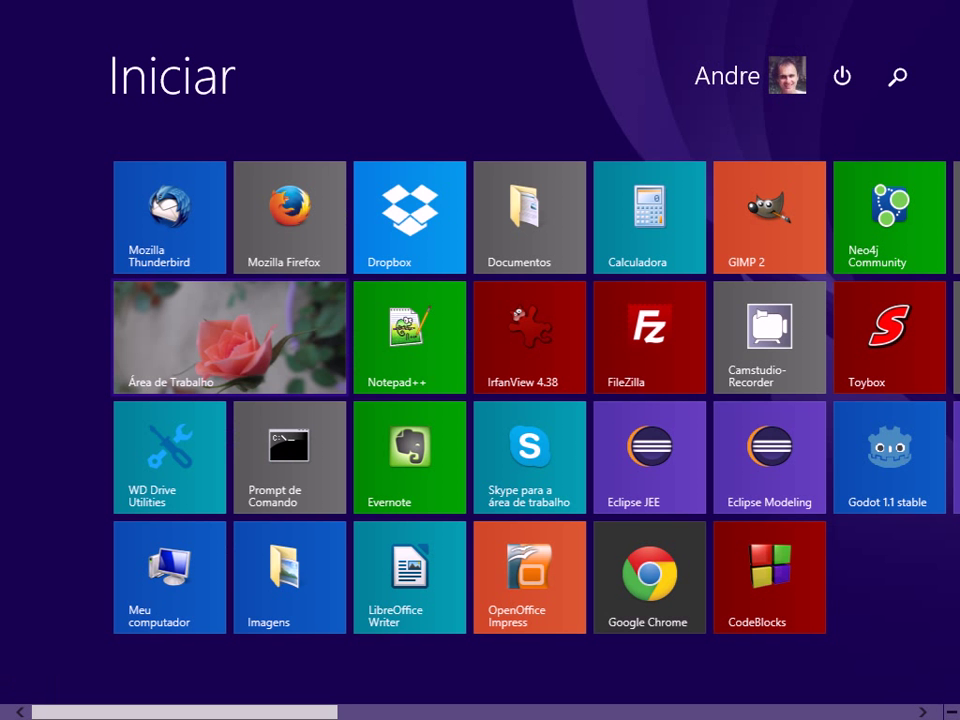
key("super")
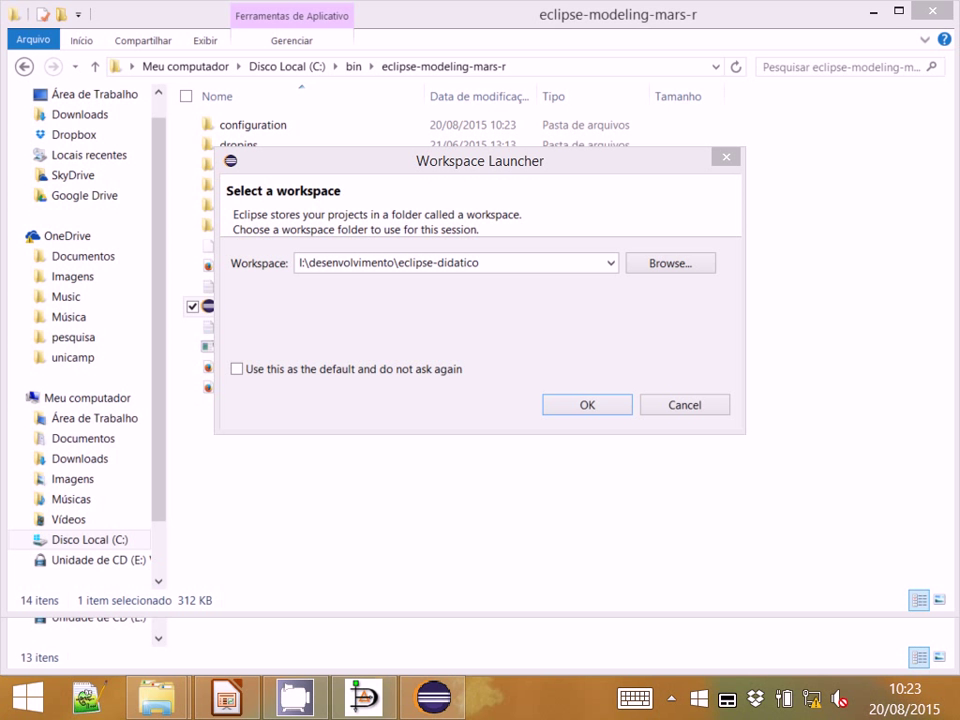
Step: Minimize the file explorer, presentation and diagram windows, leaving only the Workspace Launcher on the desktop
left_click(873, 11)
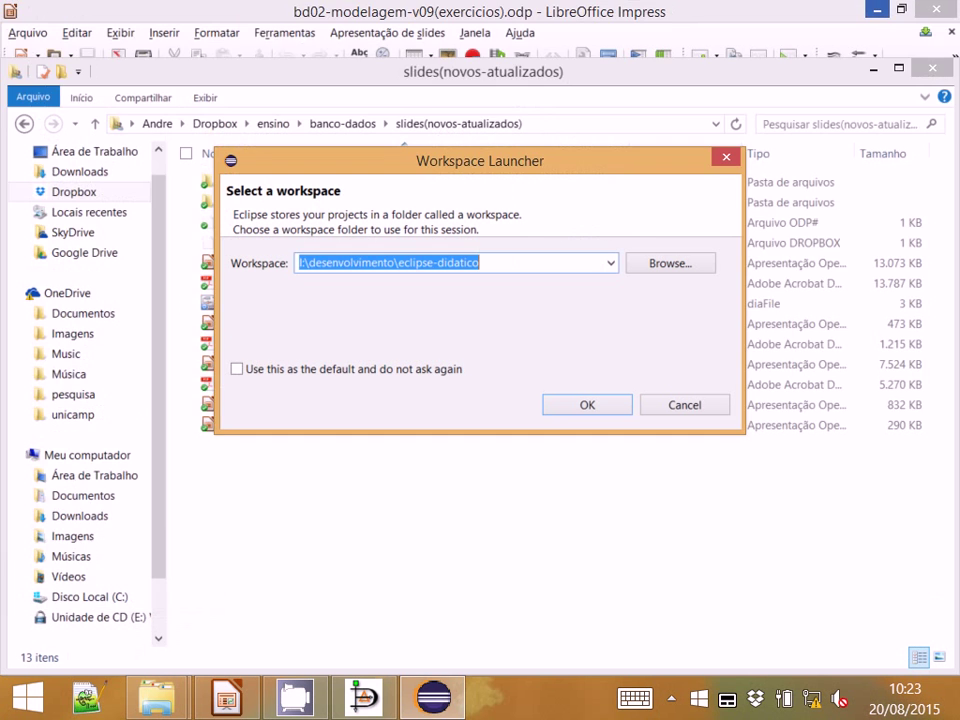
left_click(876, 9)
left_click(876, 9)
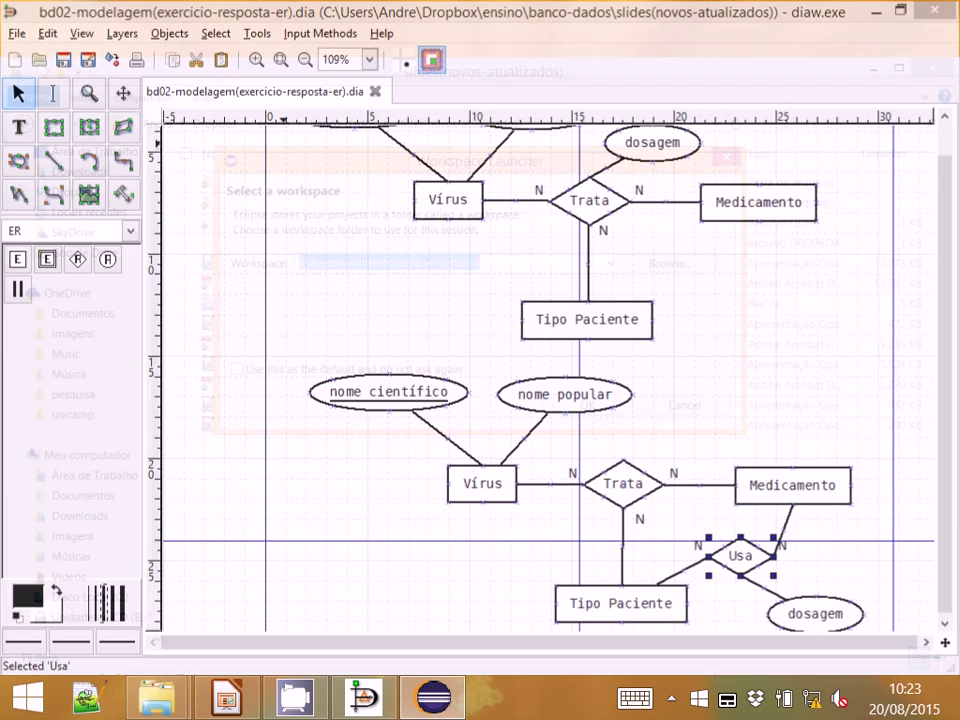
left_click(873, 68)
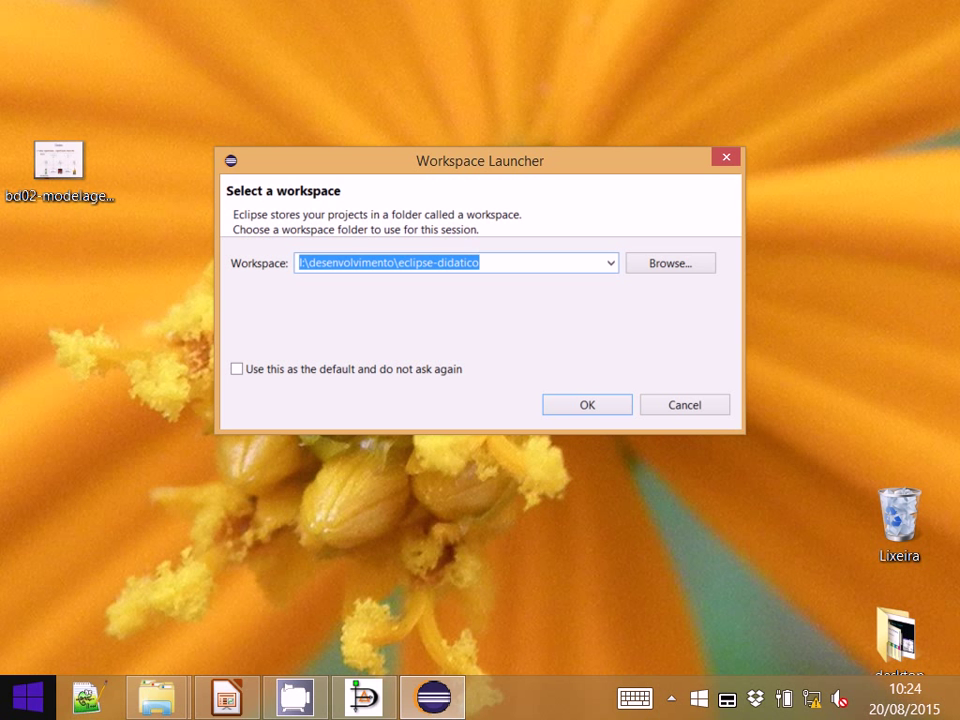
left_click(28, 697)
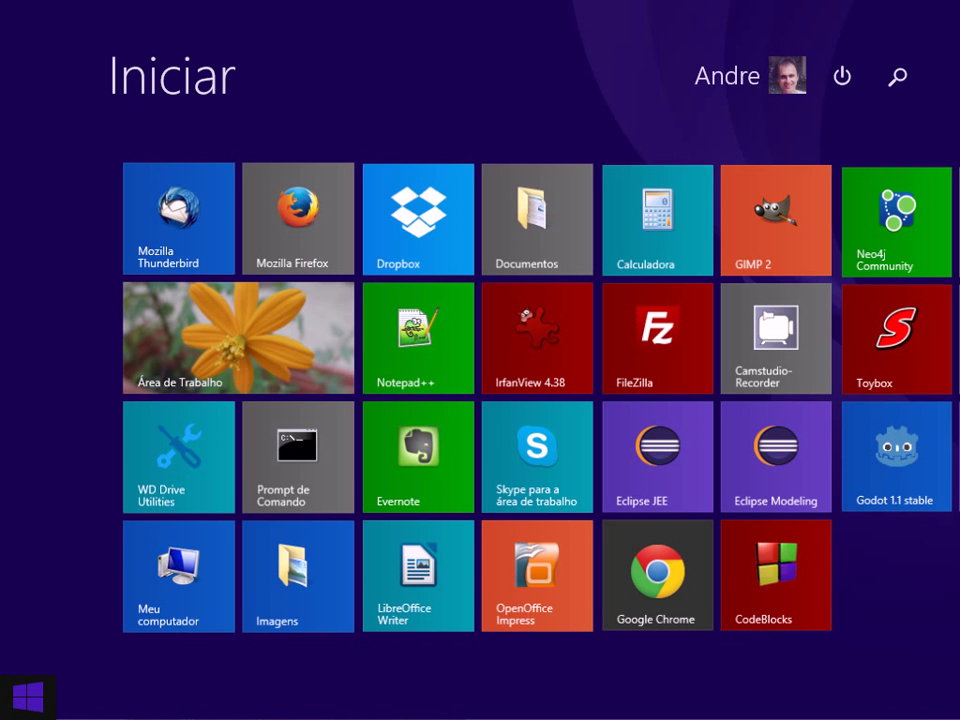
key("super")
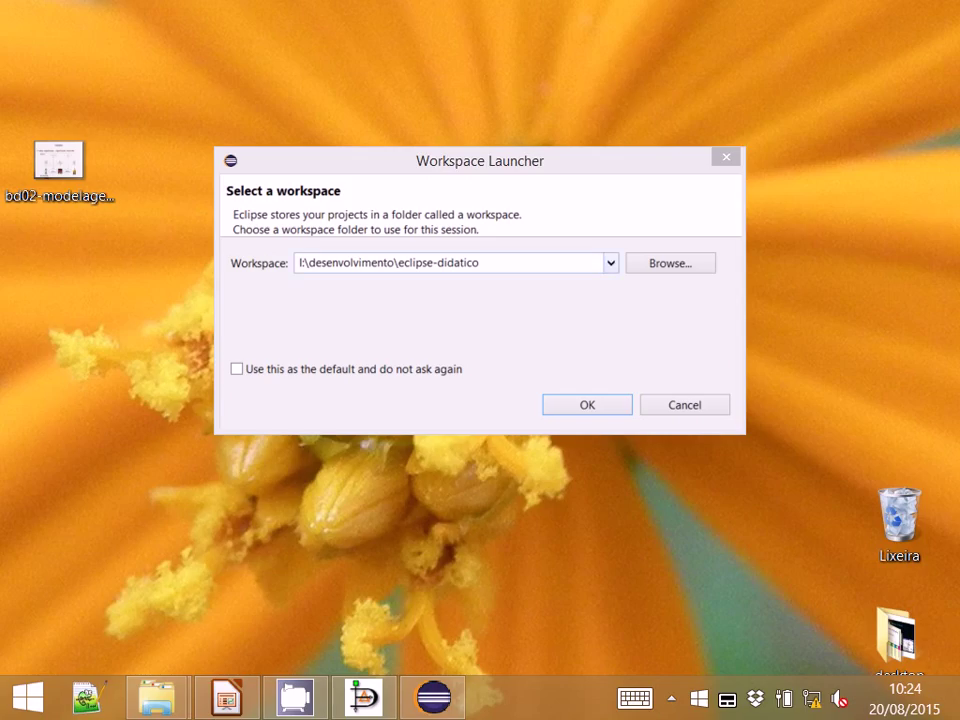
left_click(610, 263)
left_click(610, 263)
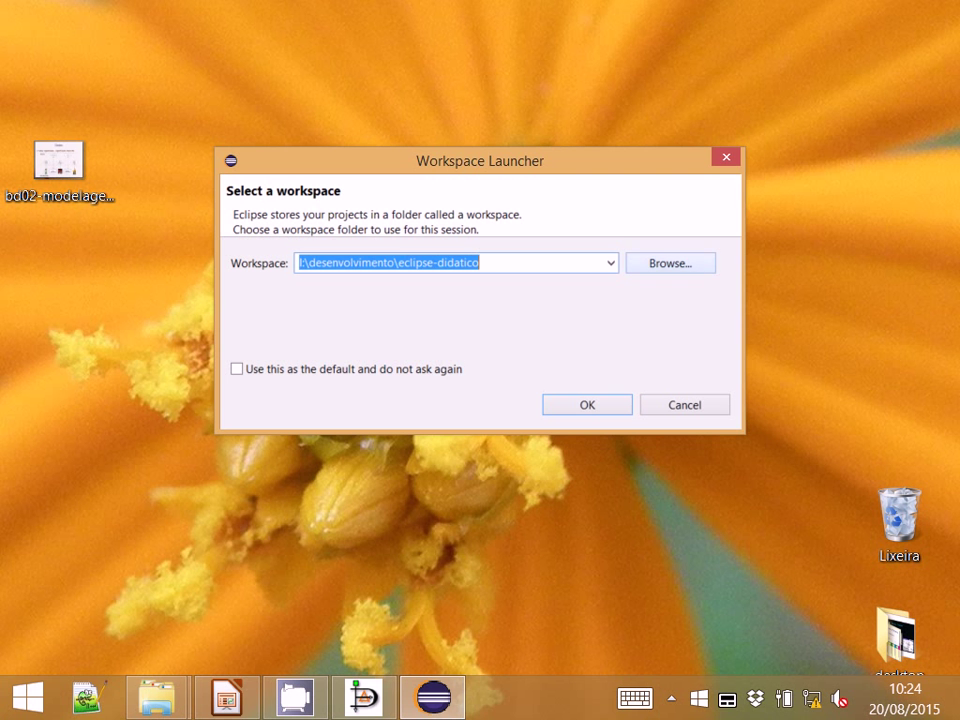
Step: Set the workspace to an eclipse folder inside the user's Documents folder and open it
left_click(670, 263)
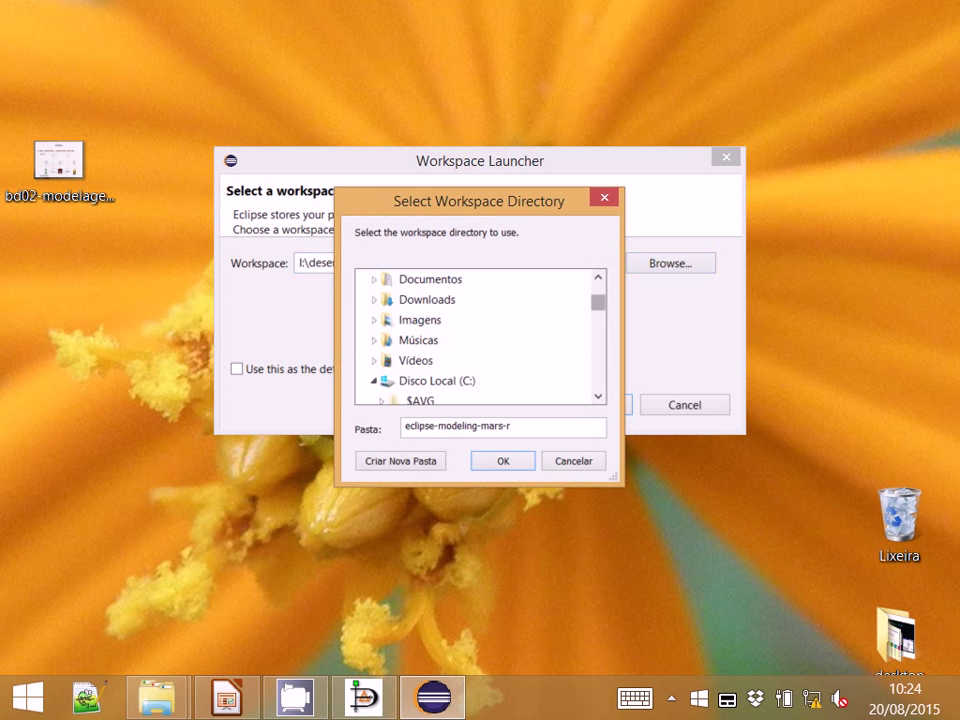
key("Up")
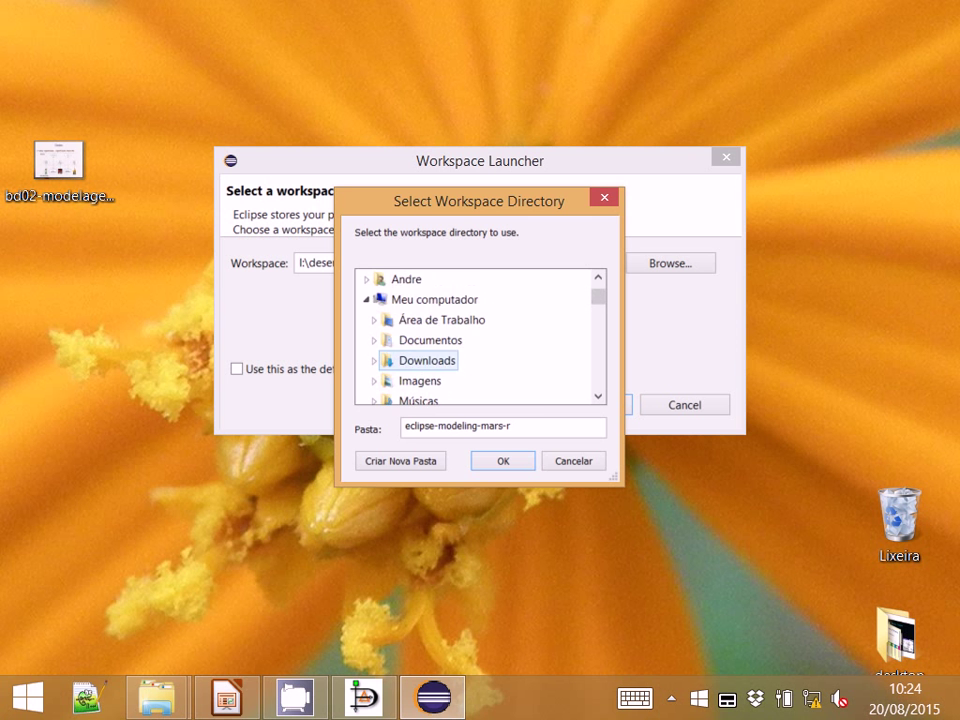
key("Up")
key("Right")
key("Return")
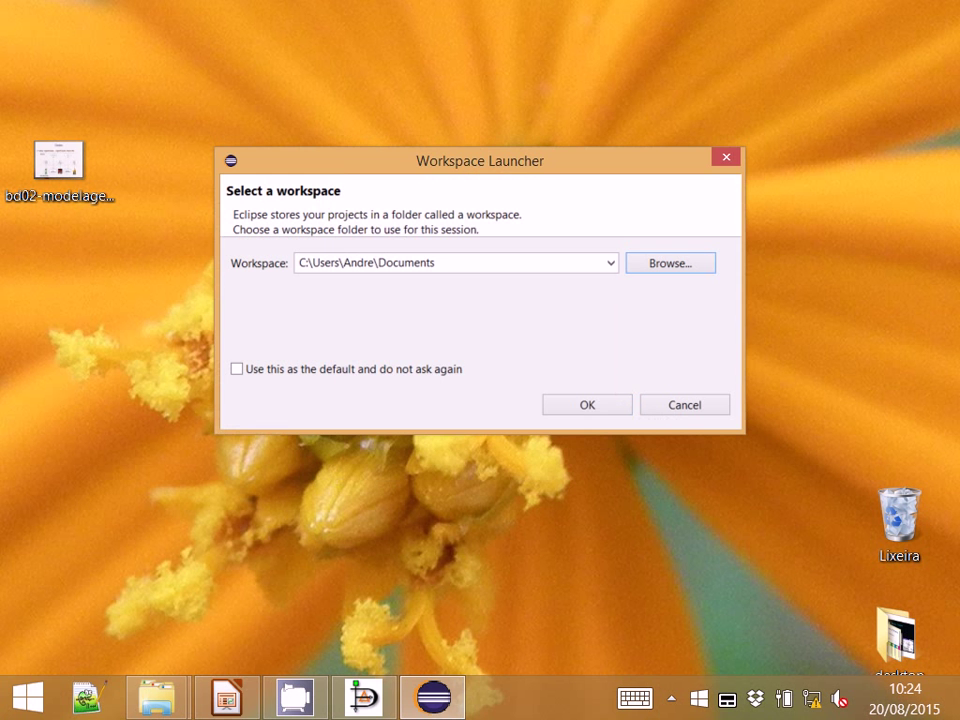
key("End")
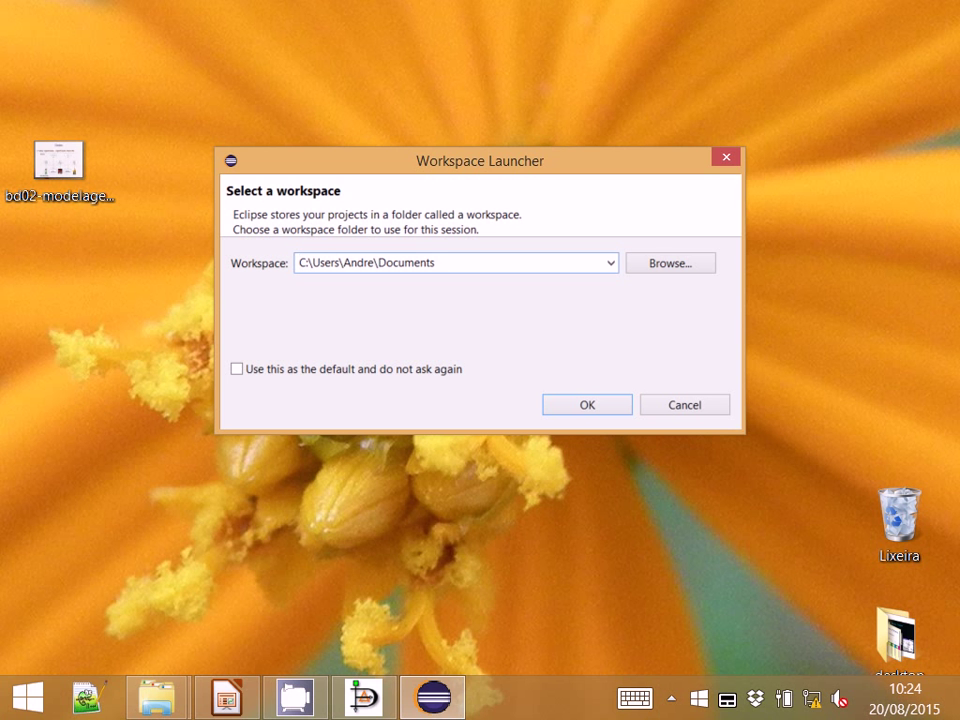
type("\\eclipse")
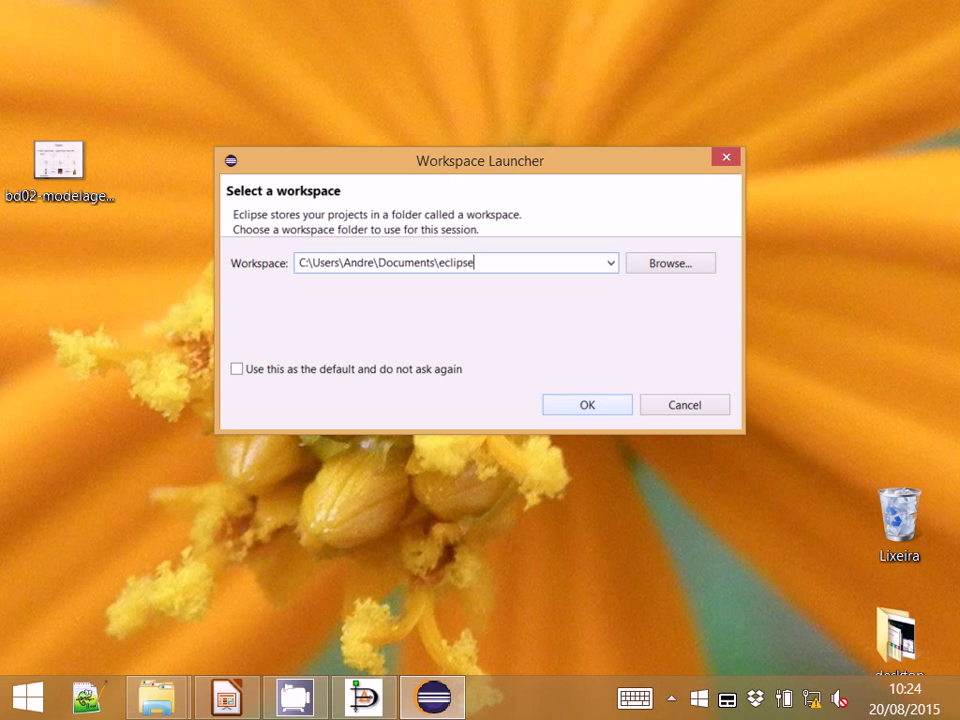
key("Return")
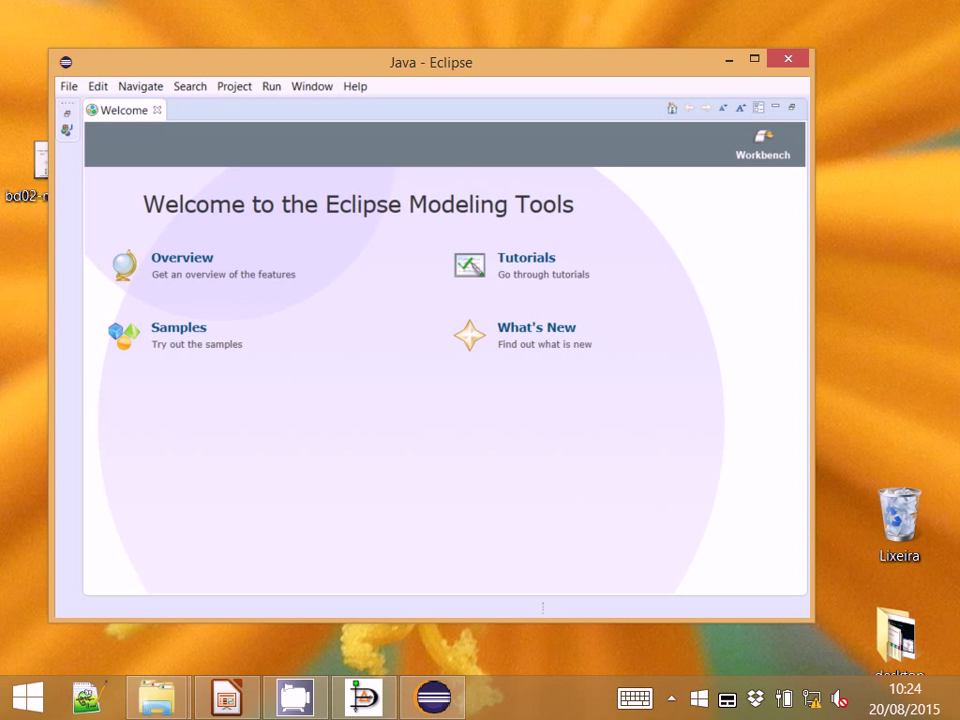
Step: Close the Welcome page and maximize the Eclipse window
left_click(157, 110)
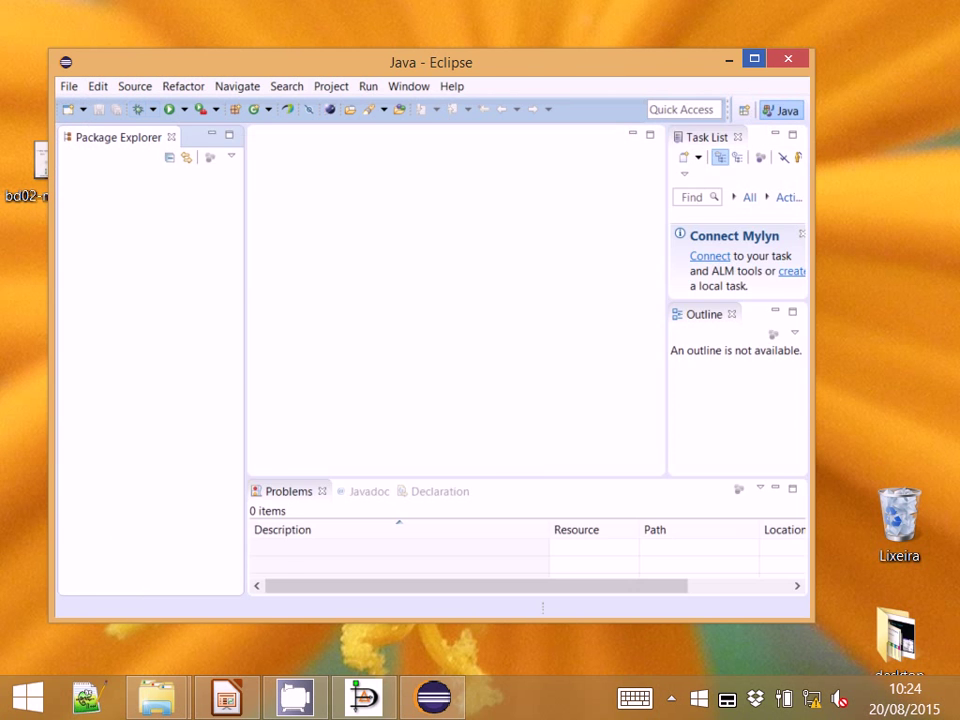
left_click(754, 59)
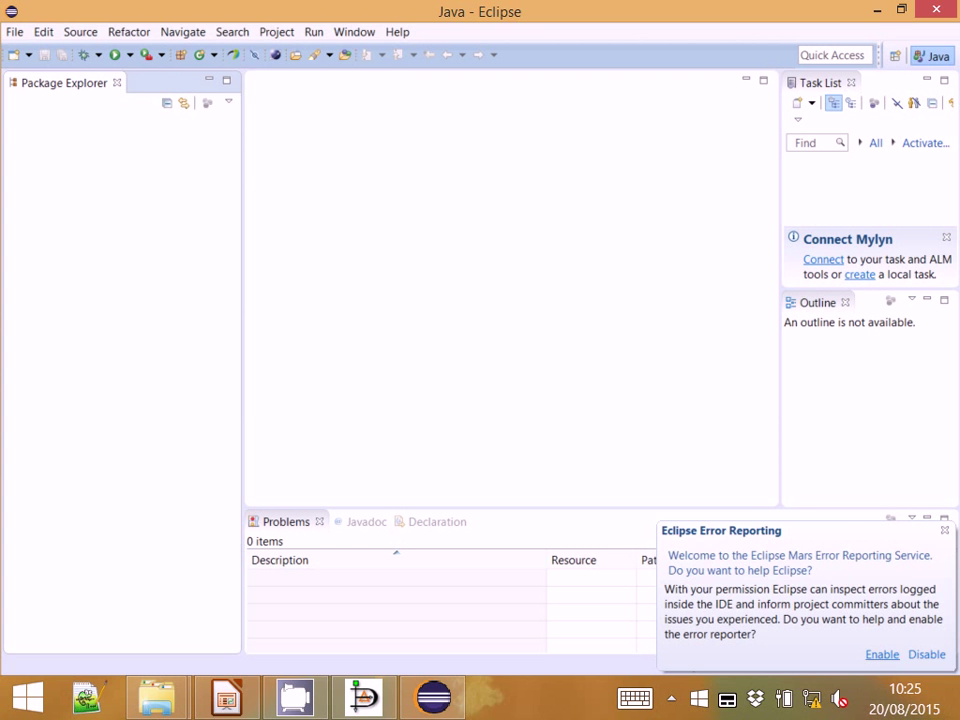
Step: Enable Eclipse's automated error reporting with the prefilled contact details and no anonymization
left_click(882, 654)
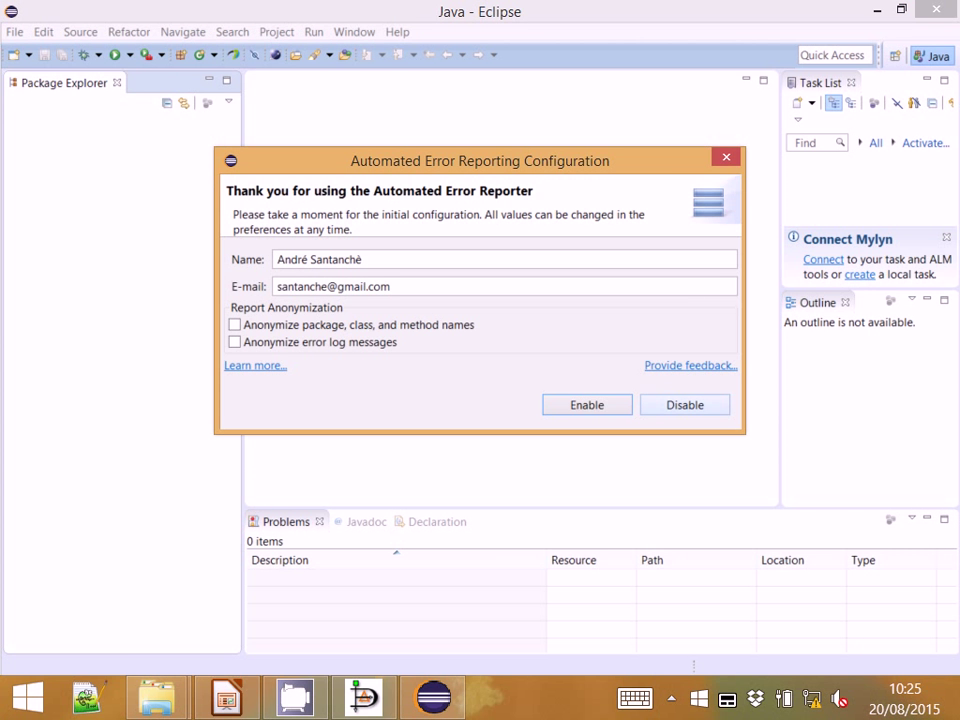
key("Return")
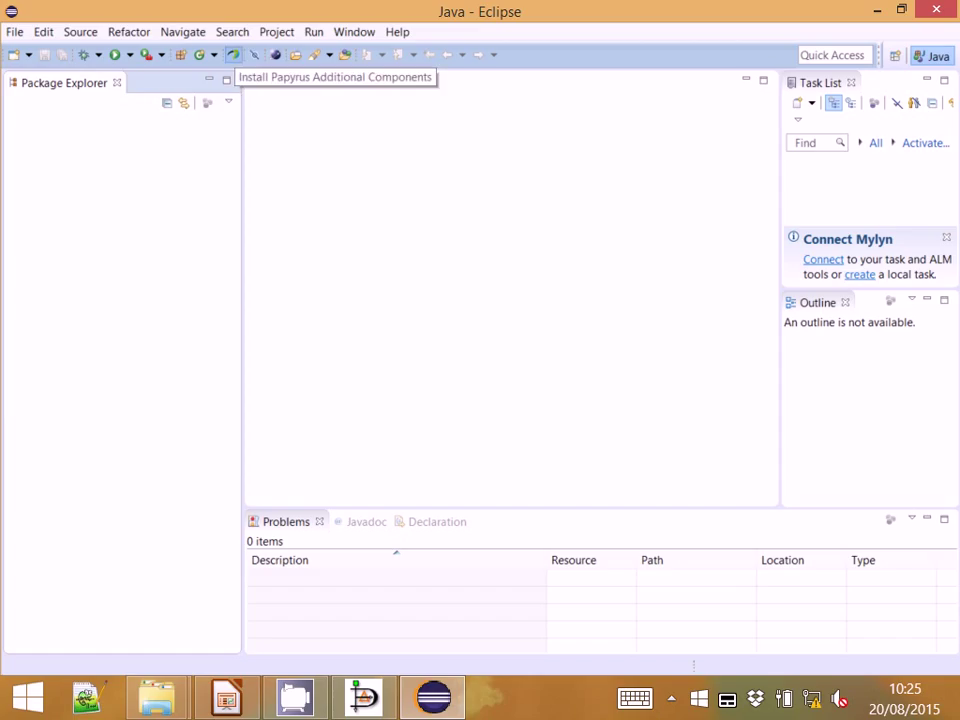
Step: Start creating a new Papyrus Project from the Papyrus category of the creation wizards
left_click(14, 31)
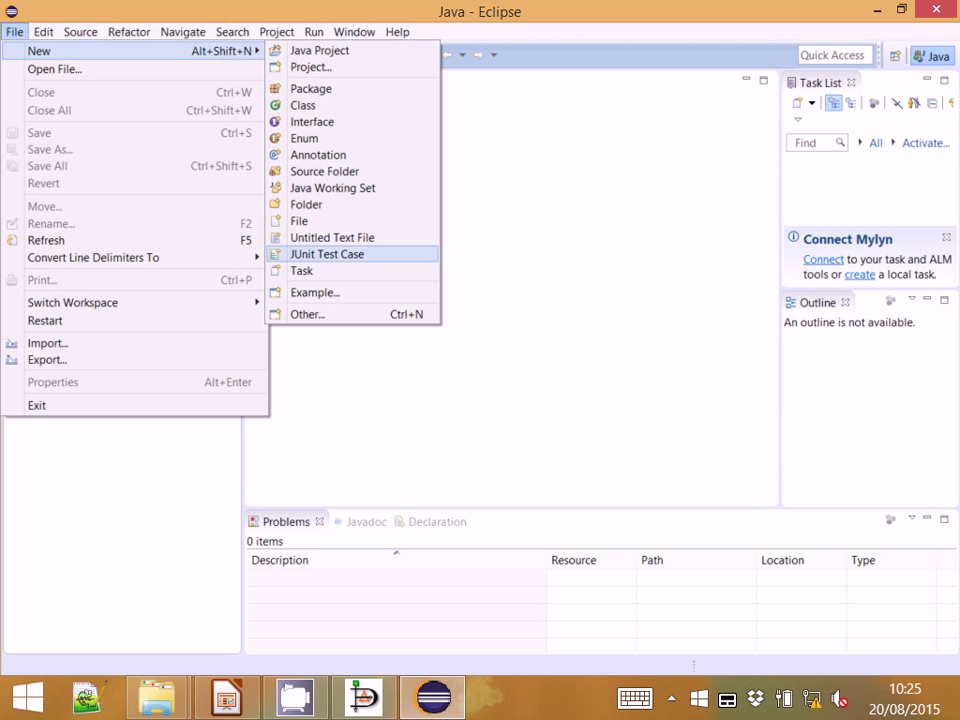
left_click(307, 314)
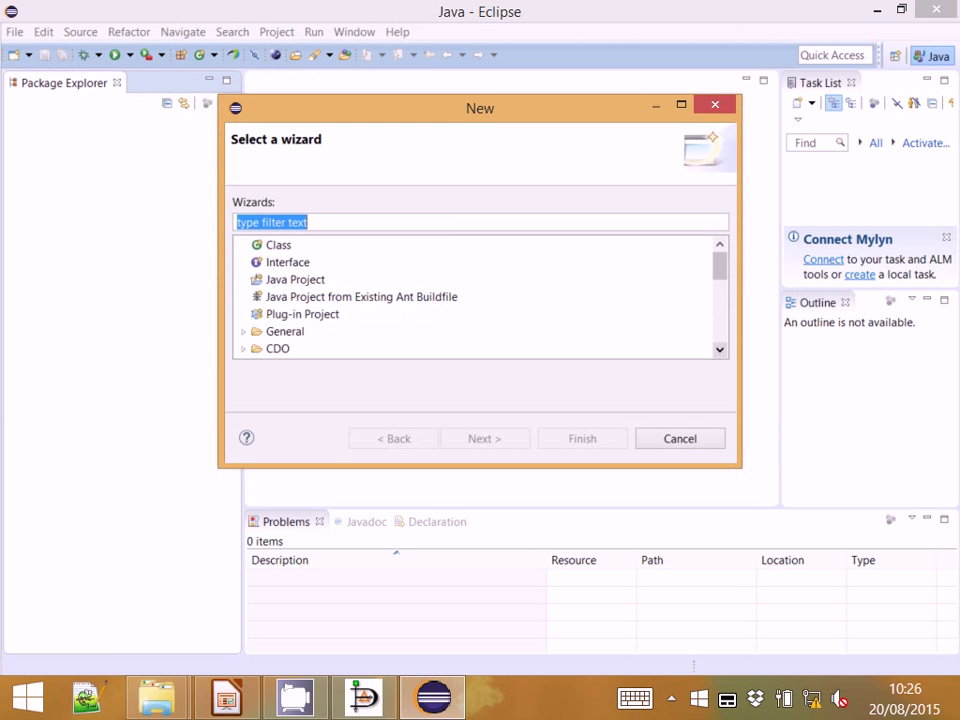
scroll(480, 296, "down", 3)
scroll(480, 296, "up", 2)
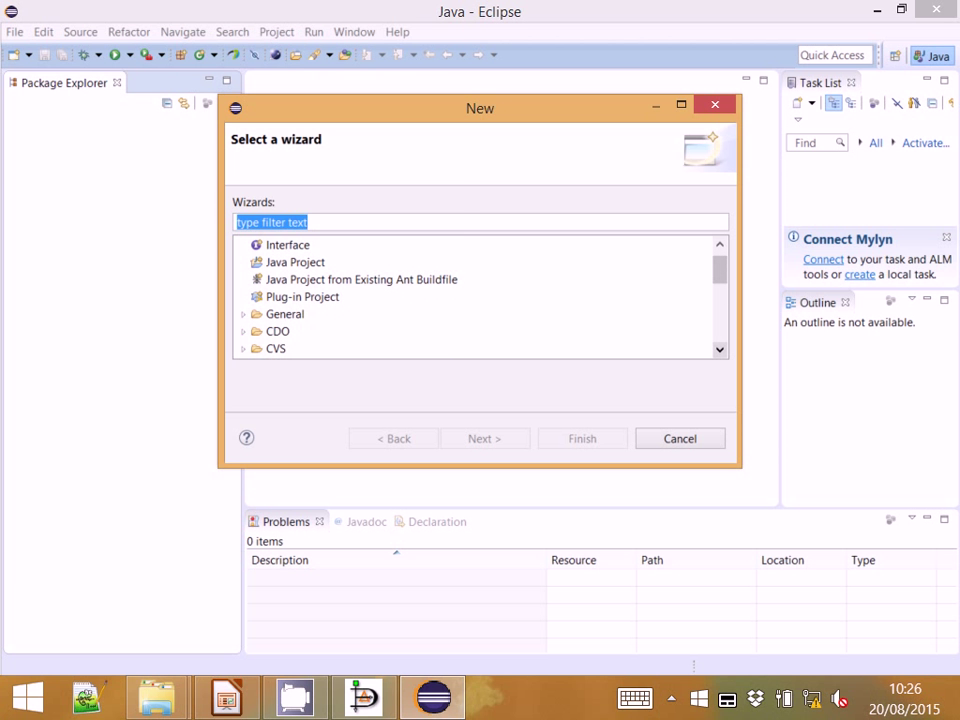
scroll(480, 296, "down", 4)
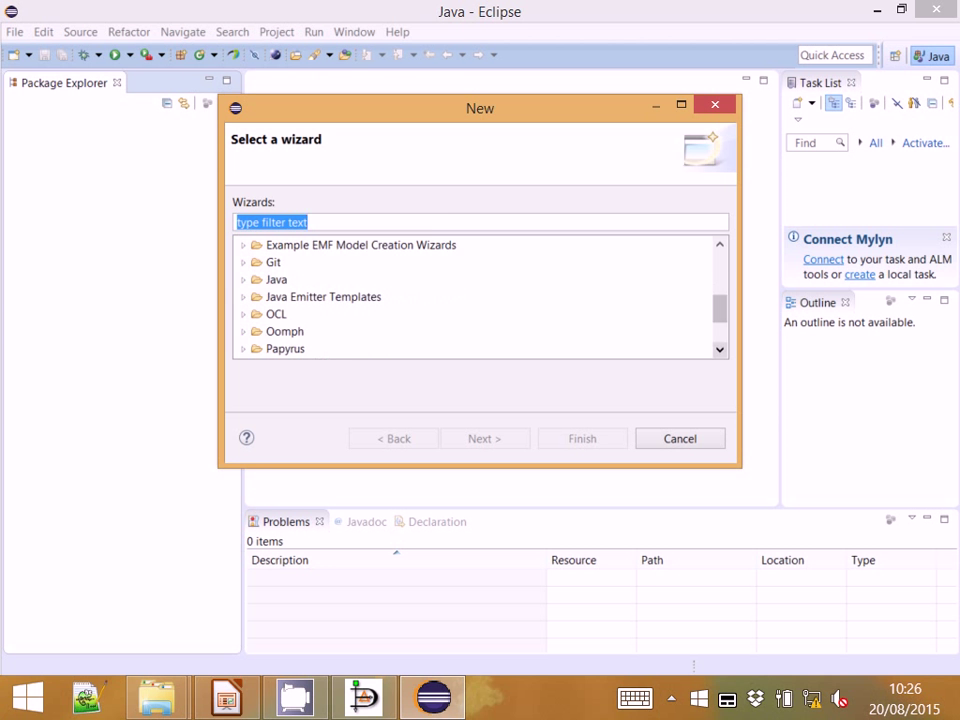
scroll(480, 296, "up", 2)
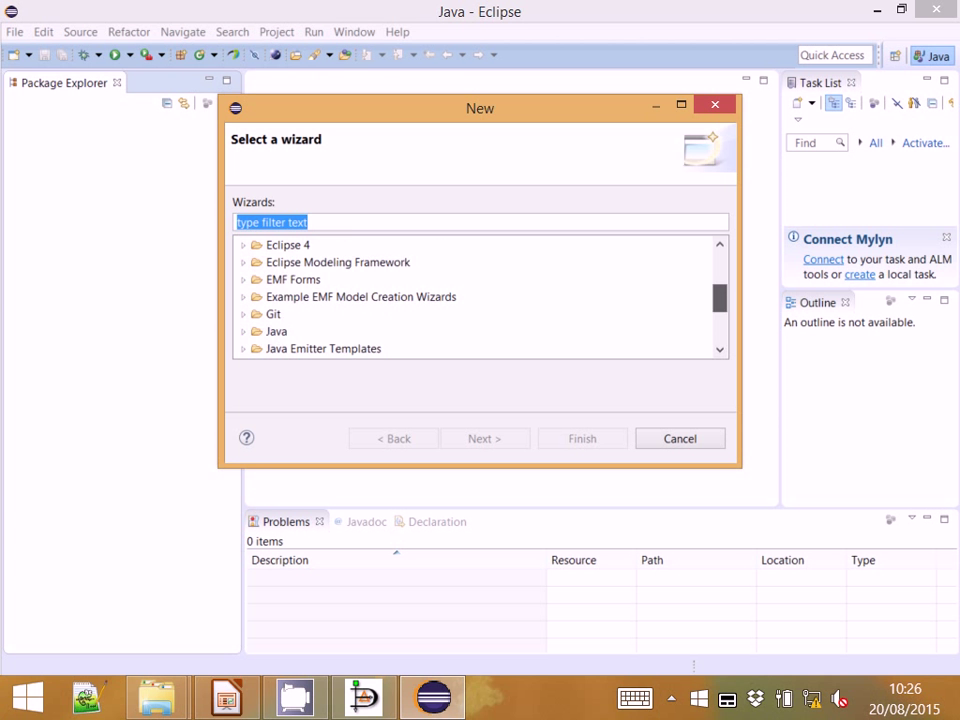
scroll(480, 296, "down", 2)
left_click_drag(719, 311, 719, 320)
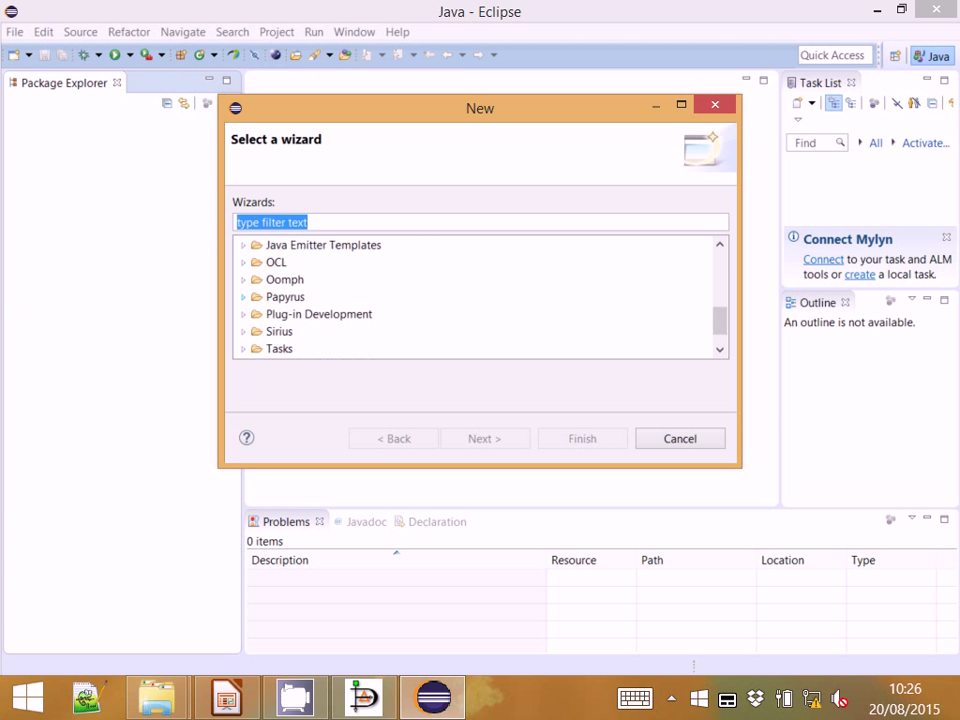
double_click(285, 297)
left_click(318, 279)
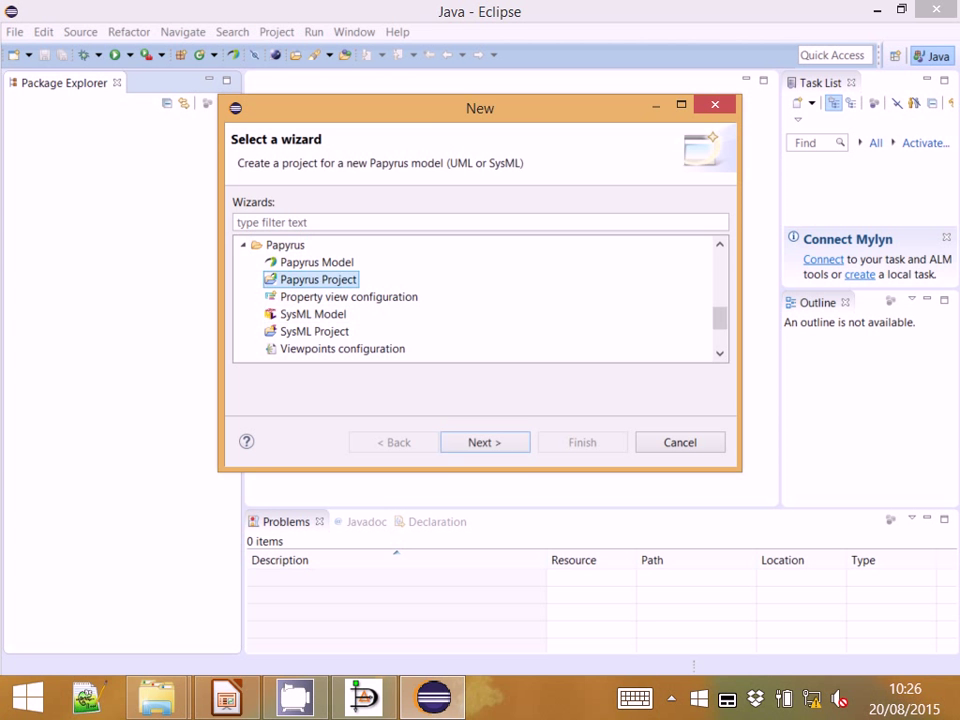
left_click(484, 442)
key("Return")
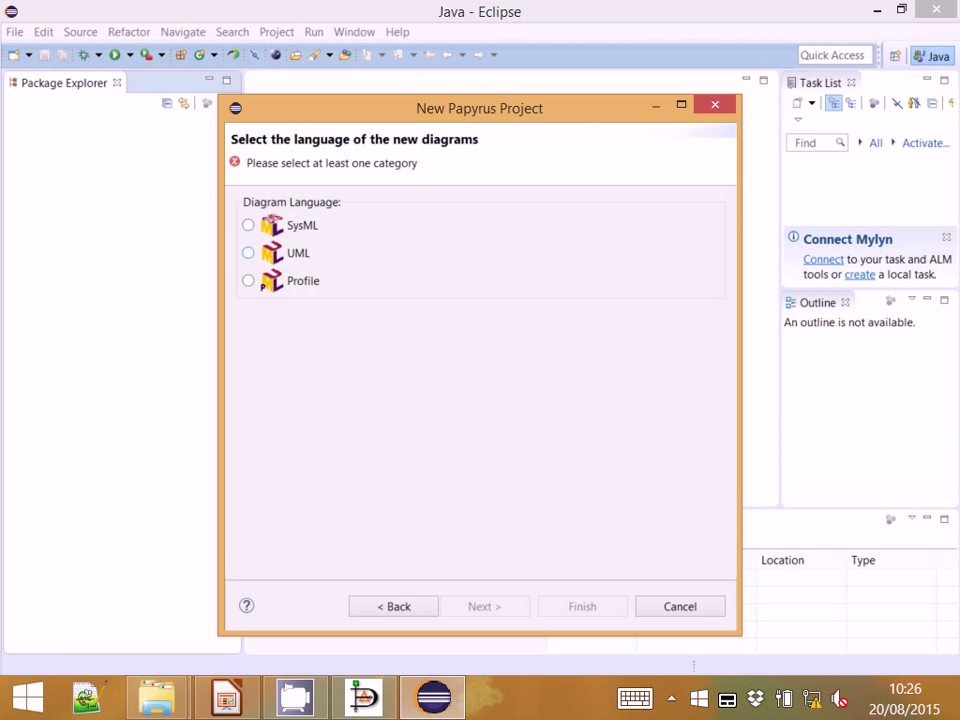
Step: Select UML as the diagram language and proceed to the project naming page
left_click(248, 253)
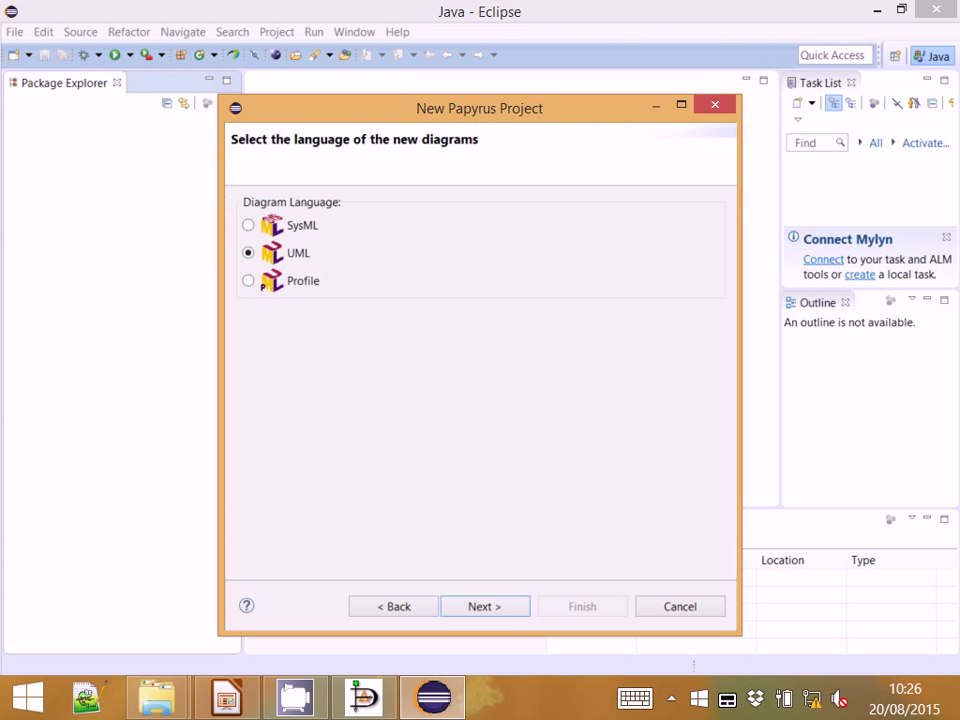
key("Return")
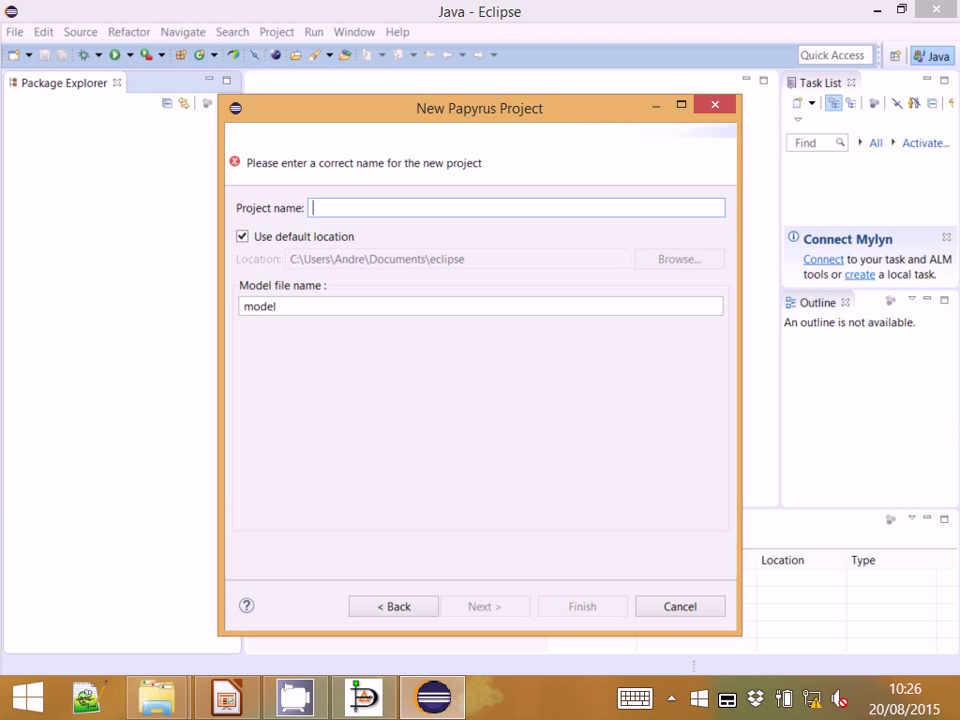
Step: Name the project Sala and initialize its model with a Class Diagram and the basic primitive types template
type("Sala")
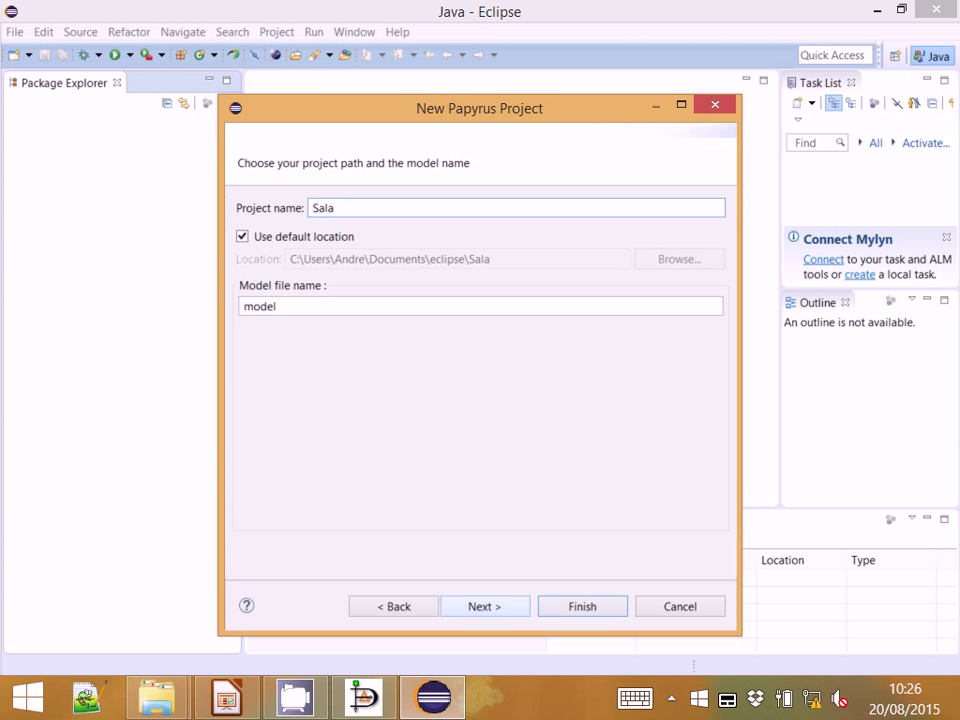
key("Return")
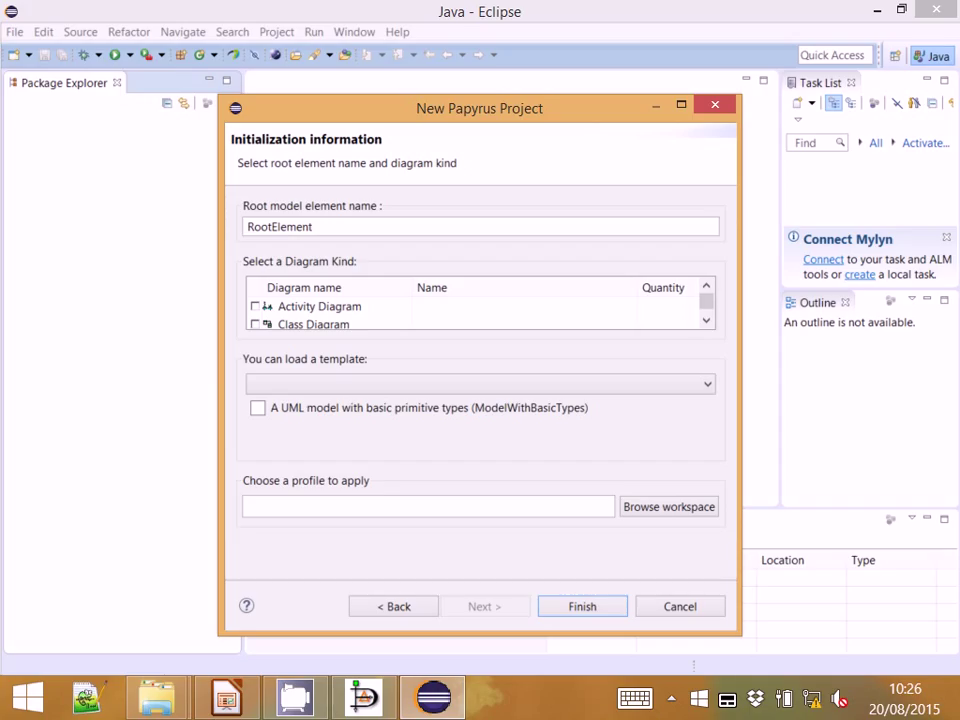
scroll(475, 310, "down", 1)
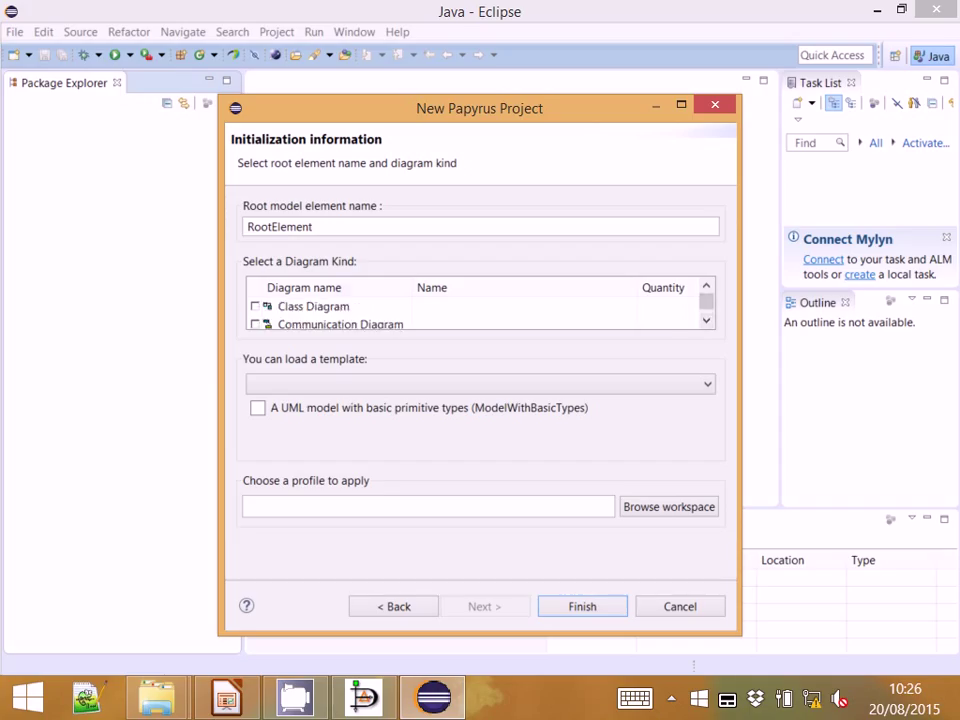
left_click(255, 306)
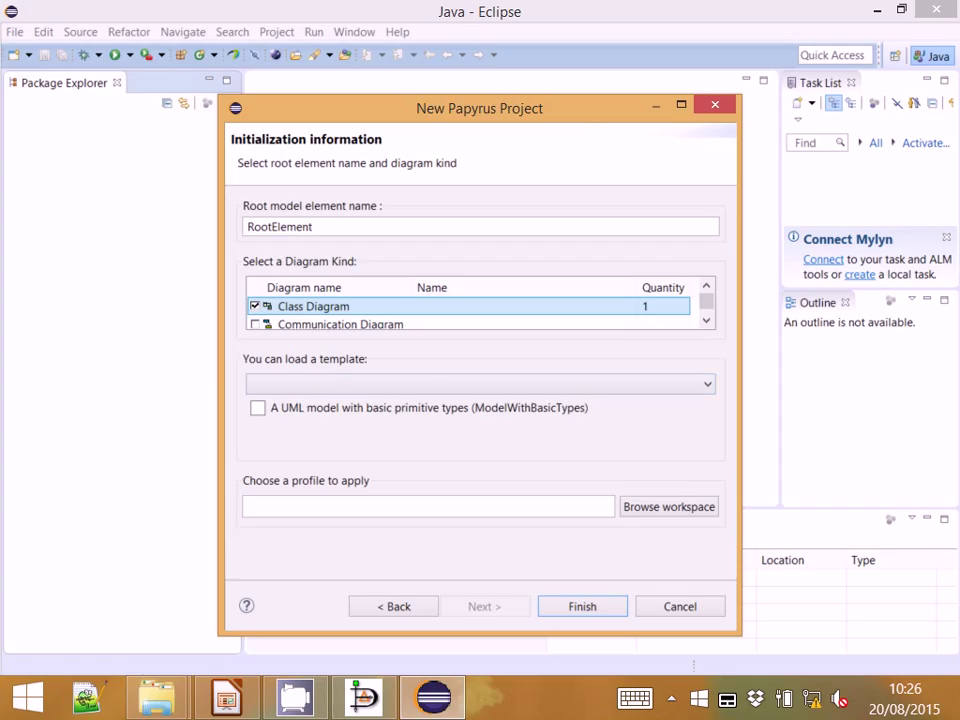
left_click(257, 408)
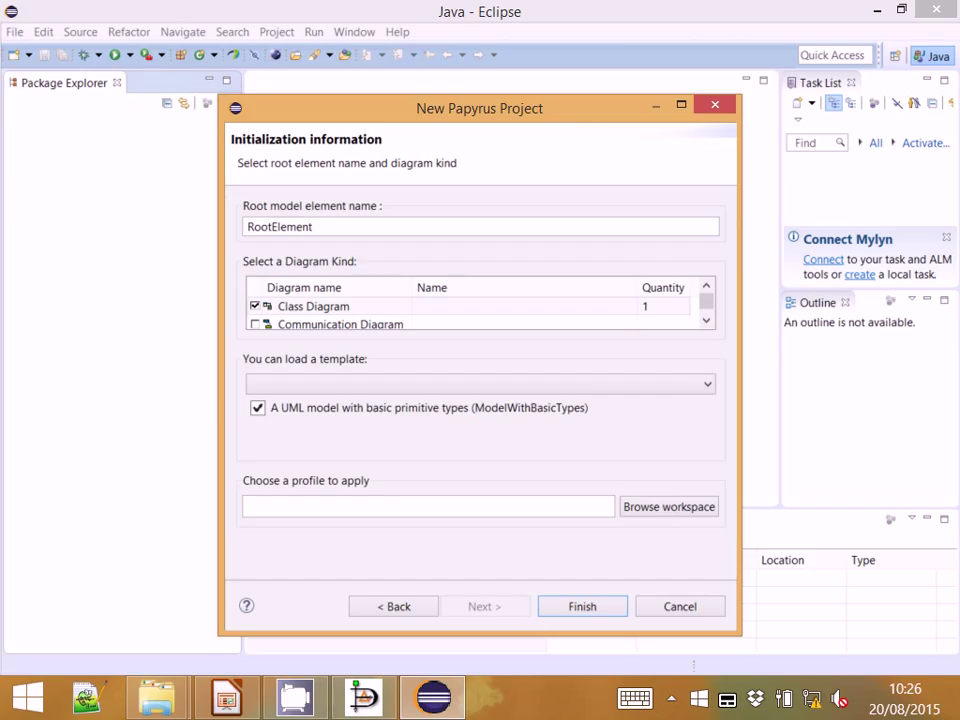
Step: Set the root model element name to Virus and finish creating the Papyrus project
left_click(313, 227)
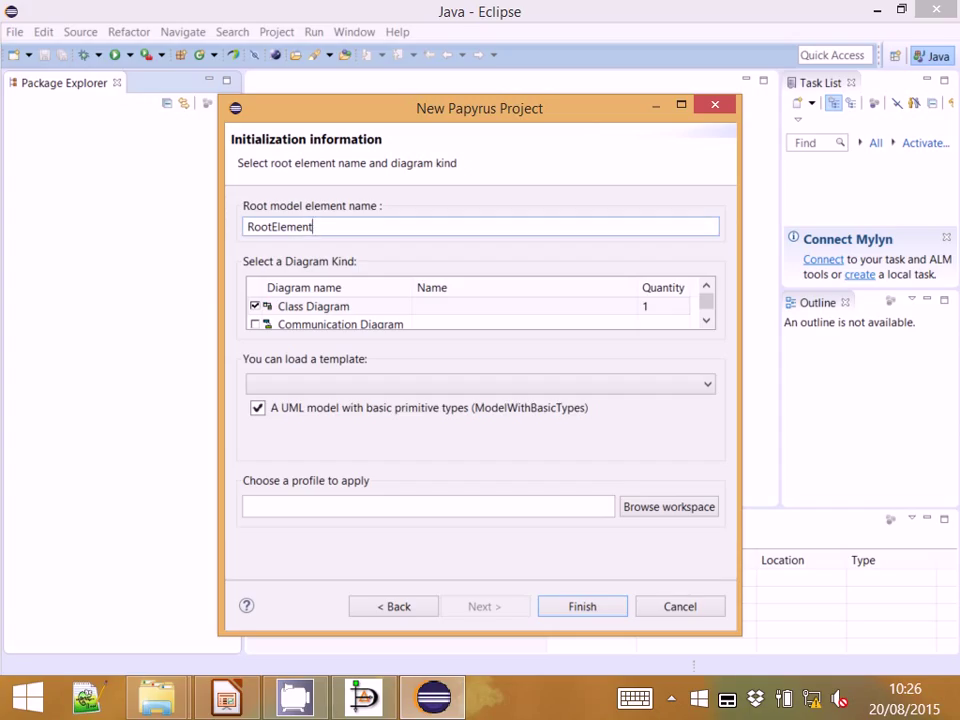
key("shift+Left")
key("shift+Left")
key("shift+Left")
key("shift+Left")
key("shift+Left")
key("shift+Left")
key("shift+Left")
key("shift+Left")
key("shift+Left")
key("shift+Left")
key("shift+Left")
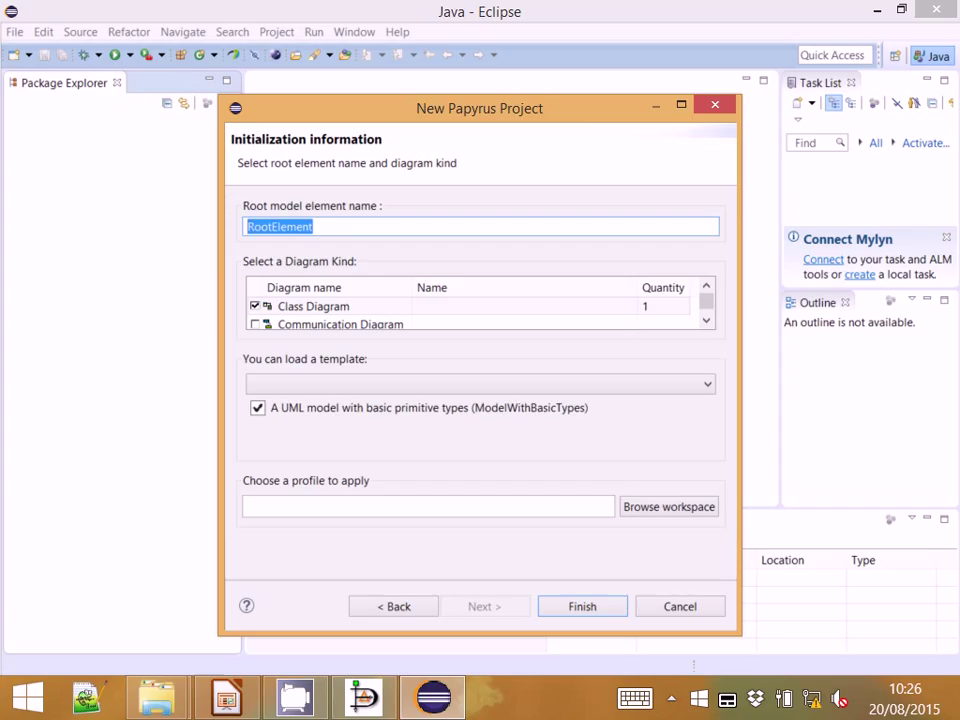
type("Virus")
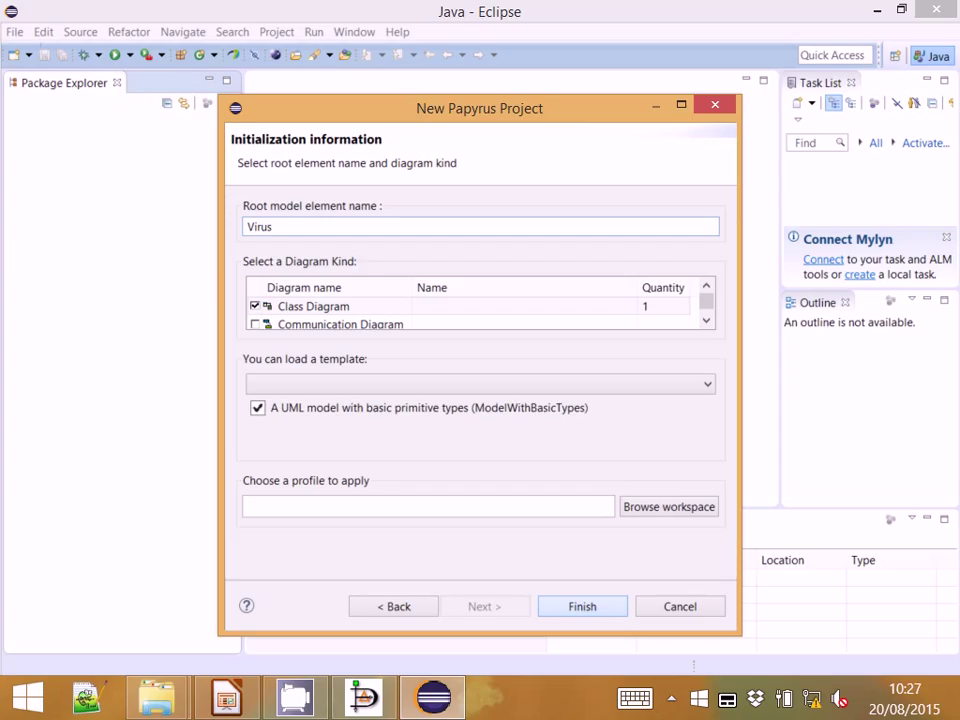
key("Return")
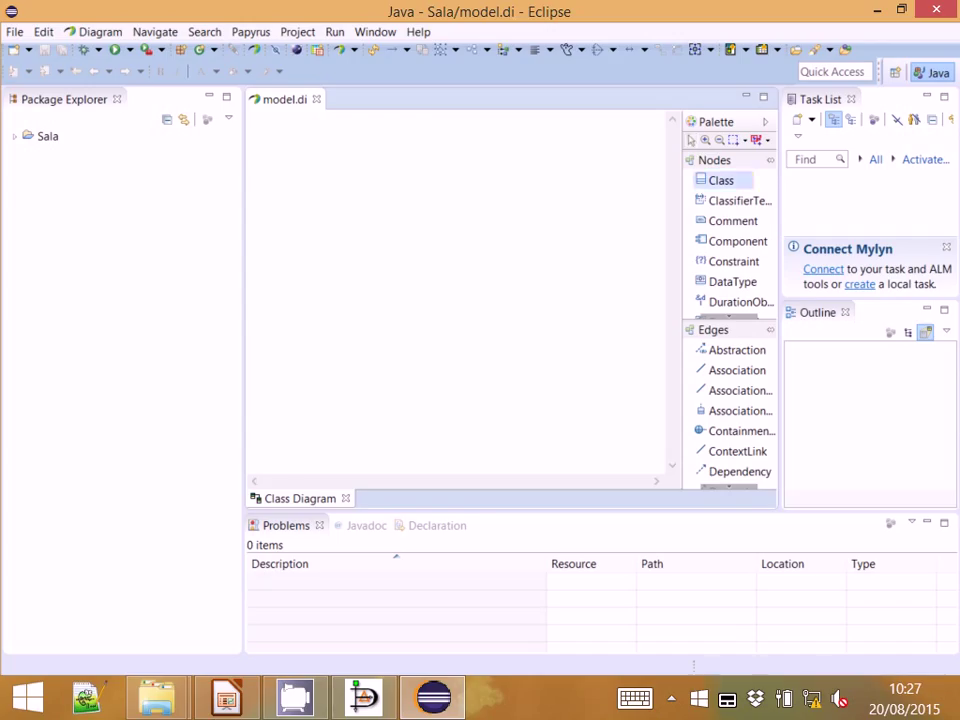
Step: Add a class named Medicamento to the class diagram
left_click(308, 229)
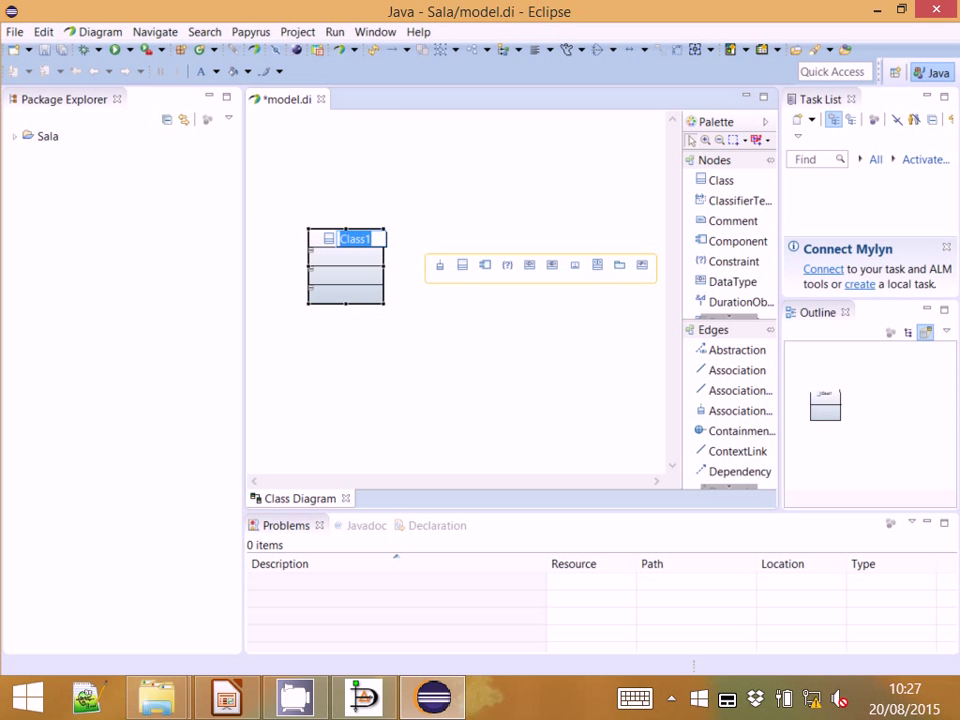
type("Medicamento")
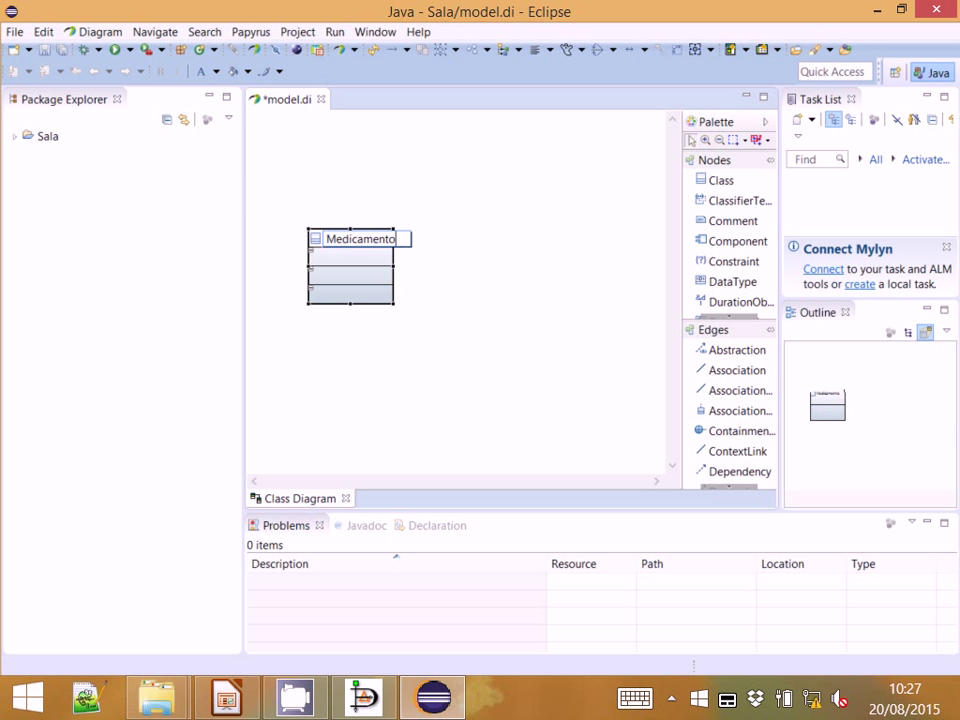
key("Return")
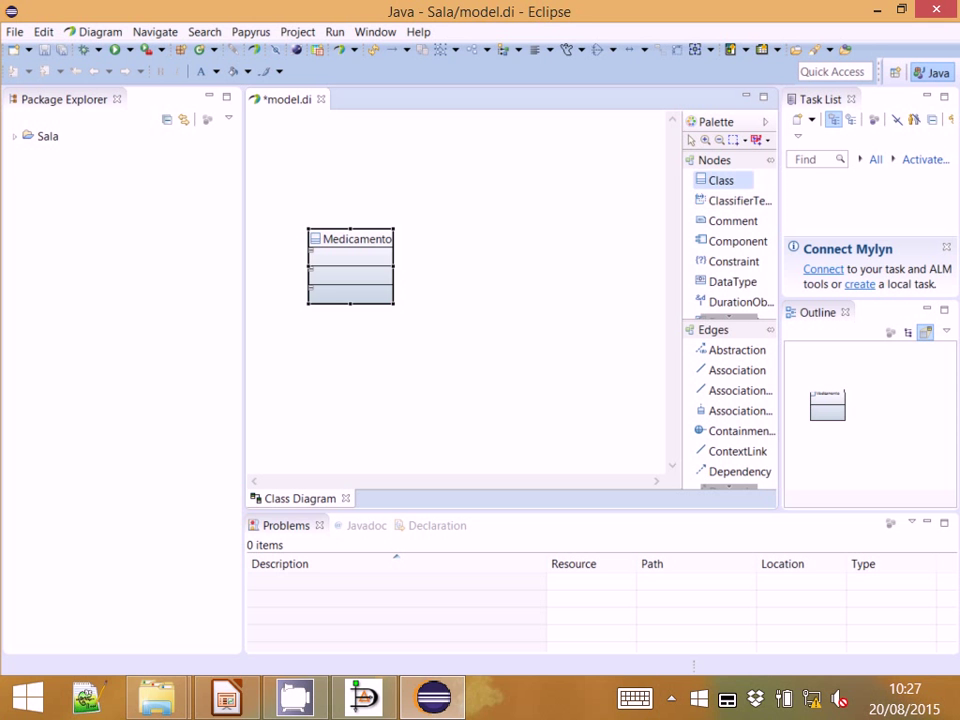
Step: Add a class named Virus to the right of Medicamento and move it slightly up and further right
left_click(536, 237)
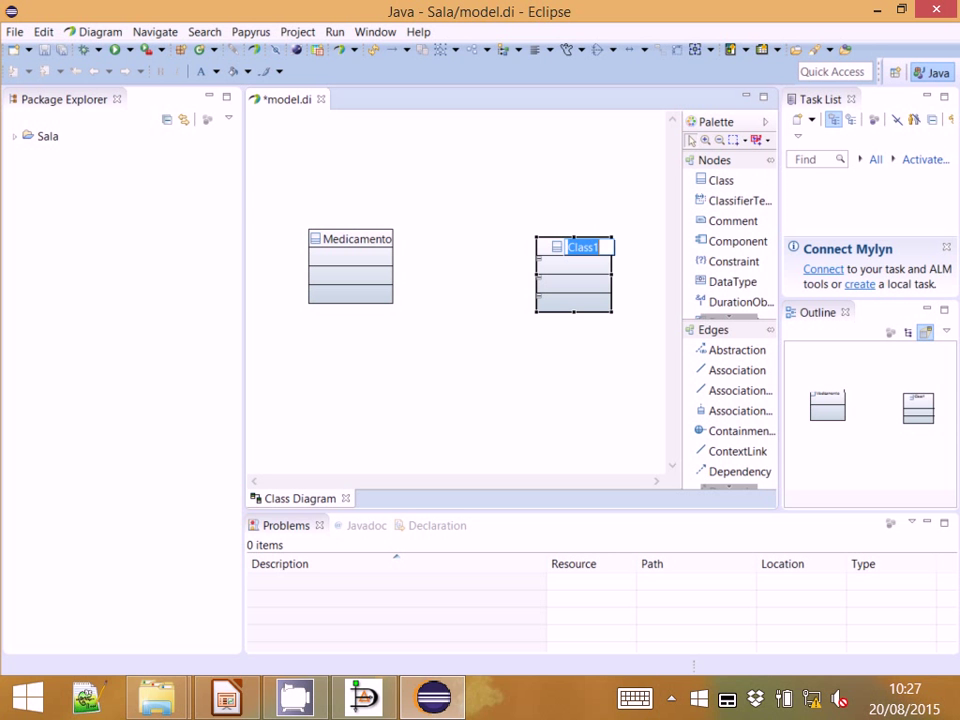
type("Virus")
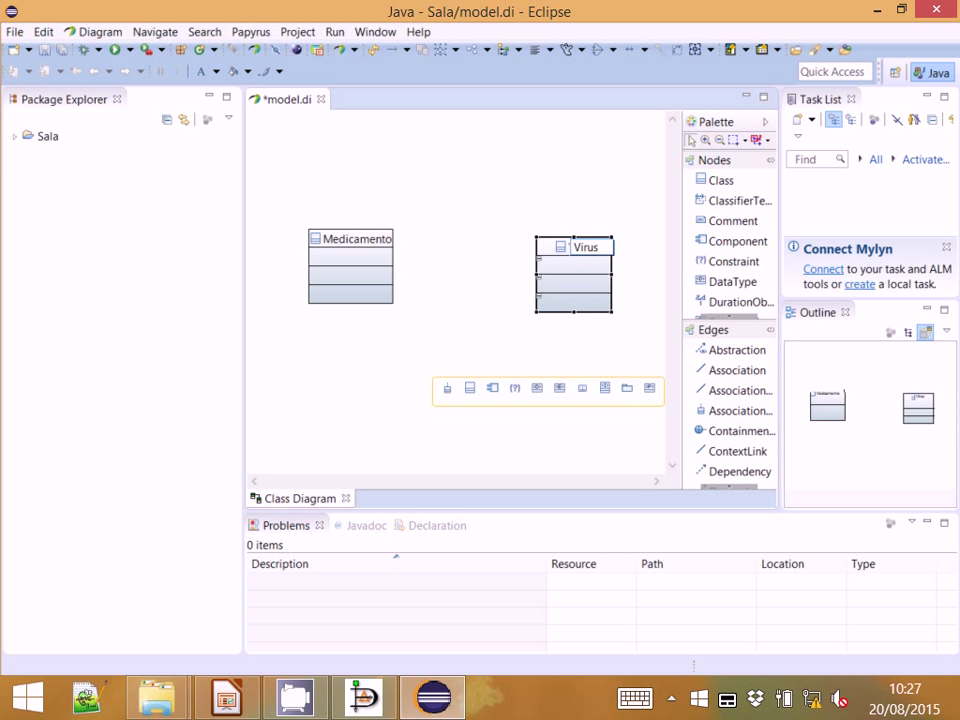
key("Return")
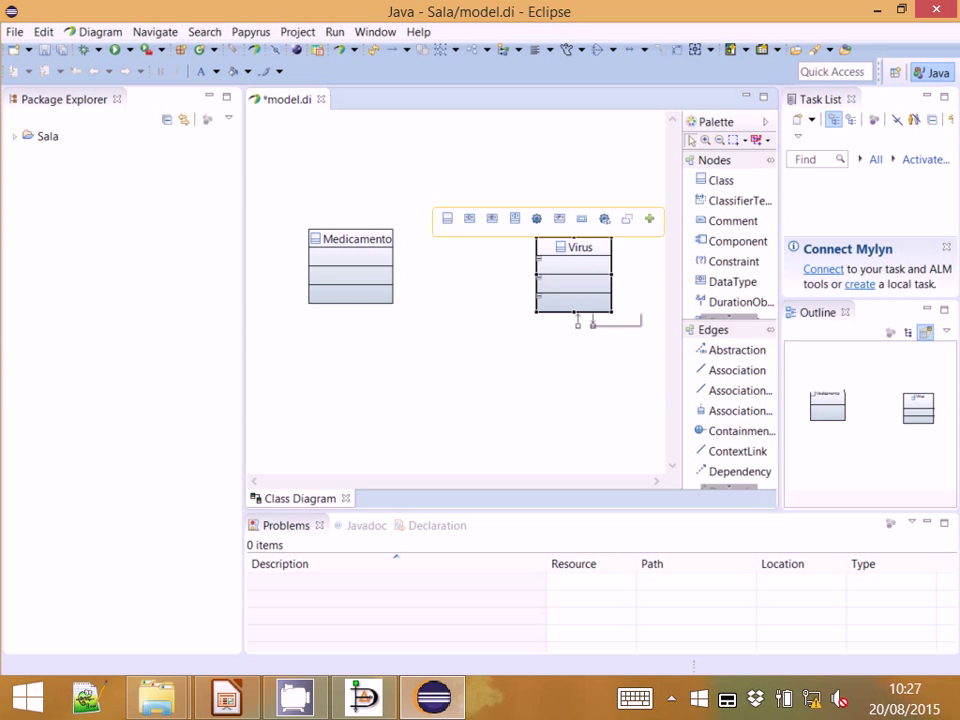
left_click_drag(585, 284, 604, 274)
left_click_drag(578, 320, 596, 312)
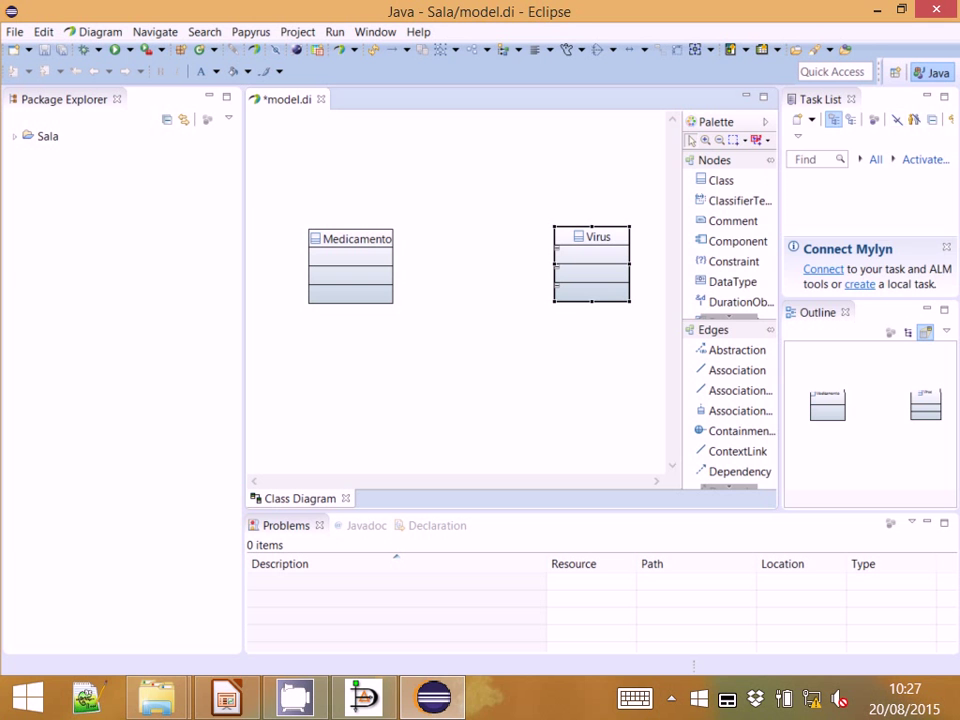
Step: Close the Task List and Outline views, narrow the Package Explorer and widen the diagram palette
left_click(851, 99)
left_click(845, 99)
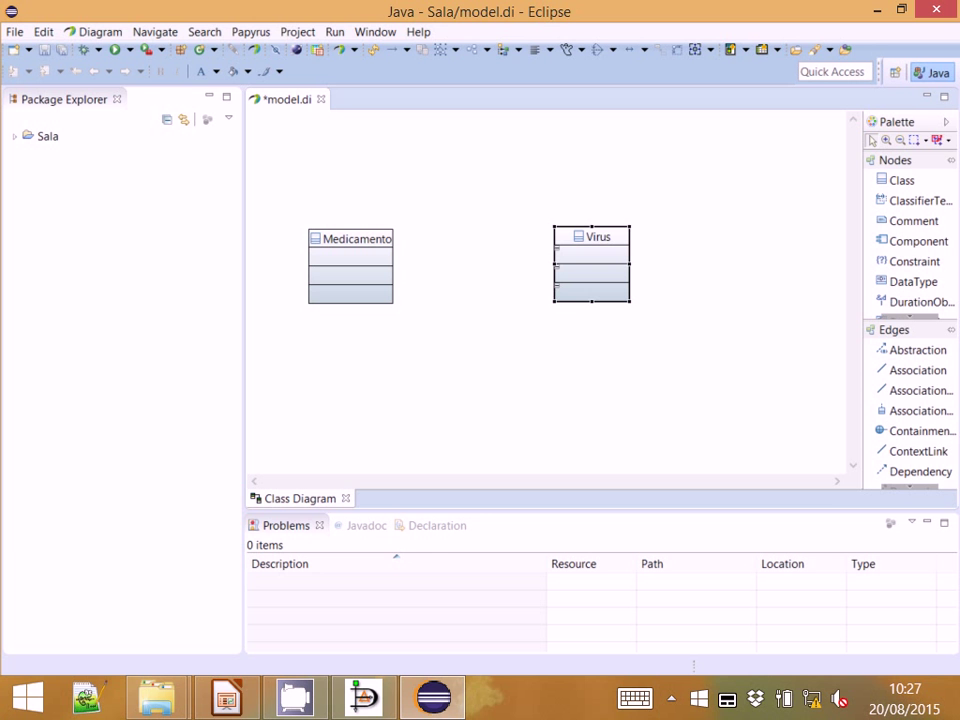
left_click_drag(243, 200, 141, 200)
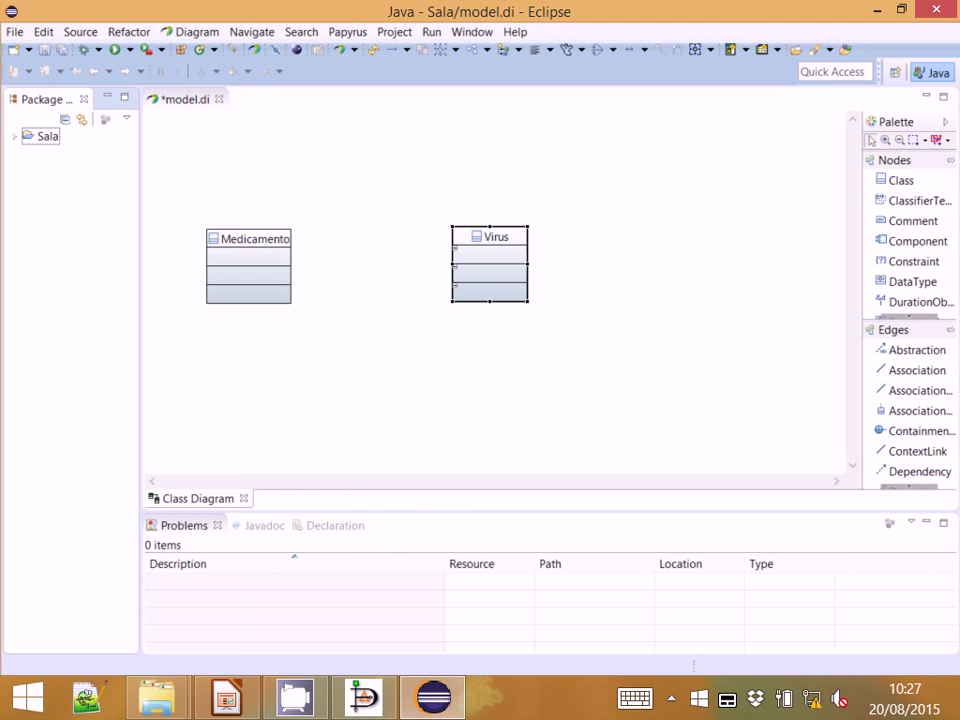
left_click(257, 286)
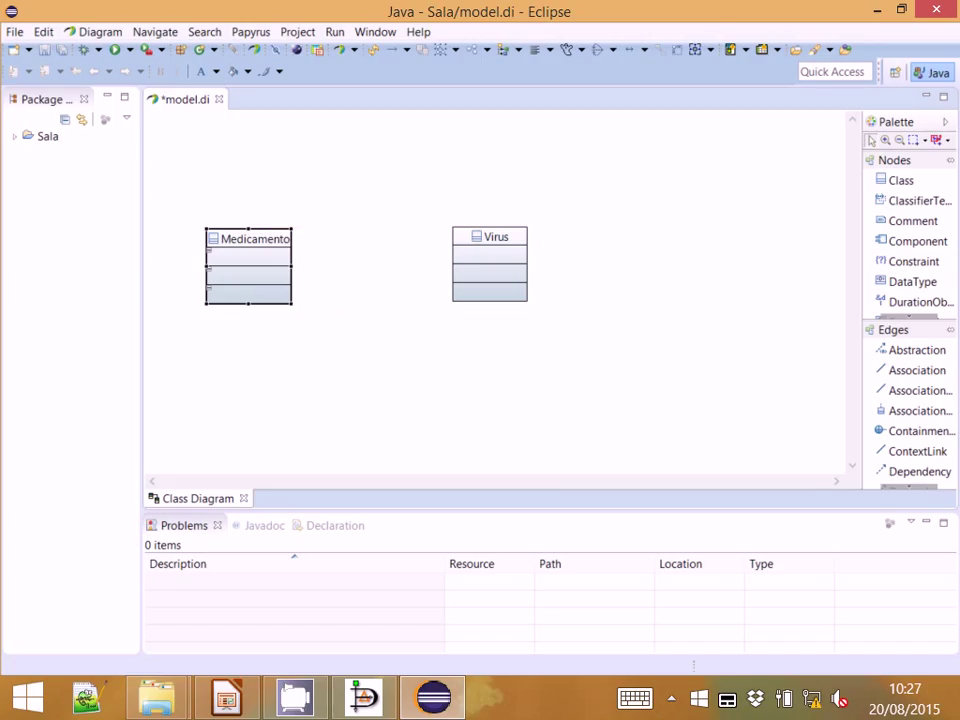
mouse_move(470, 245)
mouse_move(264, 294)
left_click_drag(862, 300, 762, 300)
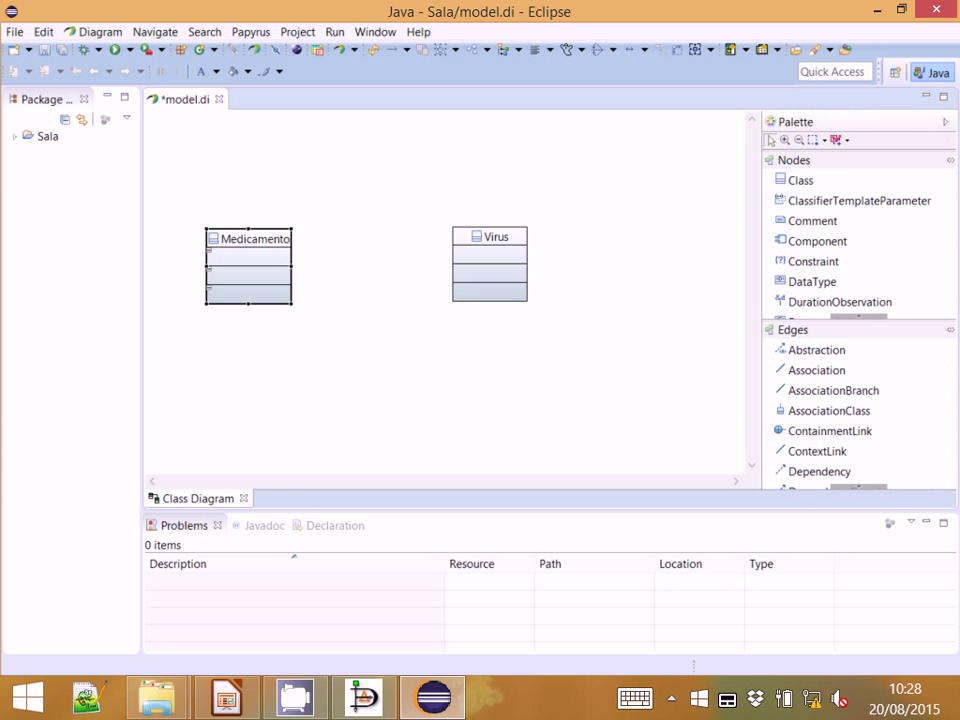
Step: Add a class named Tipo Pessoa below and between Medicamento and Virus, shifting it slightly to the right
left_click(489, 296)
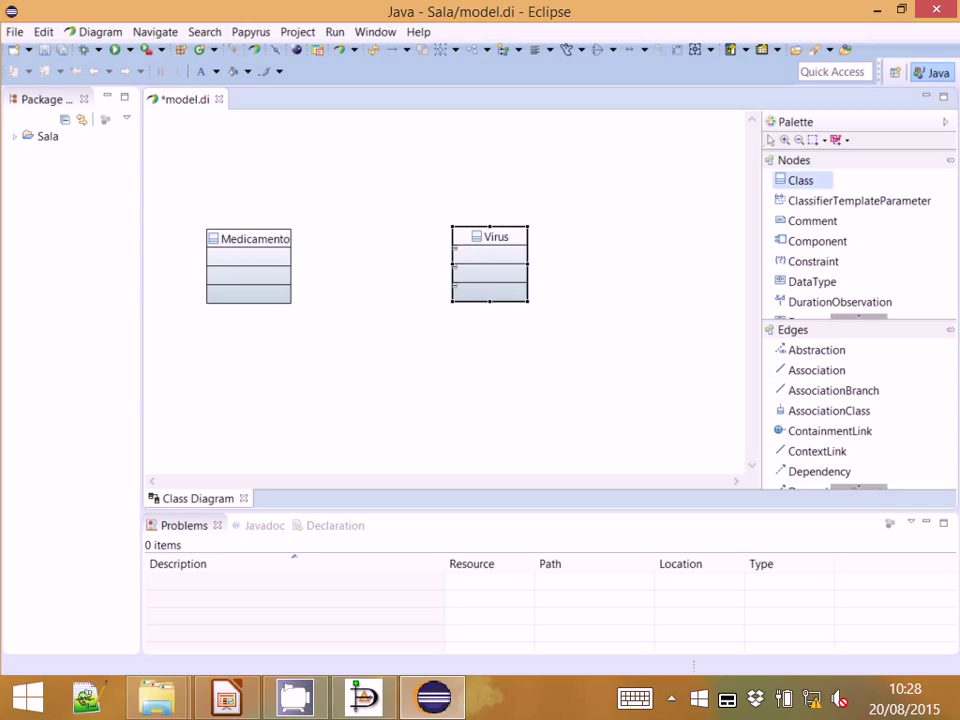
left_click(323, 382)
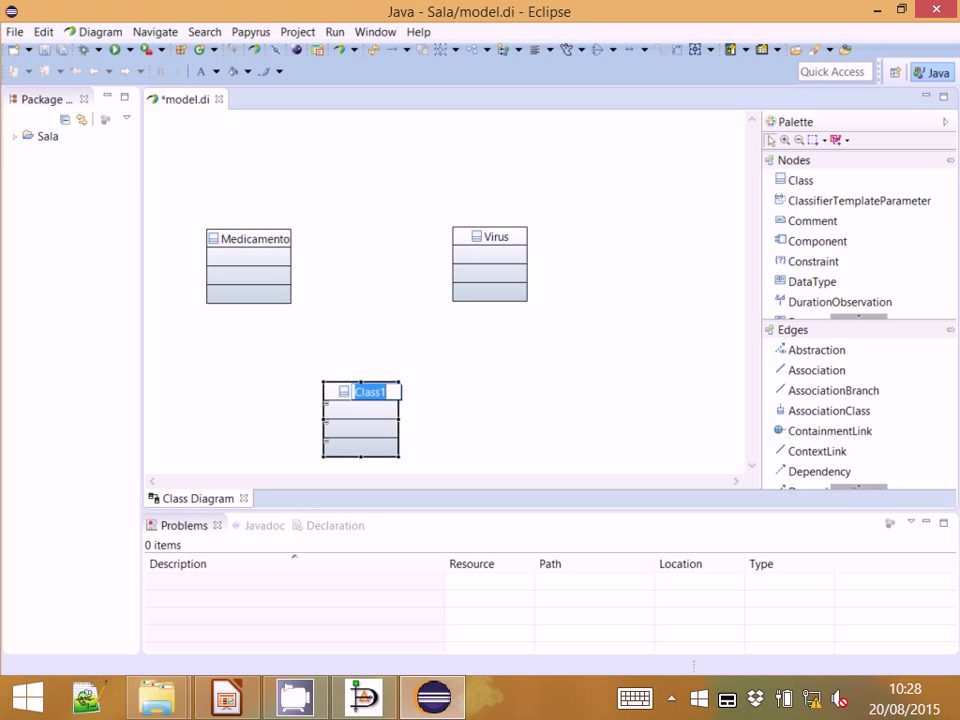
type("Tipo Pe")
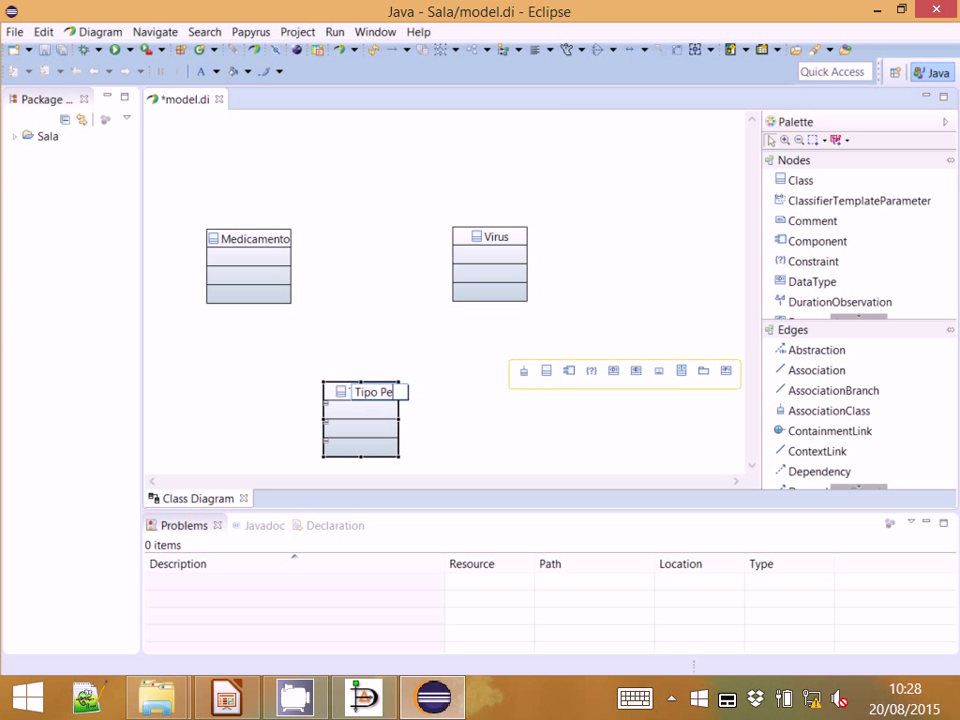
type("ssoa")
key("Return")
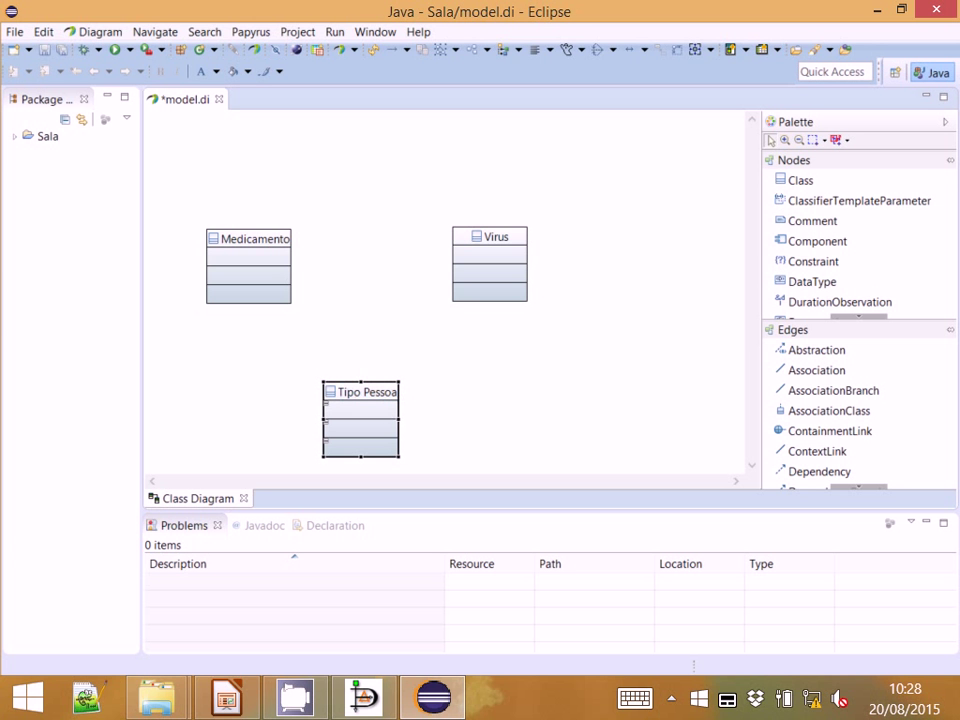
left_click_drag(375, 421, 402, 421)
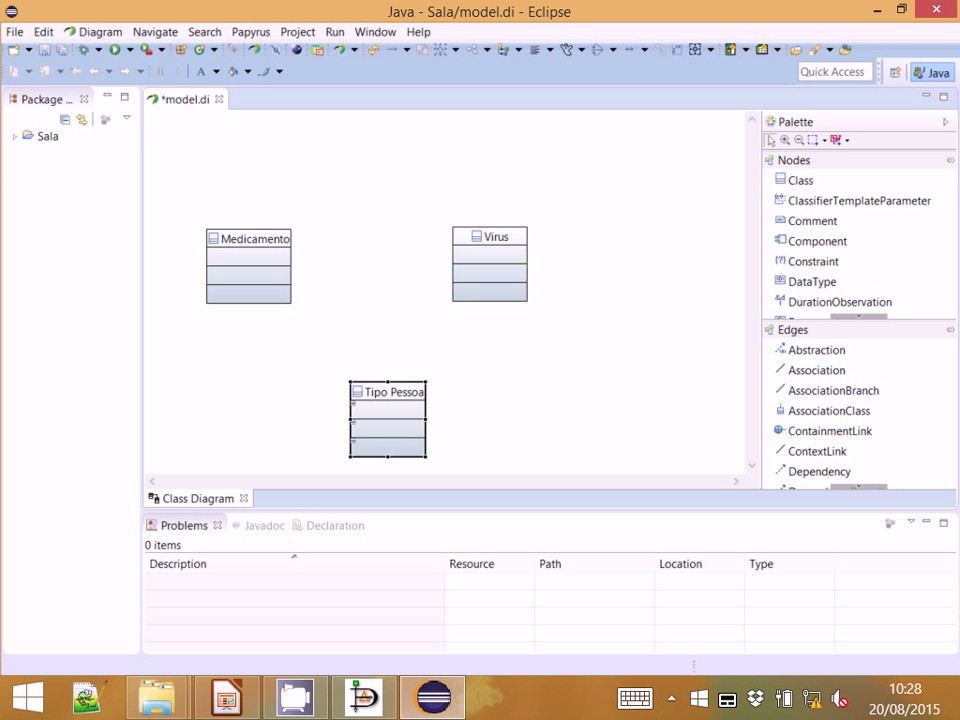
left_click(291, 314)
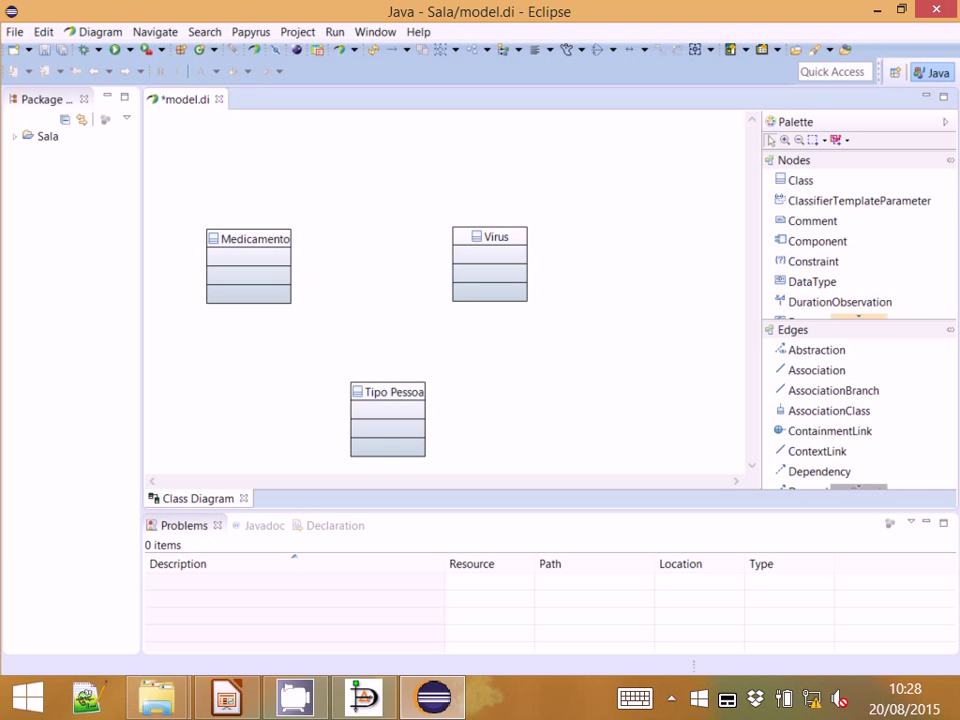
Step: Add a property named nome_cientifico to the Medicamento class
scroll(840, 305, "down", 3)
scroll(810, 228, "down", 10)
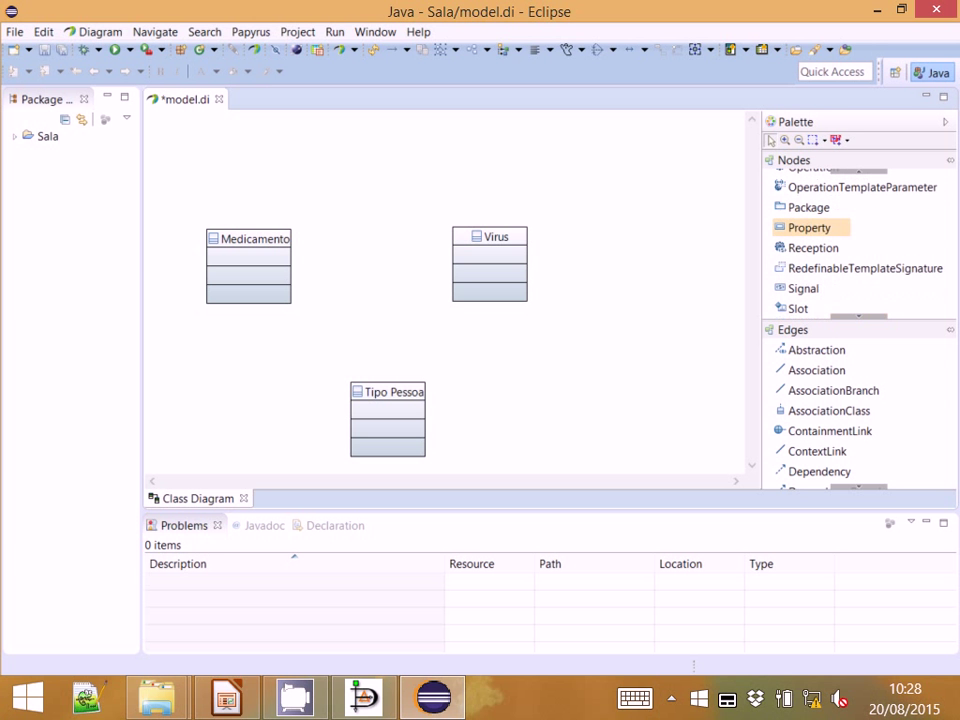
left_click(810, 228)
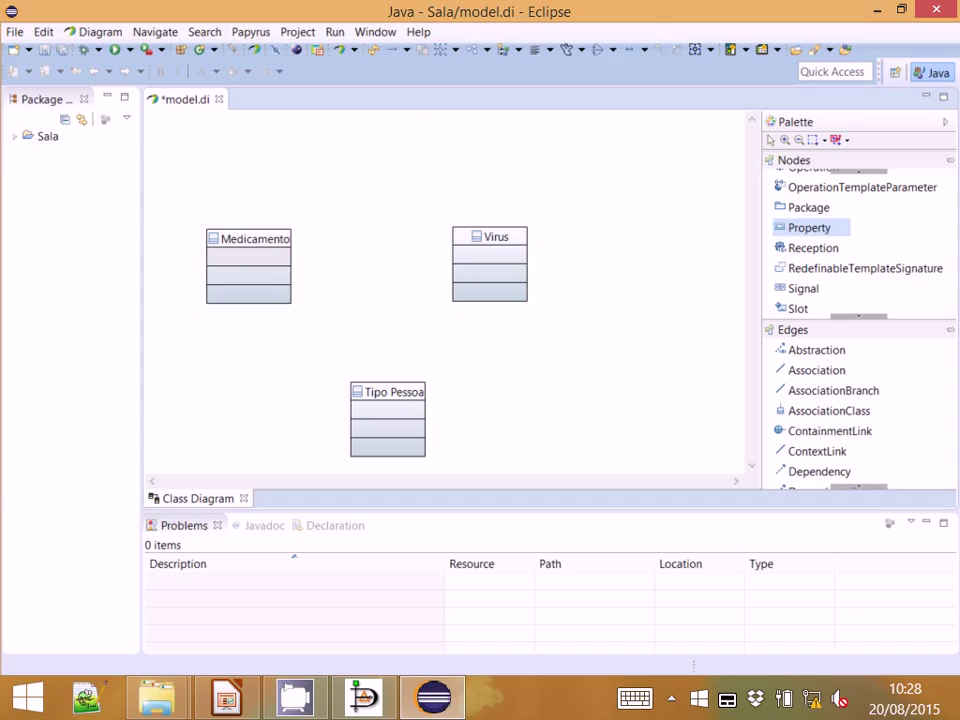
left_click(230, 262)
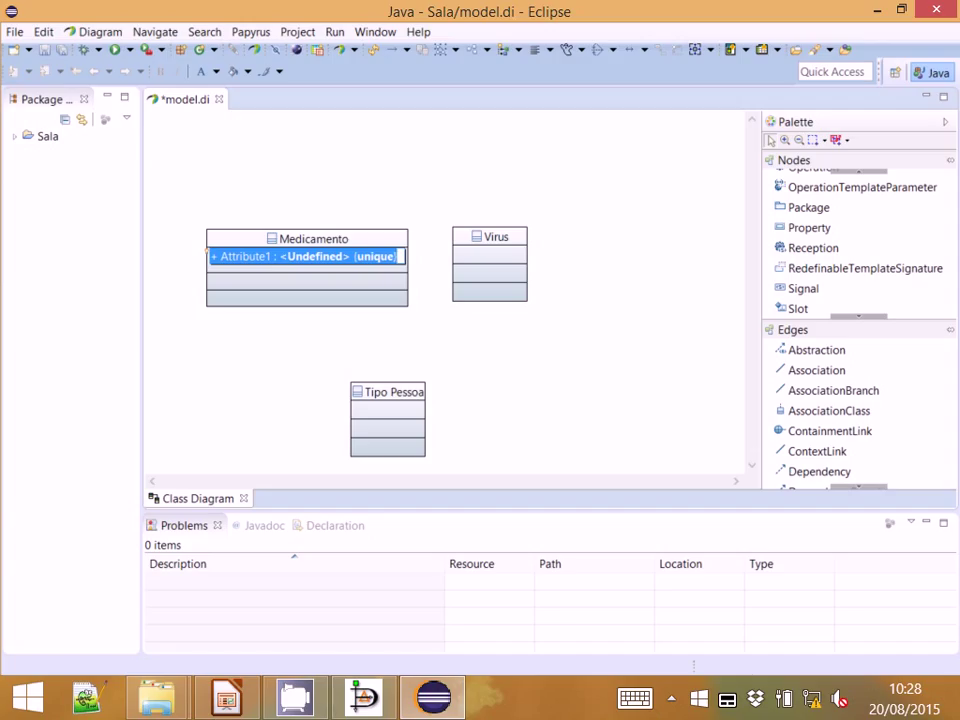
type("nome")
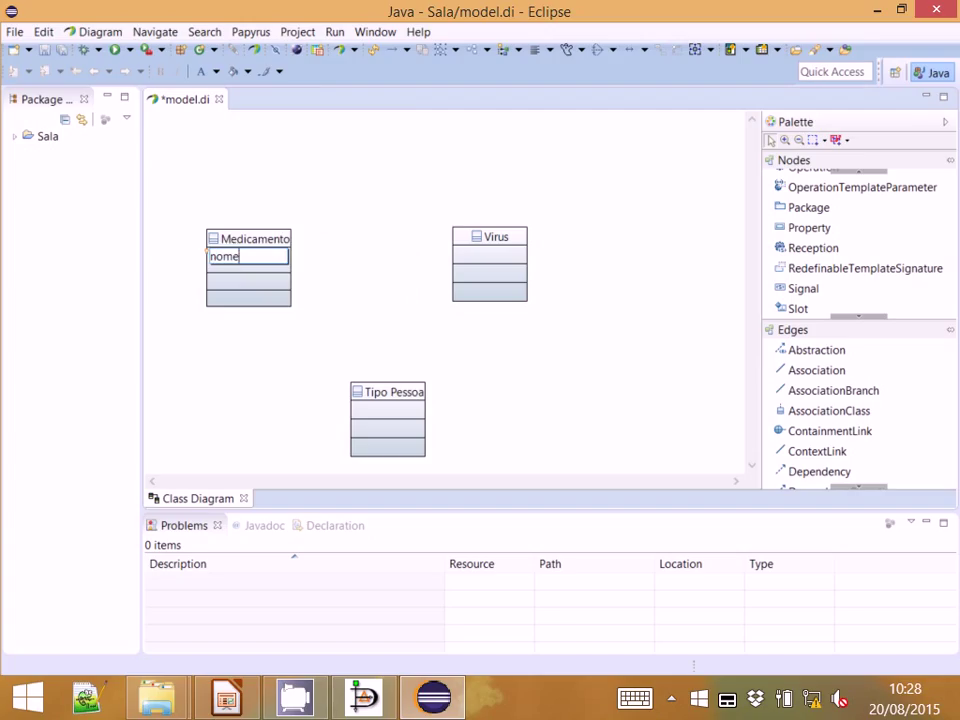
type("_")
type("cientifico")
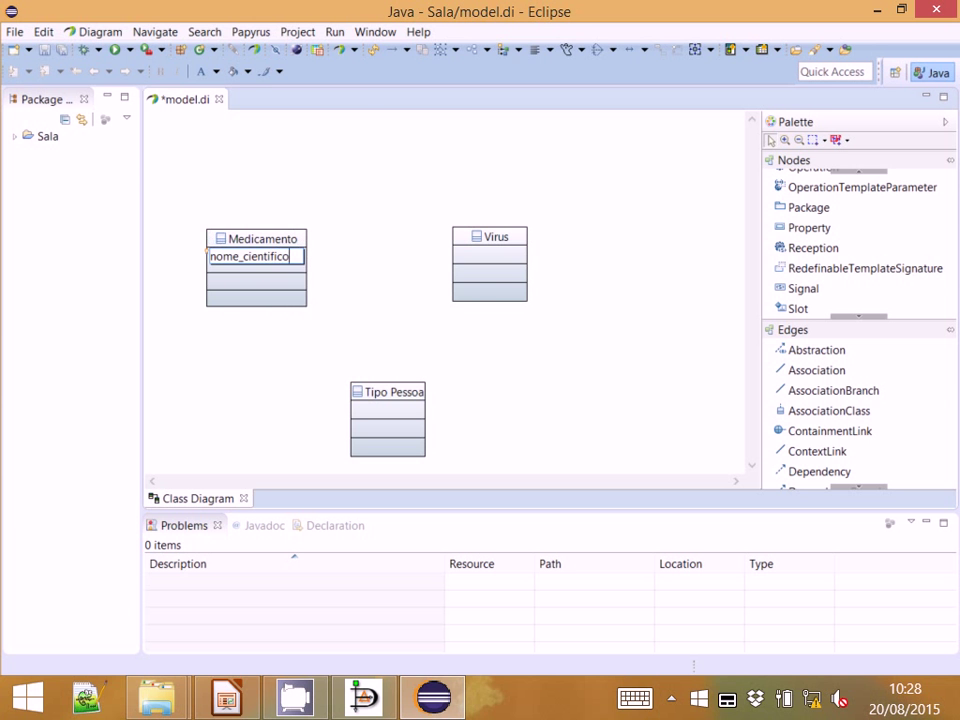
key("Return")
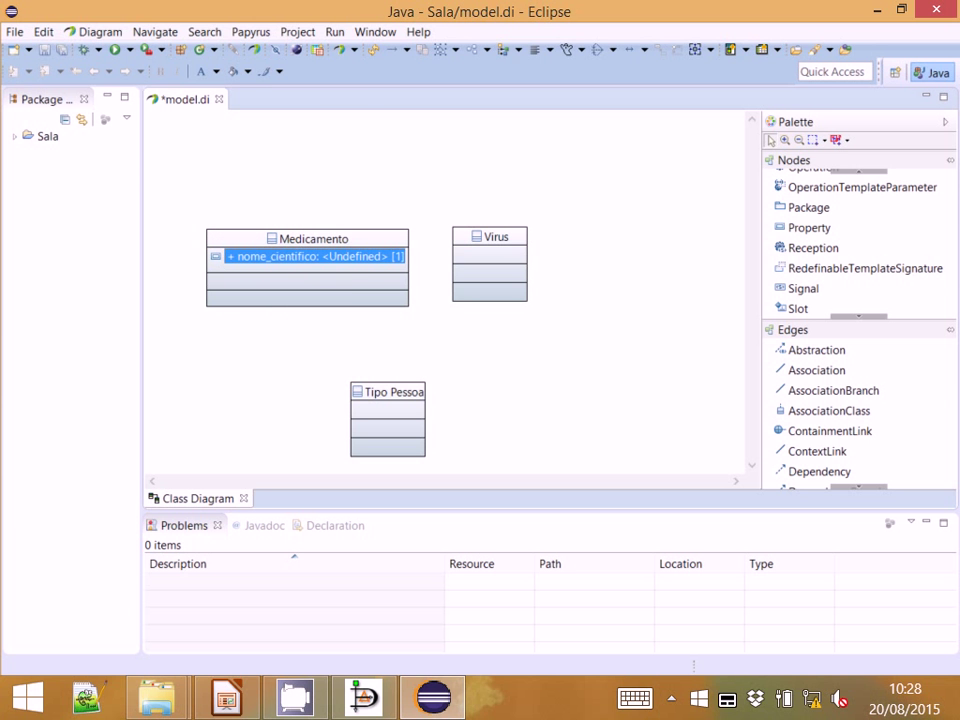
Step: Open the Properties view from the General category of available views
mouse_move(297, 264)
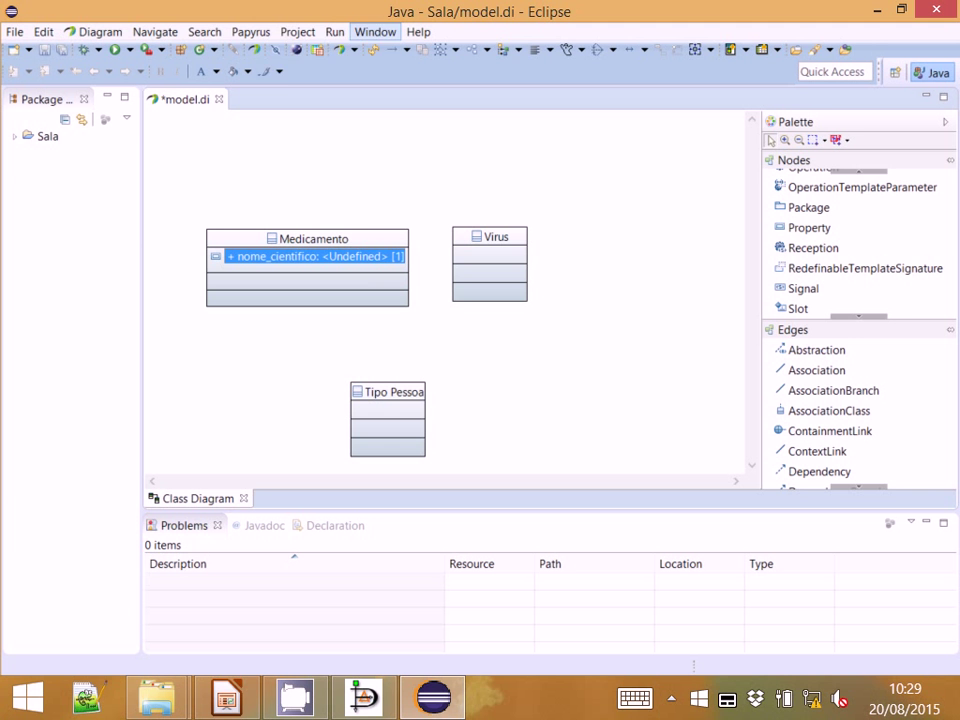
left_click(375, 32)
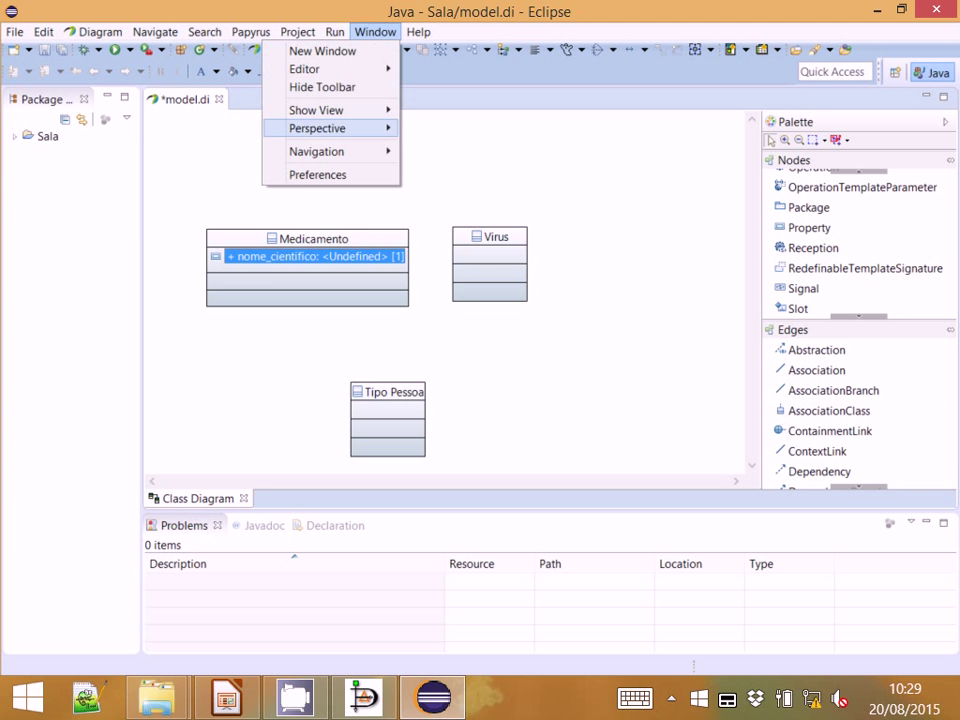
mouse_move(316, 110)
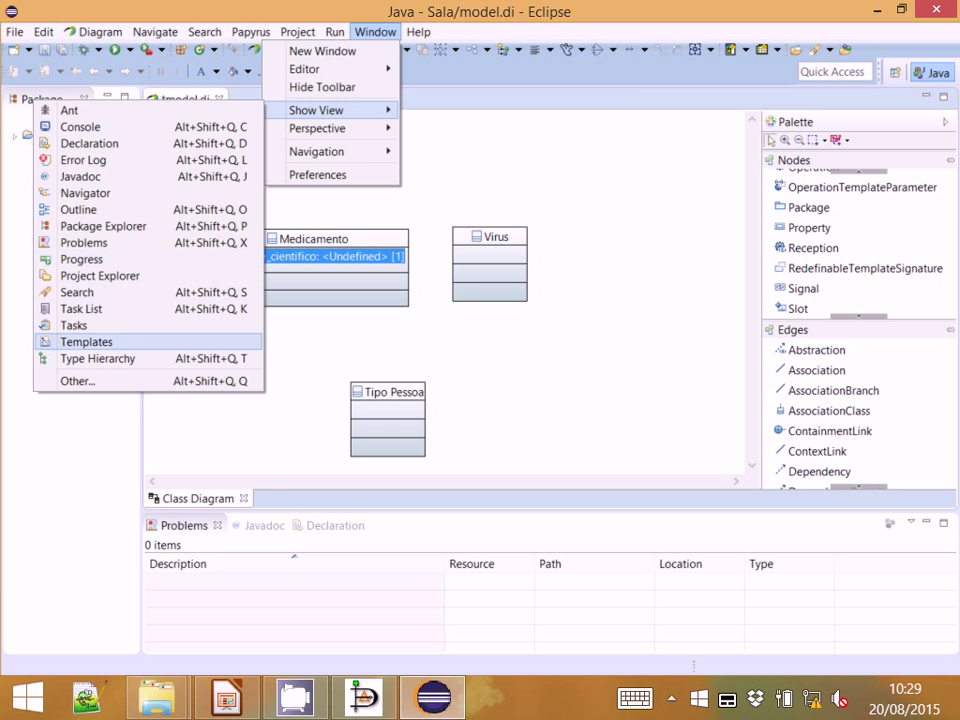
left_click(77, 381)
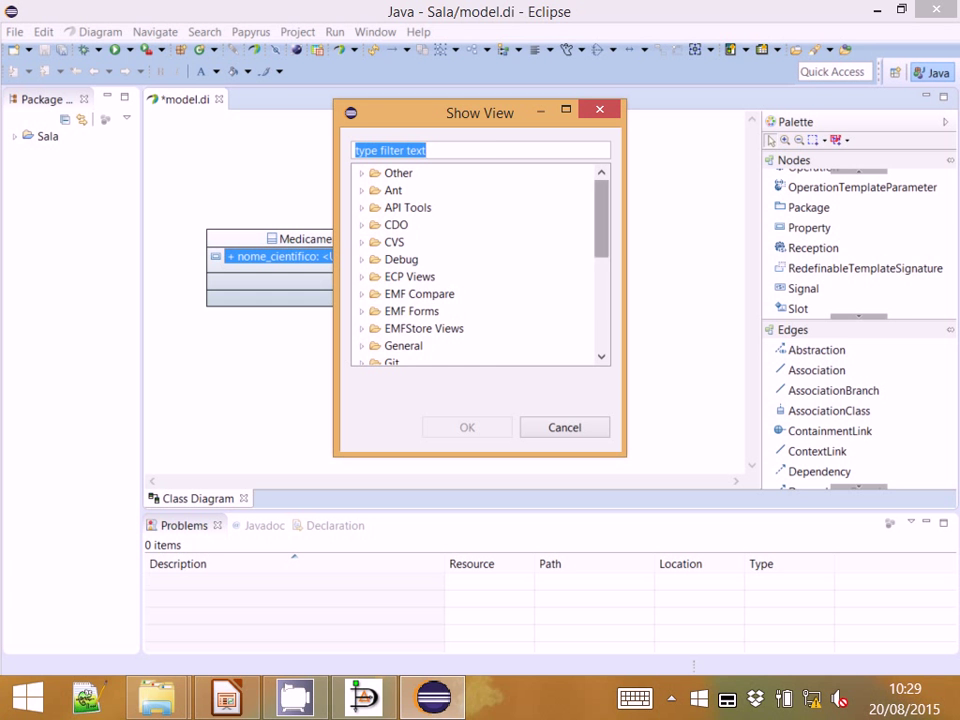
scroll(480, 265, "down", 2)
scroll(480, 265, "down", 3)
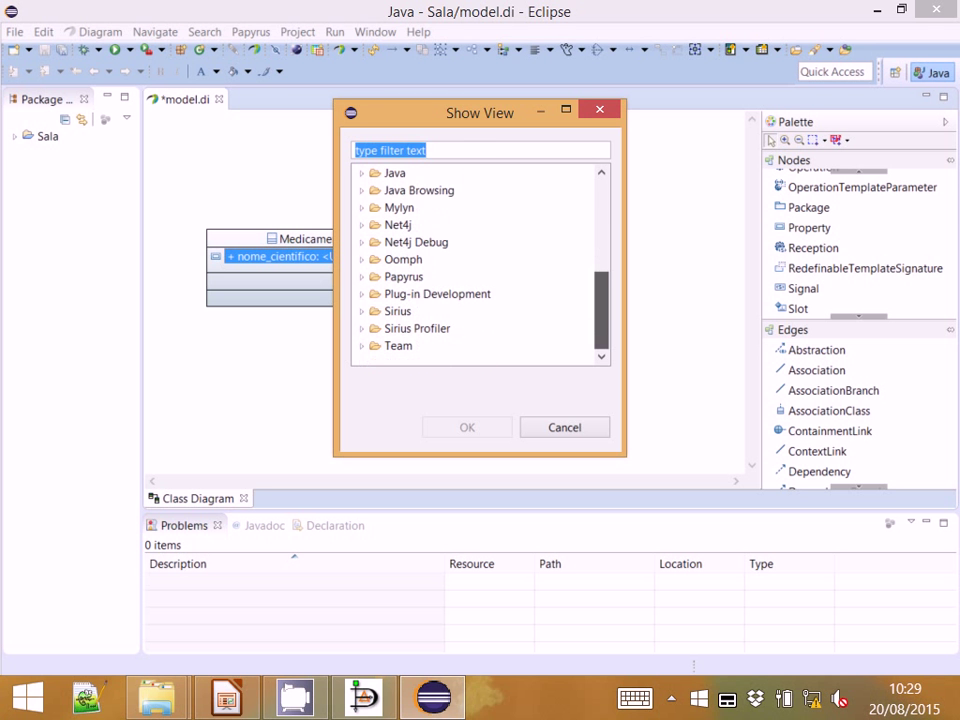
scroll(480, 265, "up", 5)
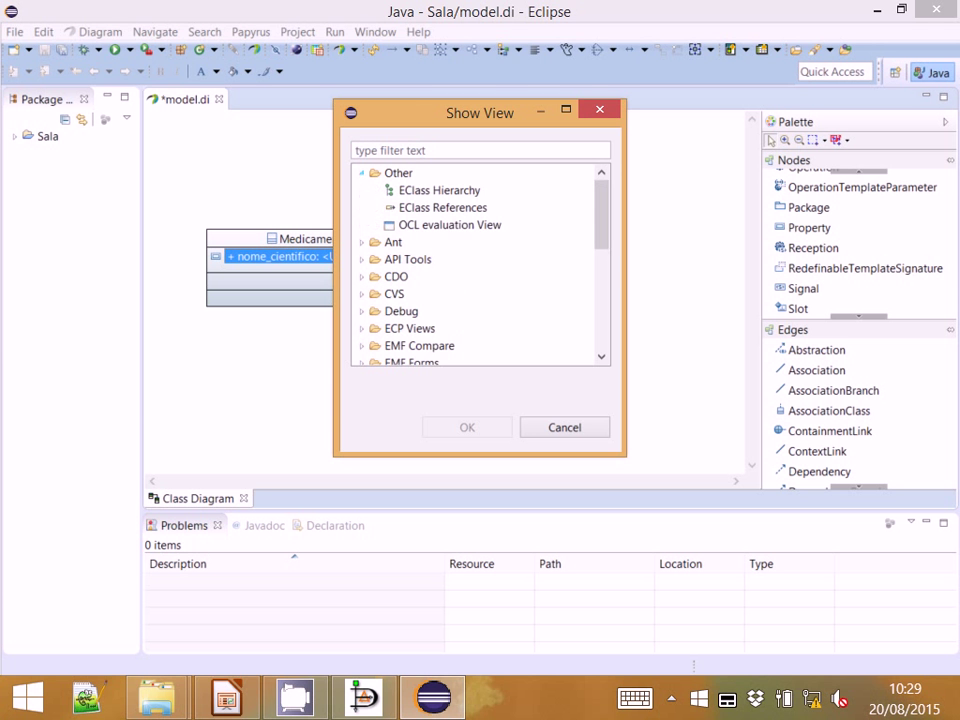
left_click(362, 173)
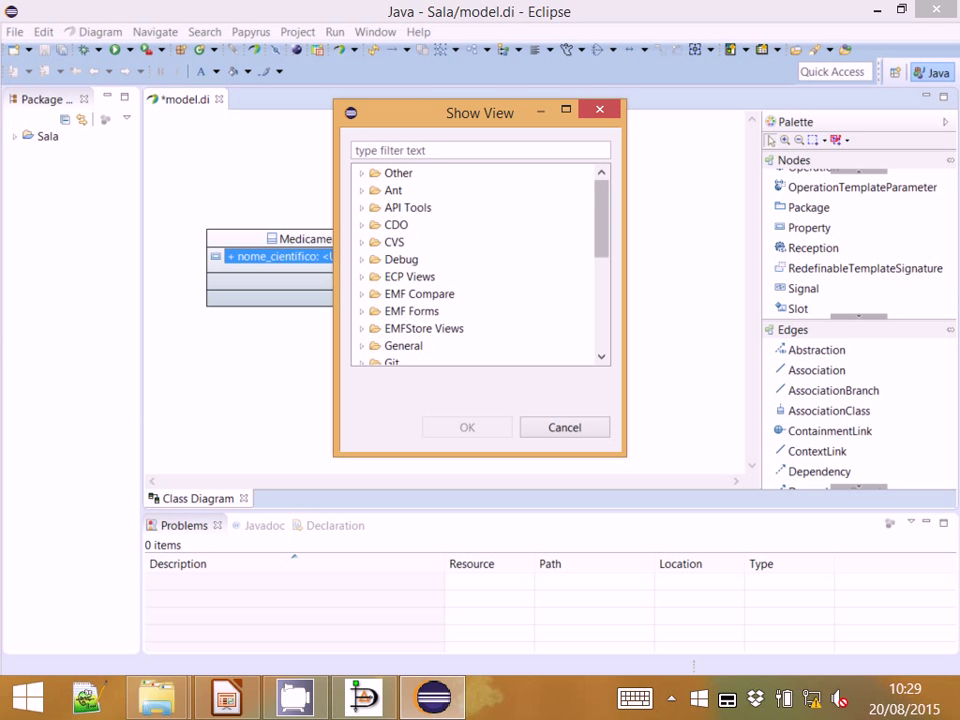
scroll(480, 265, "down", 2)
scroll(480, 265, "down", 1)
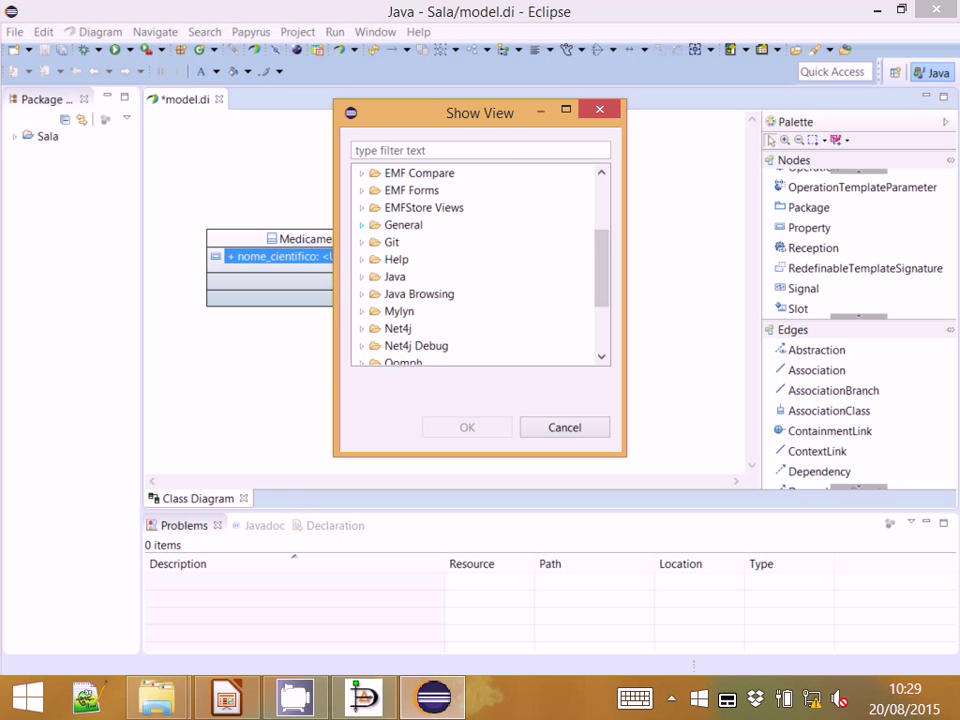
left_click(362, 225)
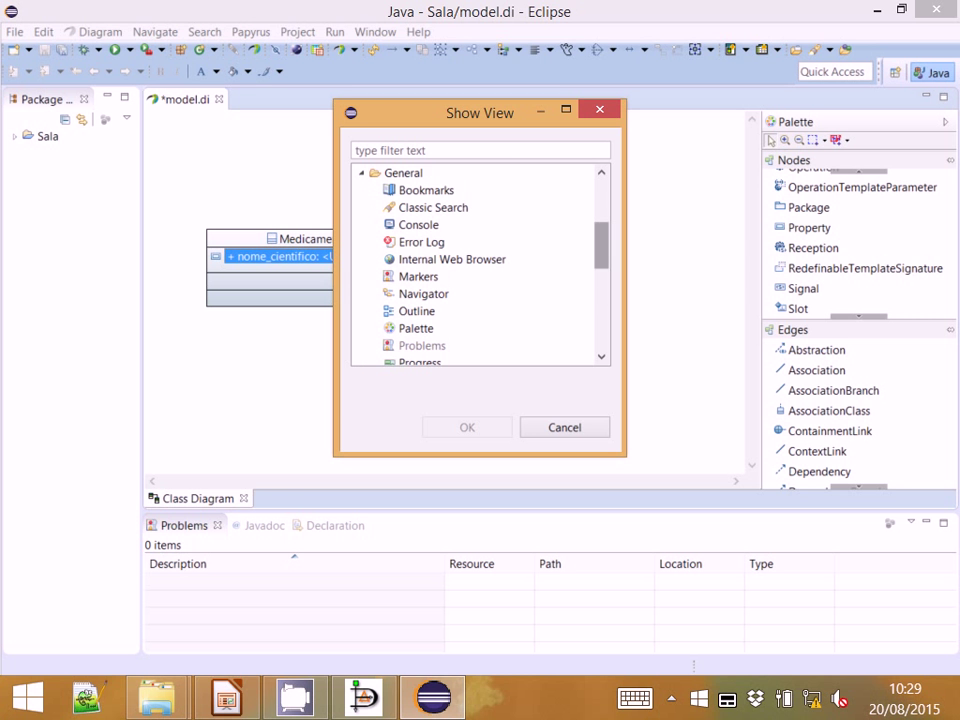
scroll(480, 265, "down", 2)
scroll(480, 265, "down", 2)
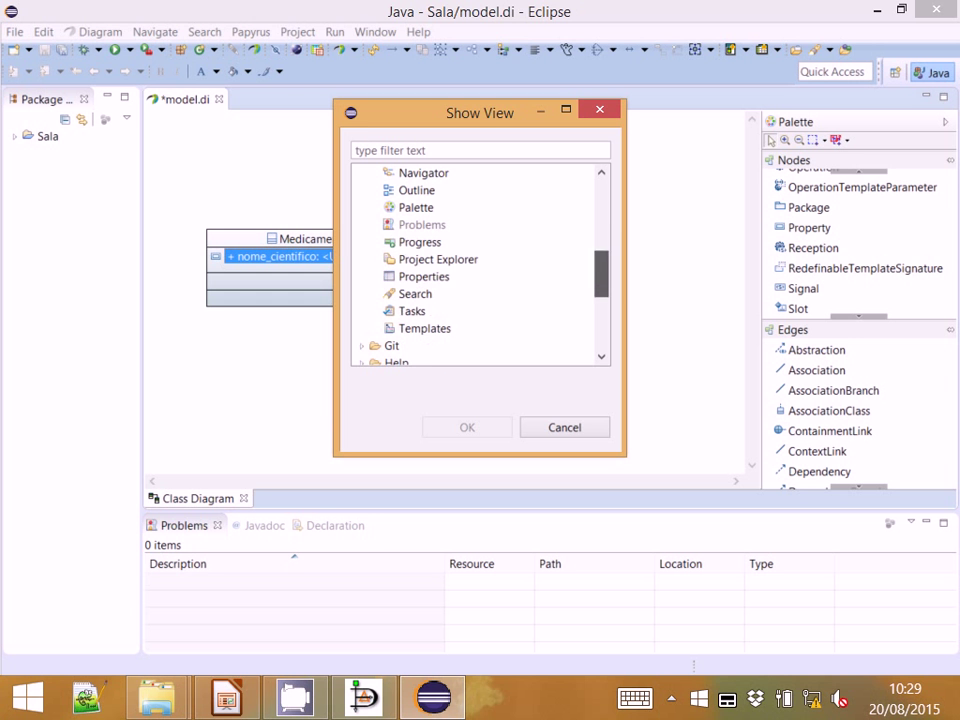
left_click(424, 276)
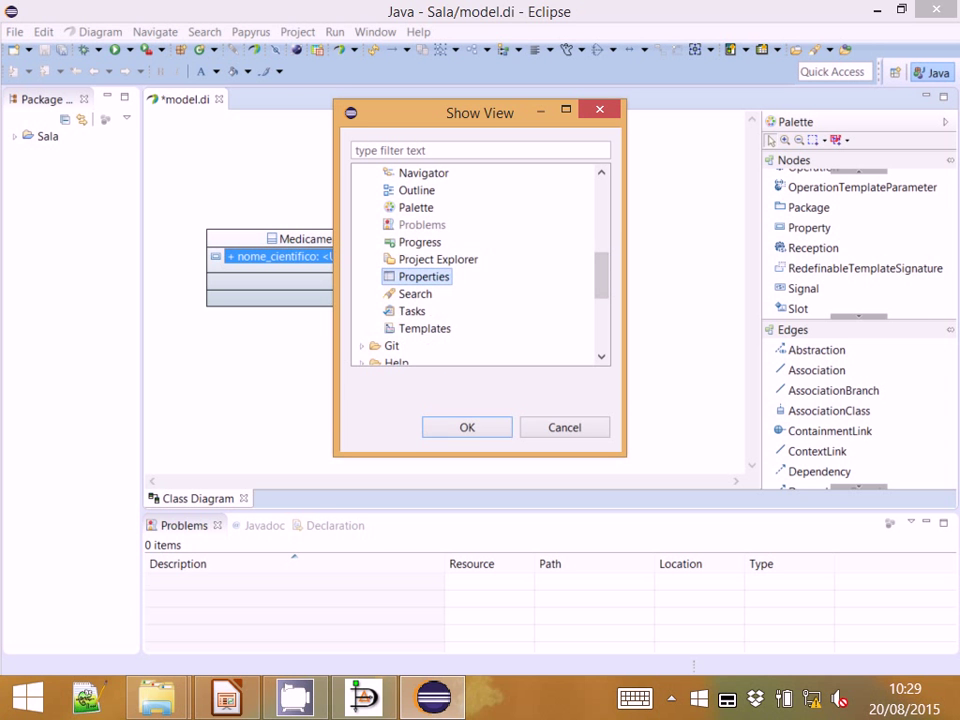
left_click(466, 427)
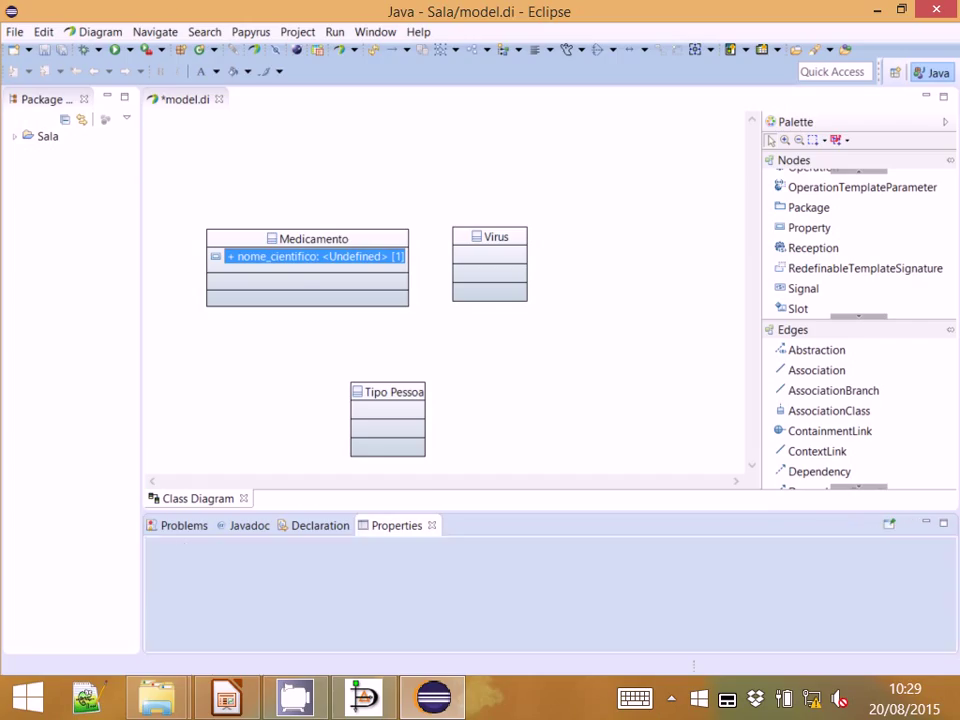
Step: Display the properties of Medicamento's nome_cientifico attribute and enlarge the Properties view upward
left_click(374, 288)
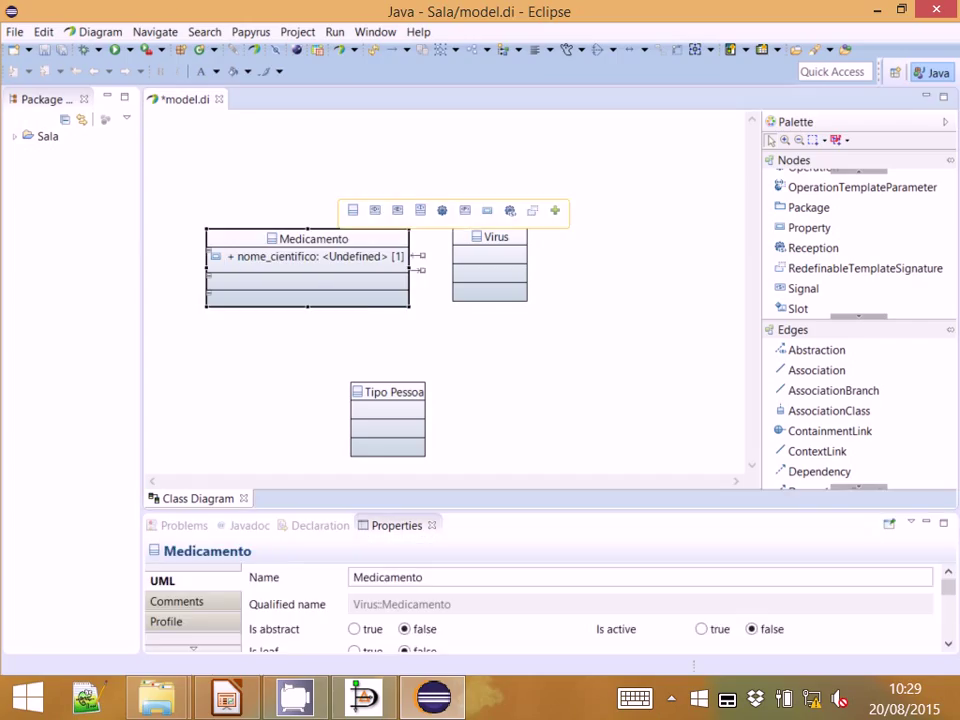
left_click(340, 256)
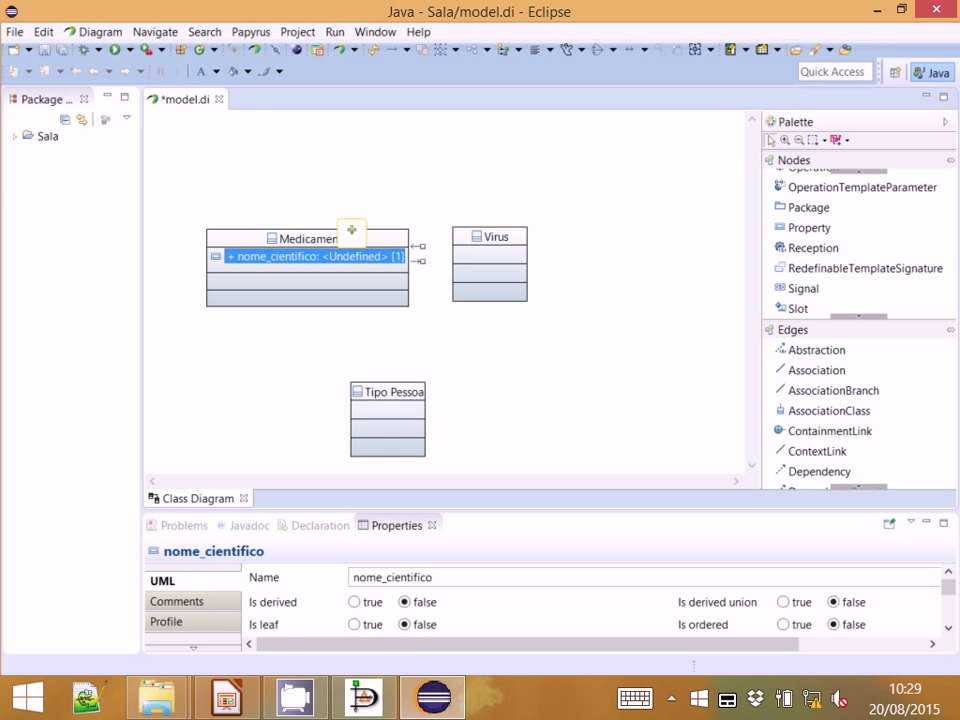
left_click_drag(490, 511, 490, 374)
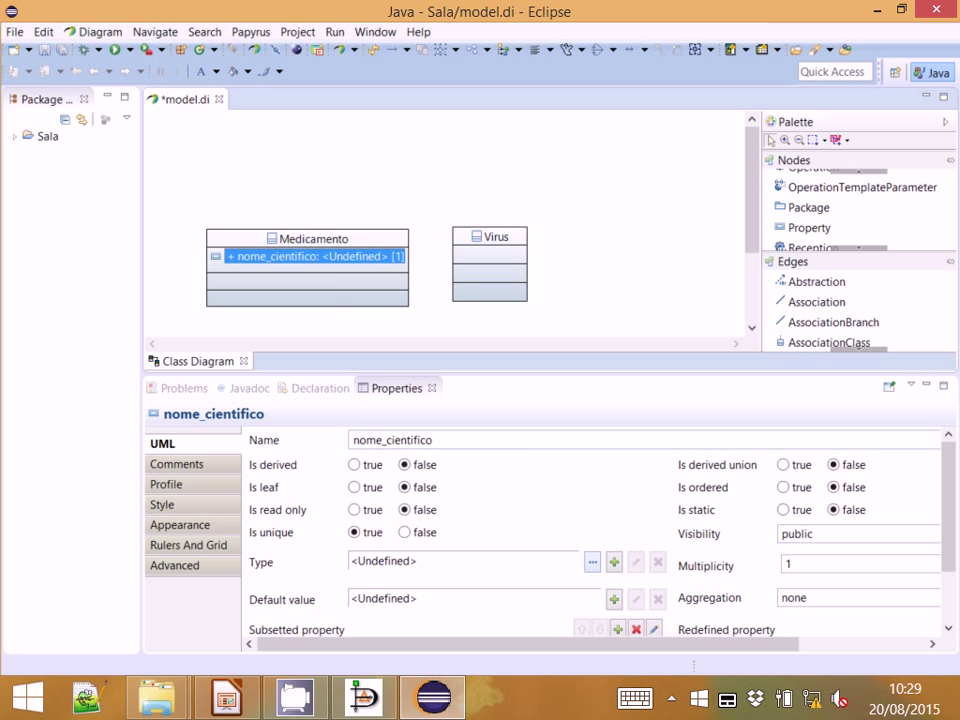
Step: Set the type of the nome_cientifico attribute to String from the Ecore Primitive Types library
left_click(592, 562)
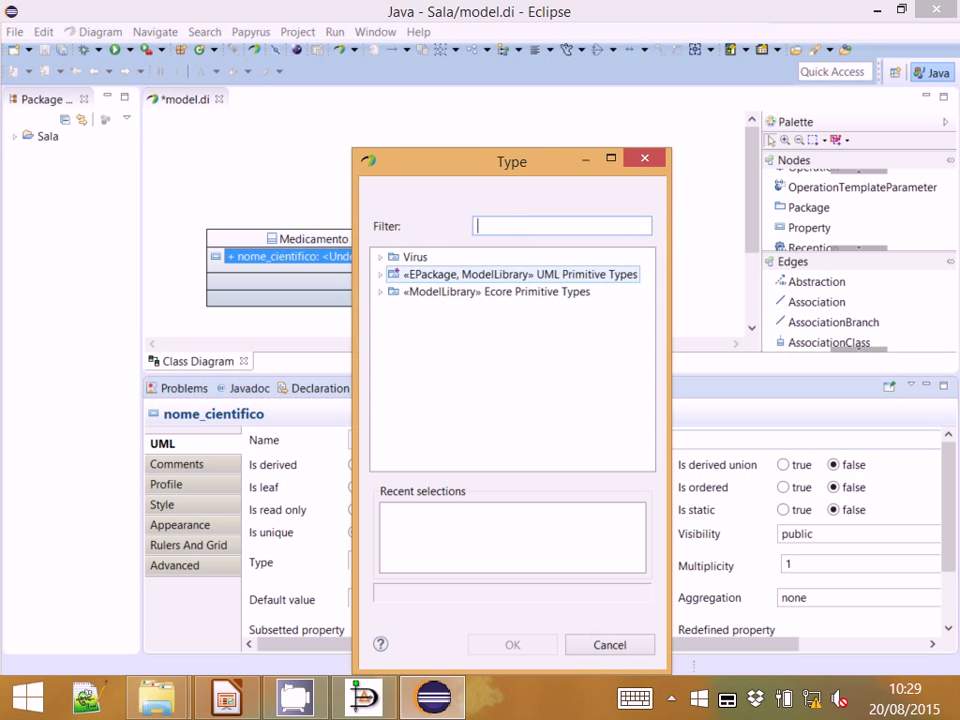
left_click(380, 291)
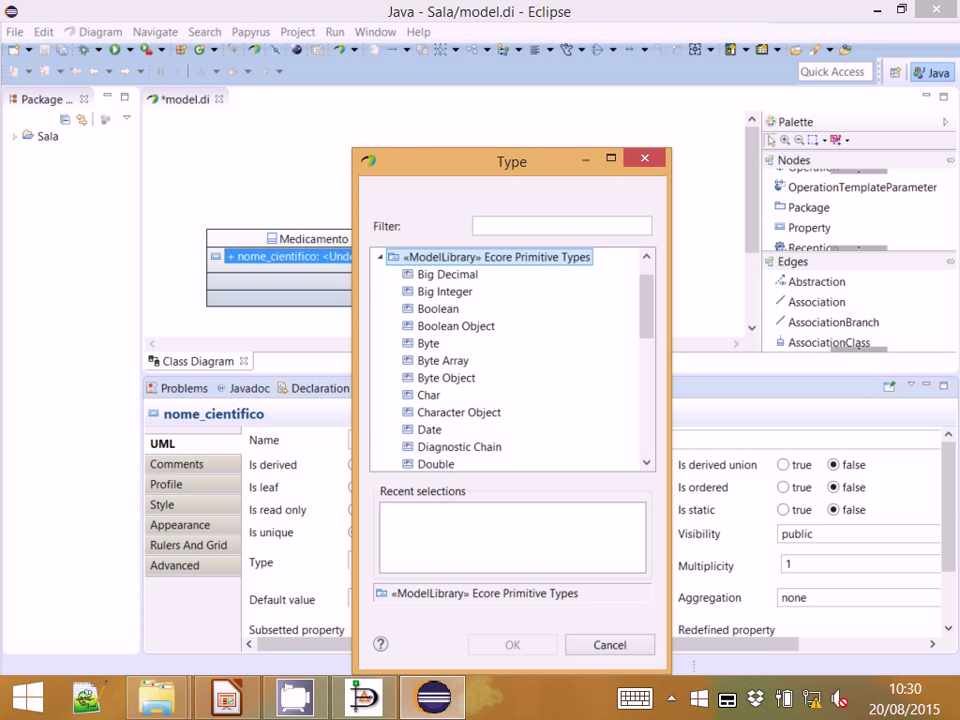
scroll(512, 360, "down", 2)
scroll(512, 360, "down", 2)
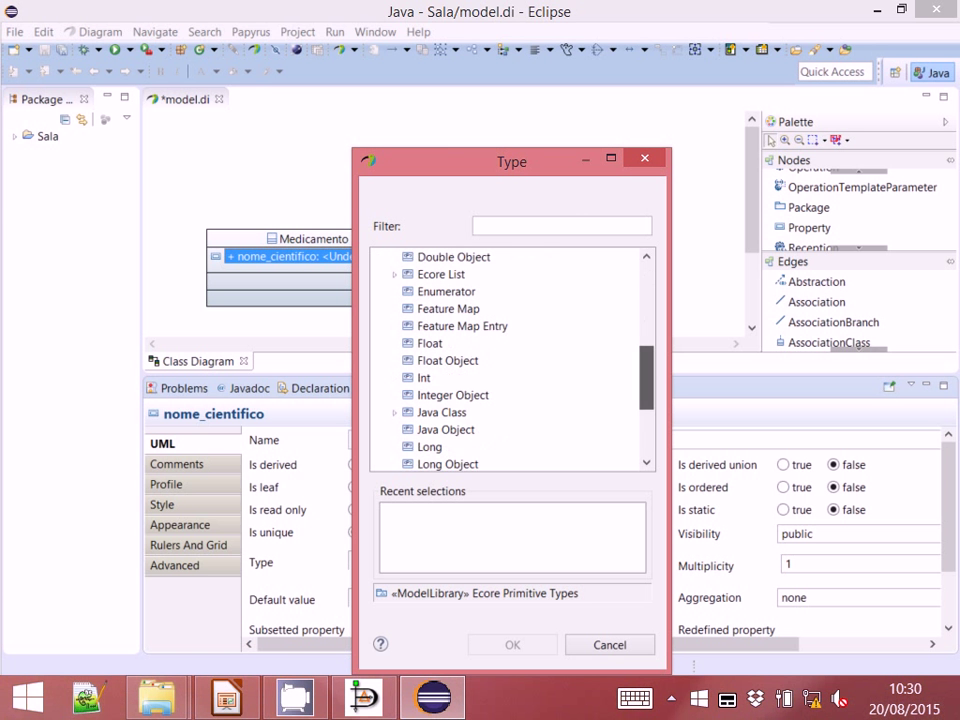
scroll(512, 360, "down", 3)
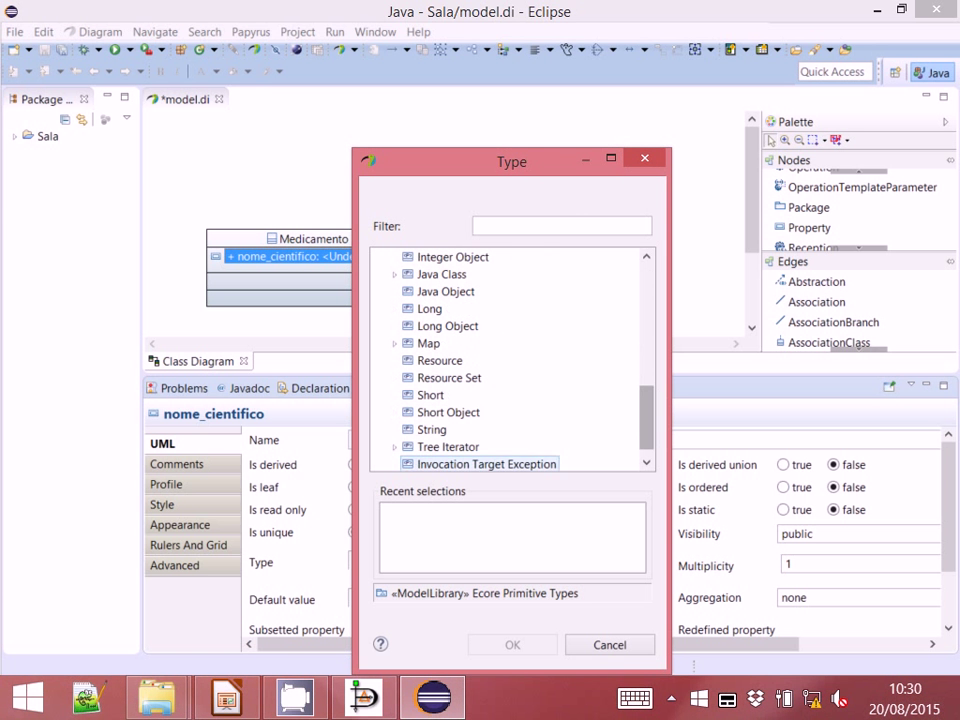
left_click(432, 429)
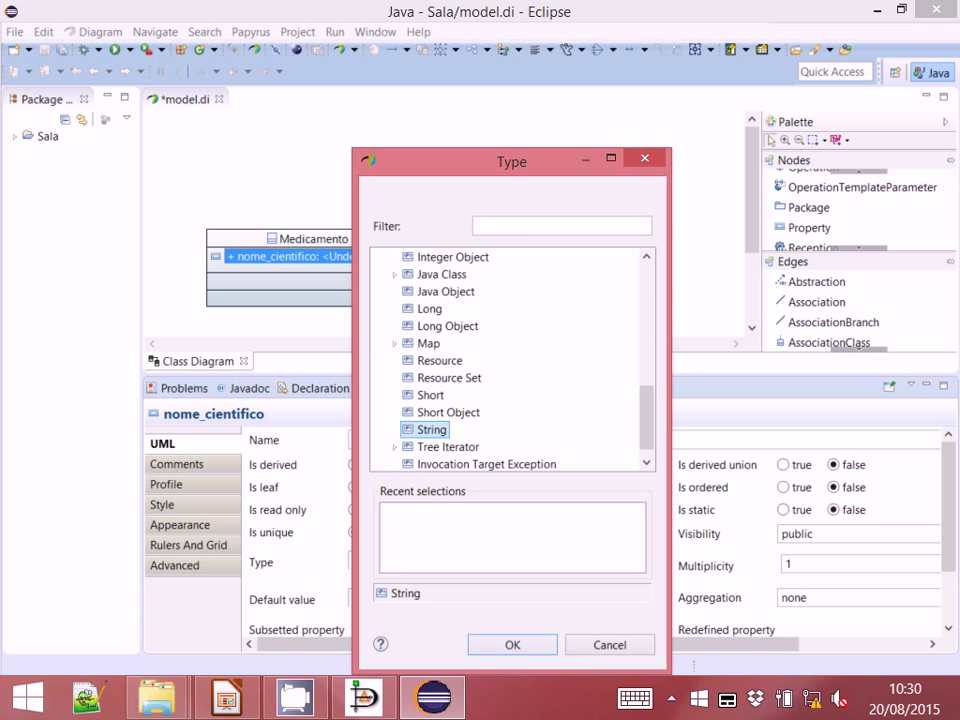
key("Return")
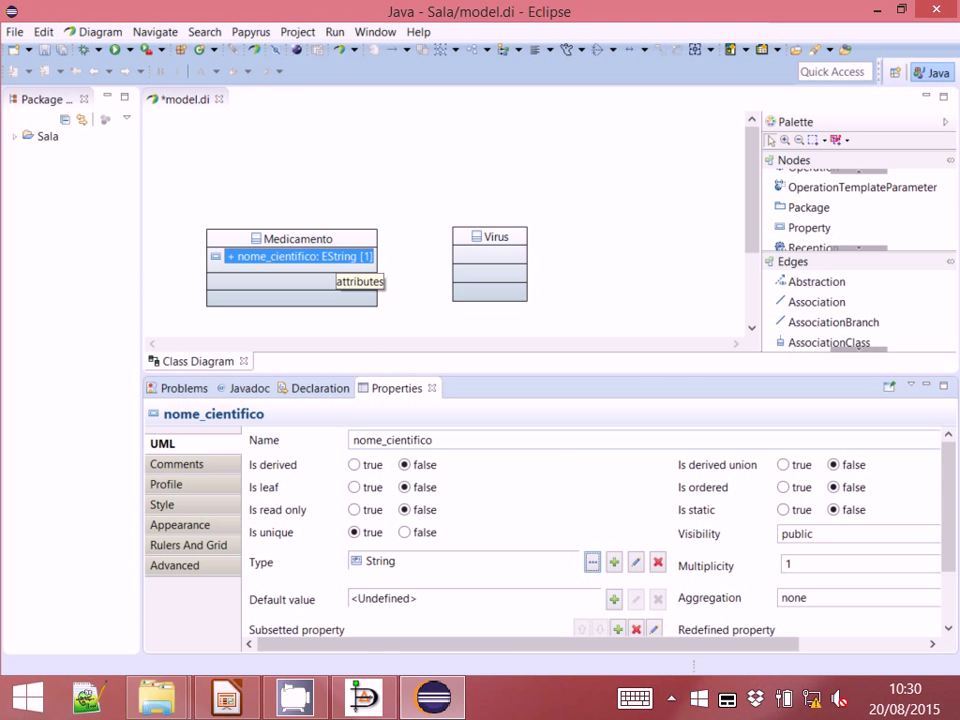
Step: Set the type of nome_cientifico to String from the UML Primitive Types library and save the model
left_click(332, 257)
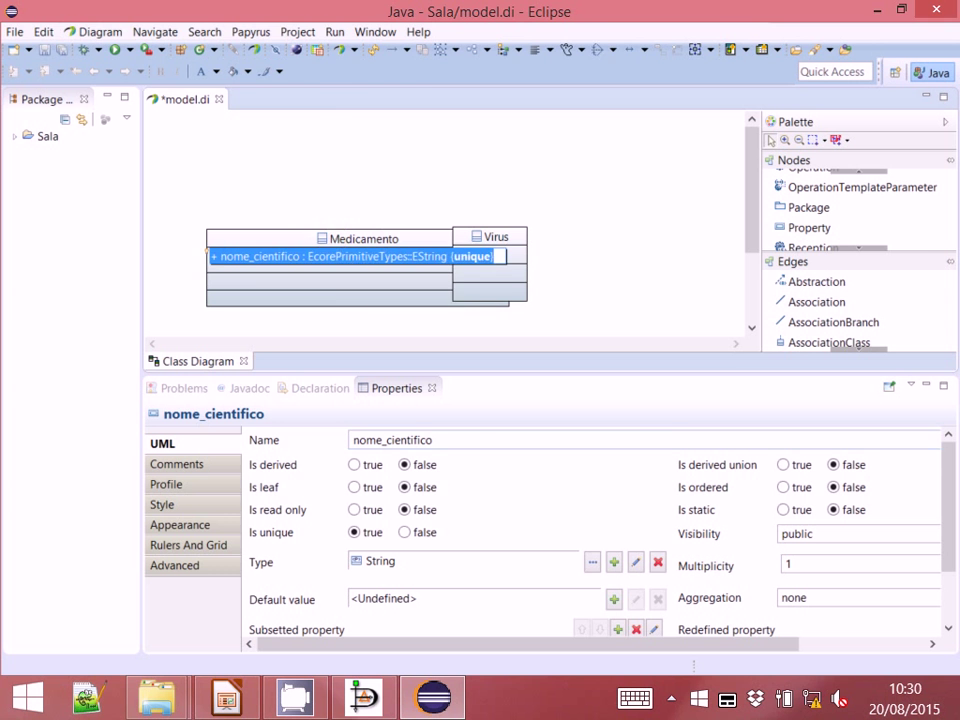
left_click(592, 562)
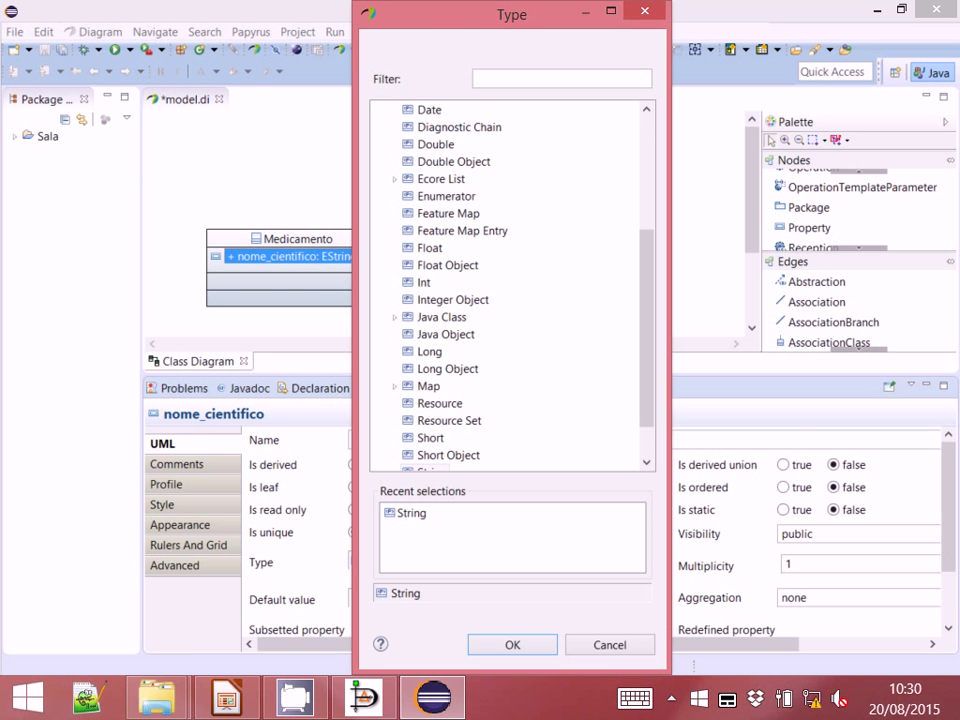
scroll(512, 285, "up", 4)
left_click(447, 161)
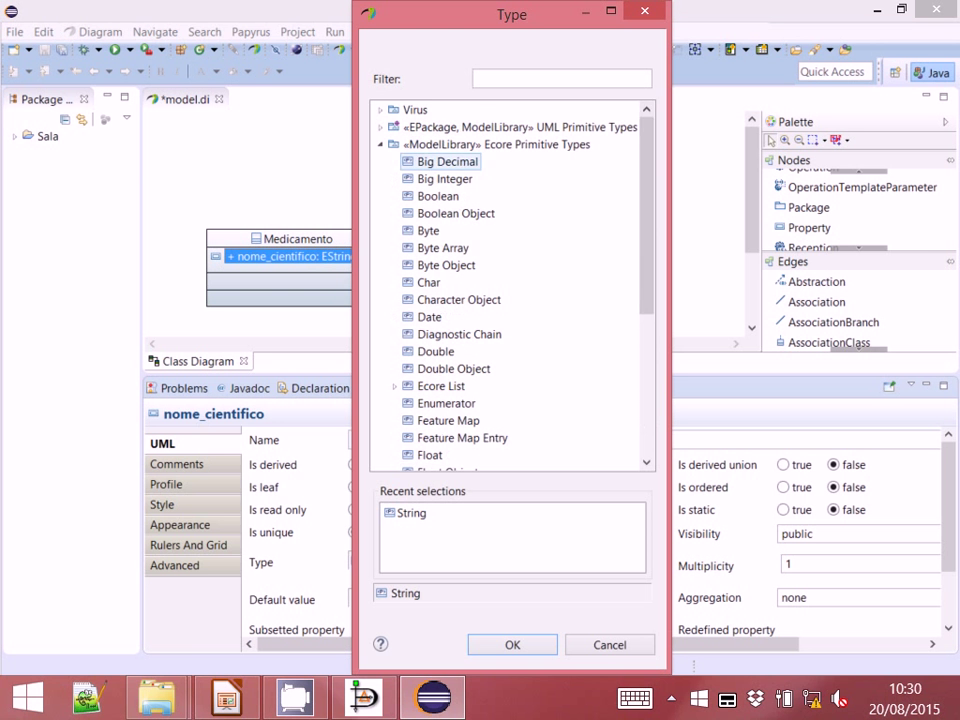
left_click(497, 144)
left_click(380, 144)
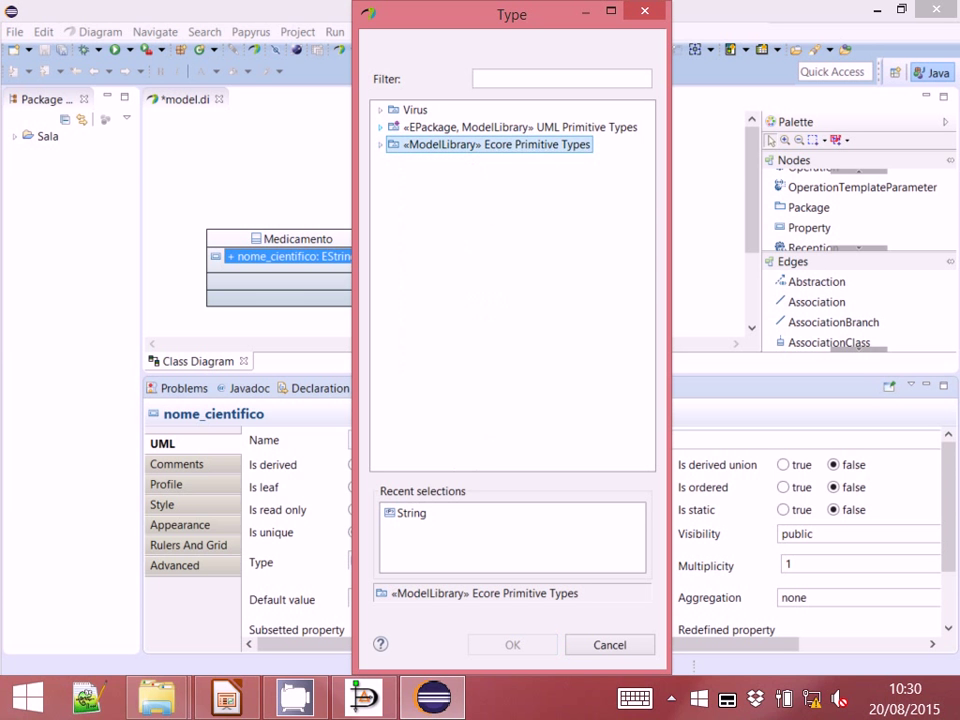
left_click(380, 127)
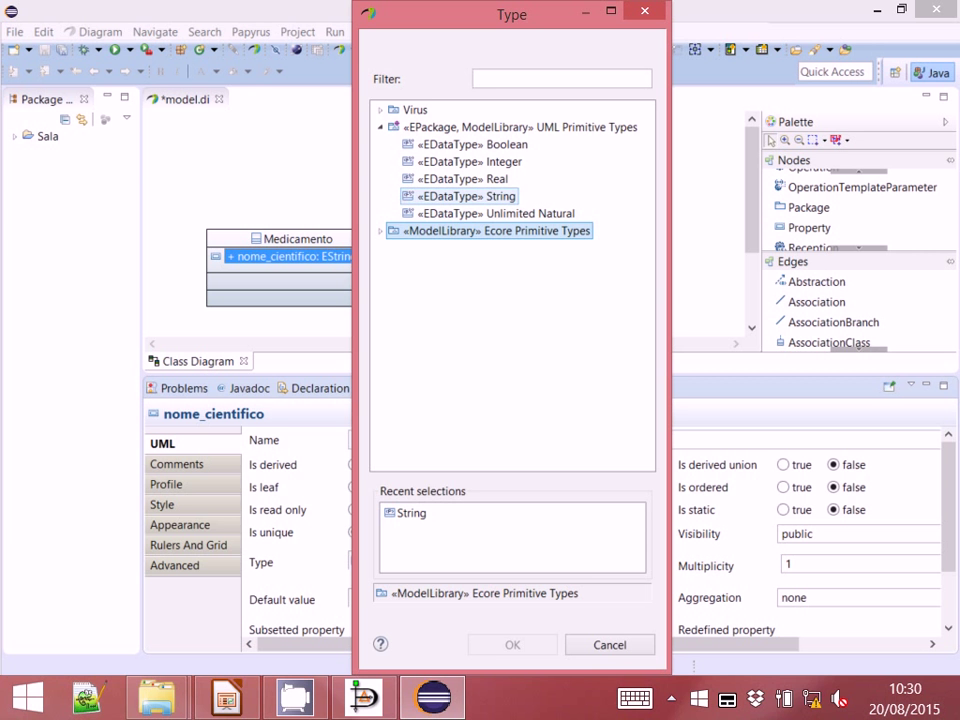
double_click(466, 196)
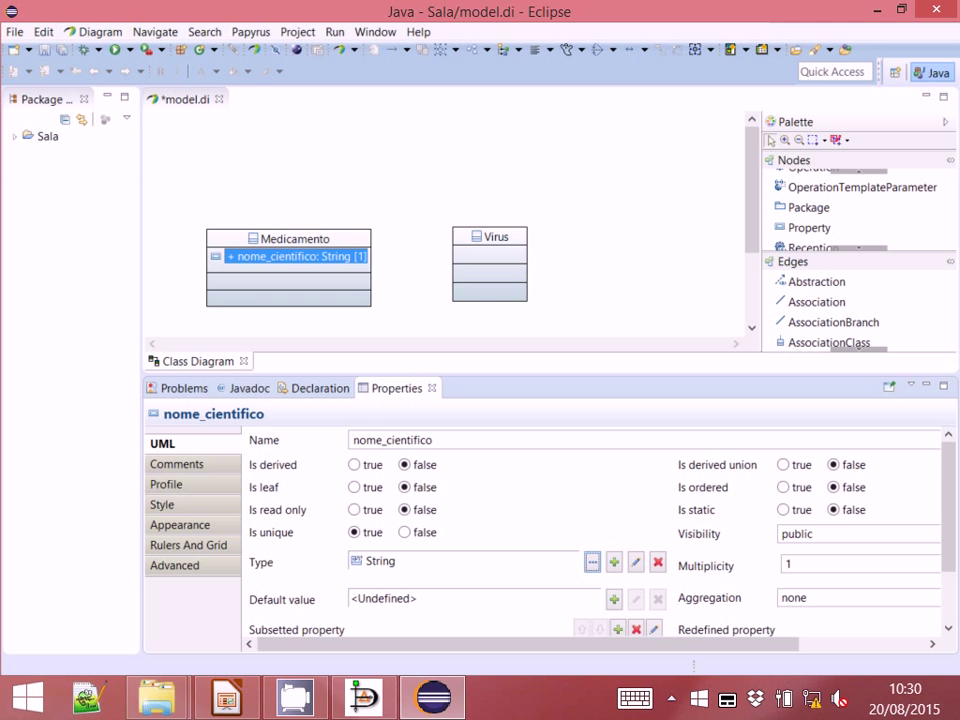
key("ctrl+s")
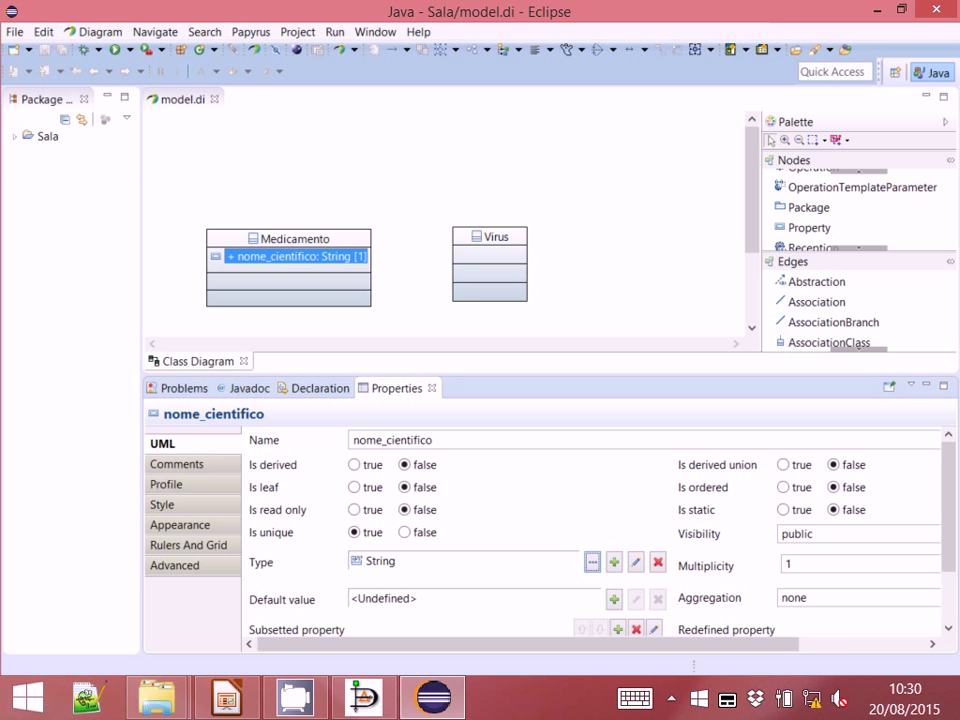
Step: Spread out the diagram by moving Virus farther right from Medicamento and shifting Tipo Pessoa right and slightly down between them
left_click_drag(490, 250, 567, 248)
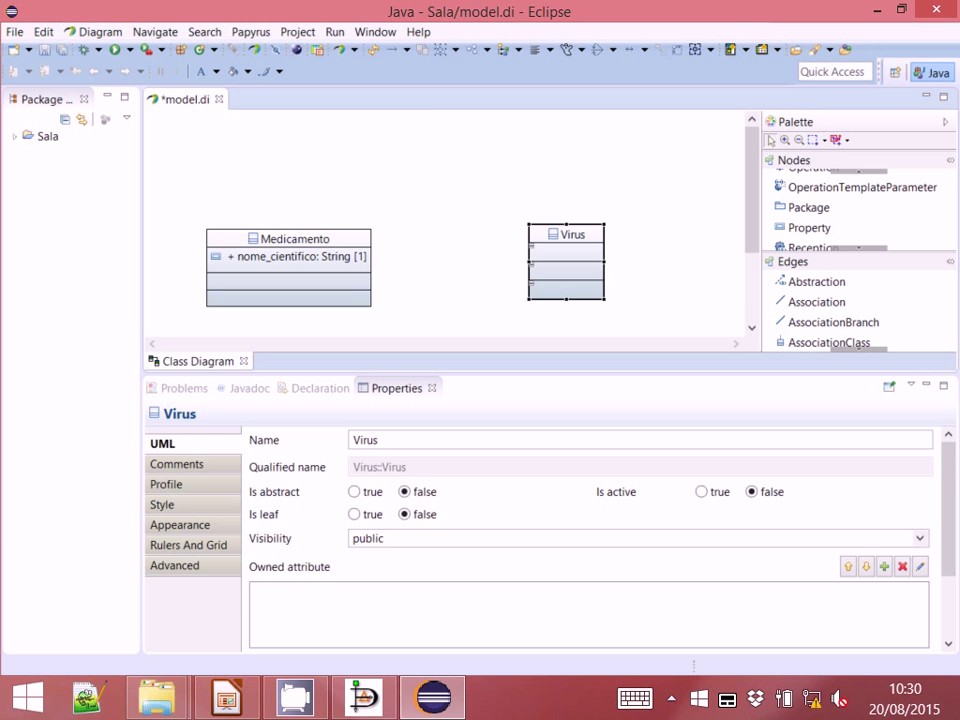
scroll(566, 262, "down", 3)
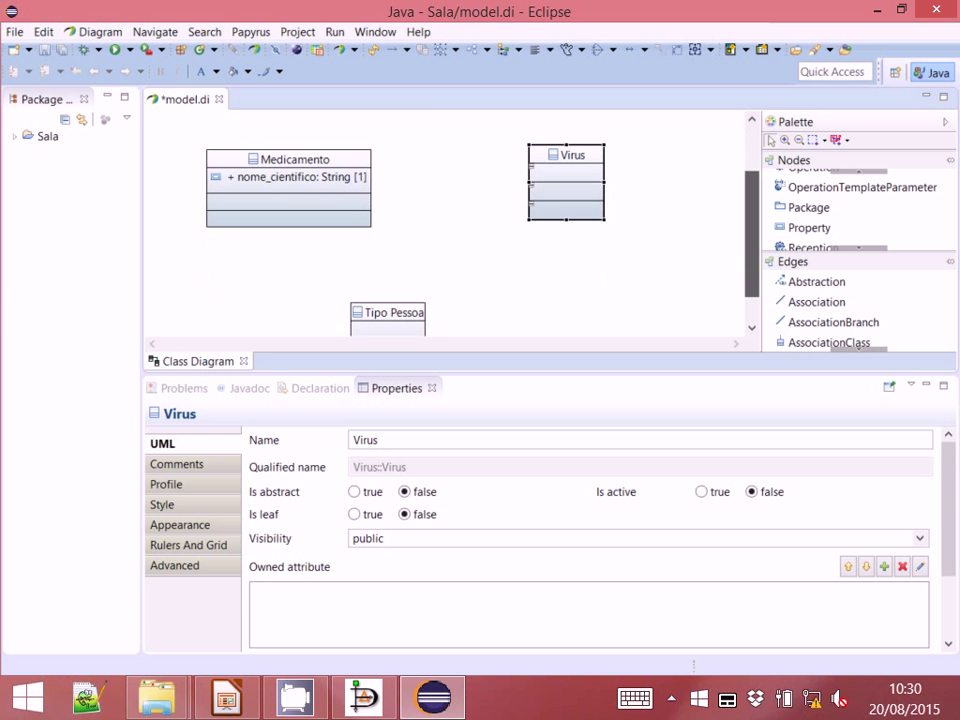
left_click_drag(751, 236, 751, 235)
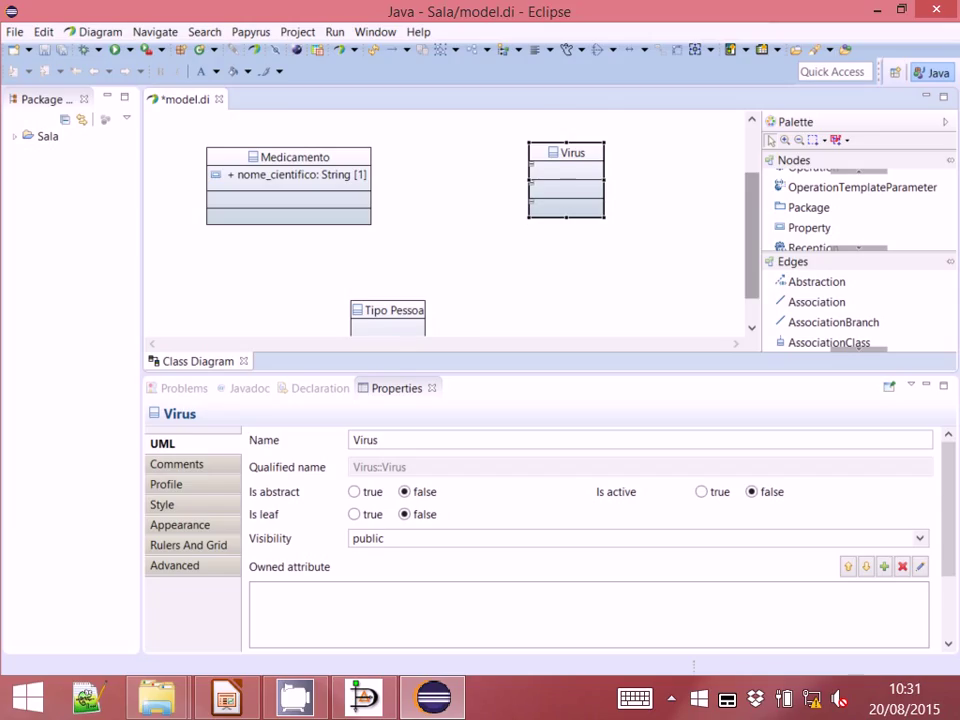
left_click_drag(388, 310, 437, 310)
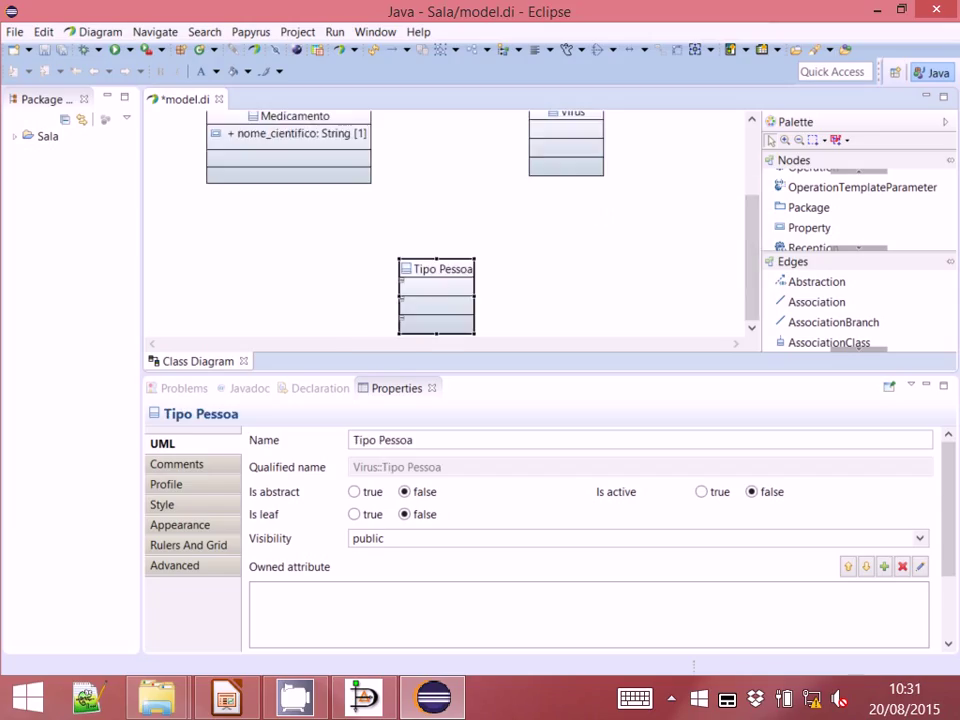
left_click_drag(566, 150, 624, 163)
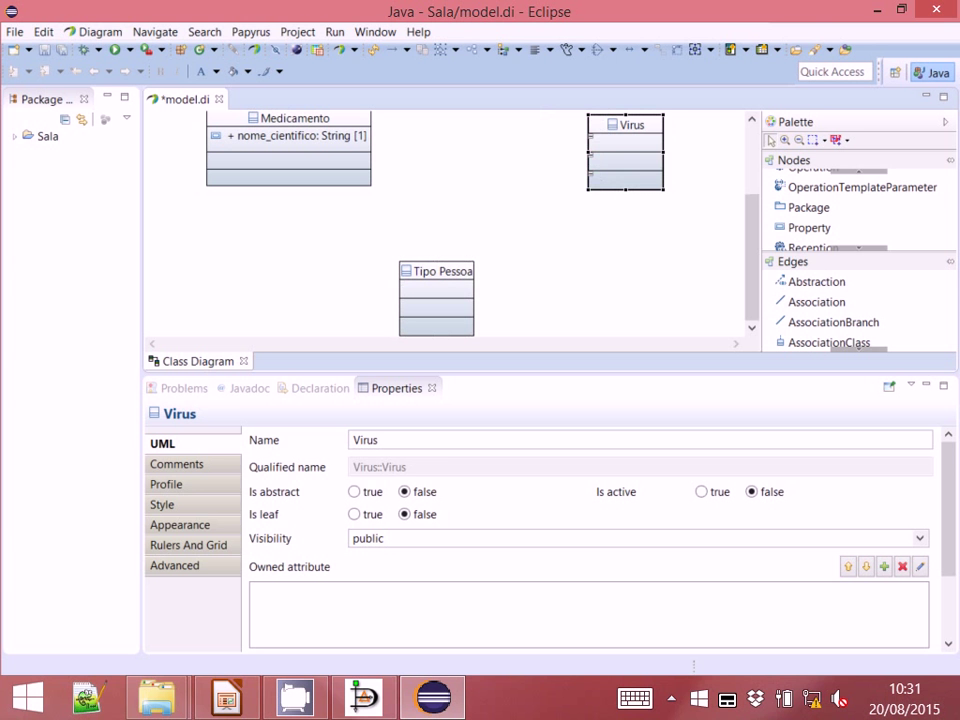
left_click_drag(436, 300, 455, 319)
left_click(540, 290)
left_click_drag(751, 260, 751, 229)
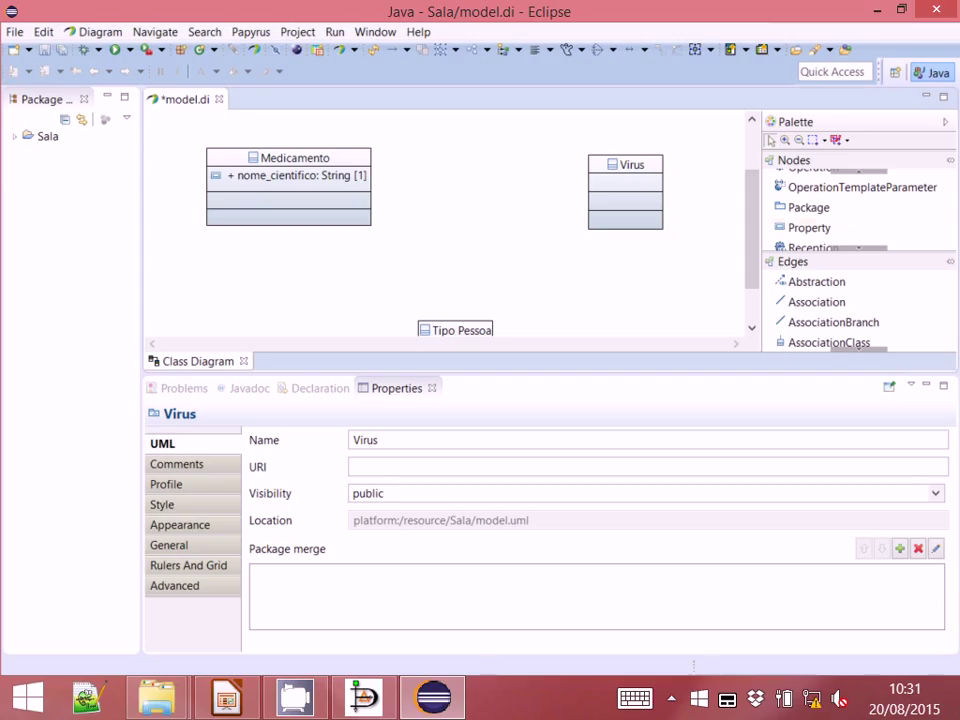
scroll(858, 205, "up", 3)
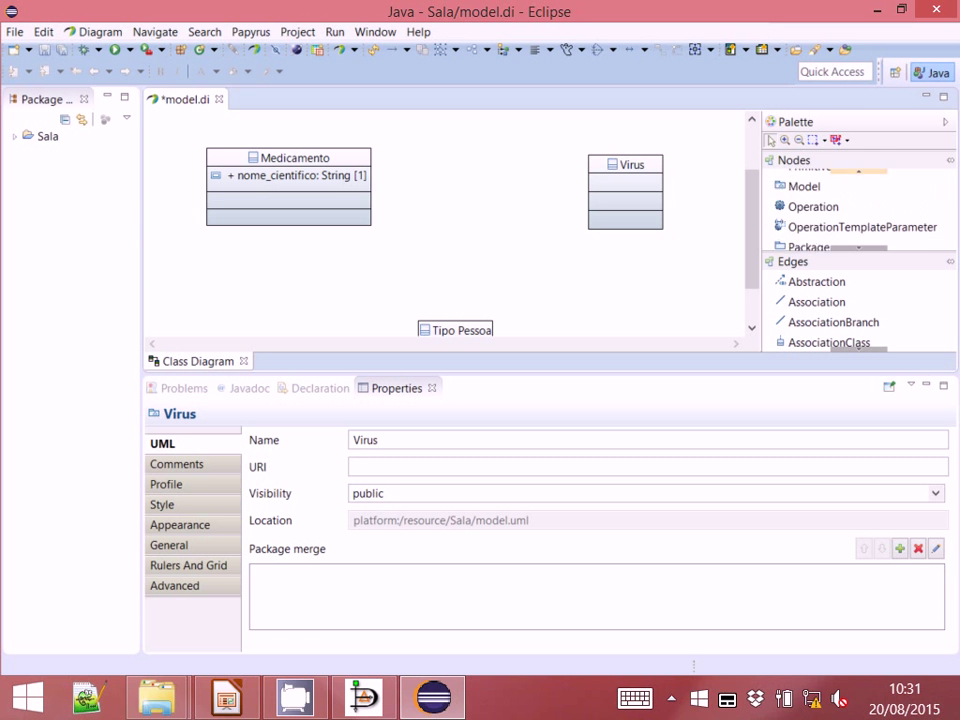
Step: Add a class named Trata between Medicamento and Virus and position it above Tipo Pessoa
scroll(858, 205, "up", 8)
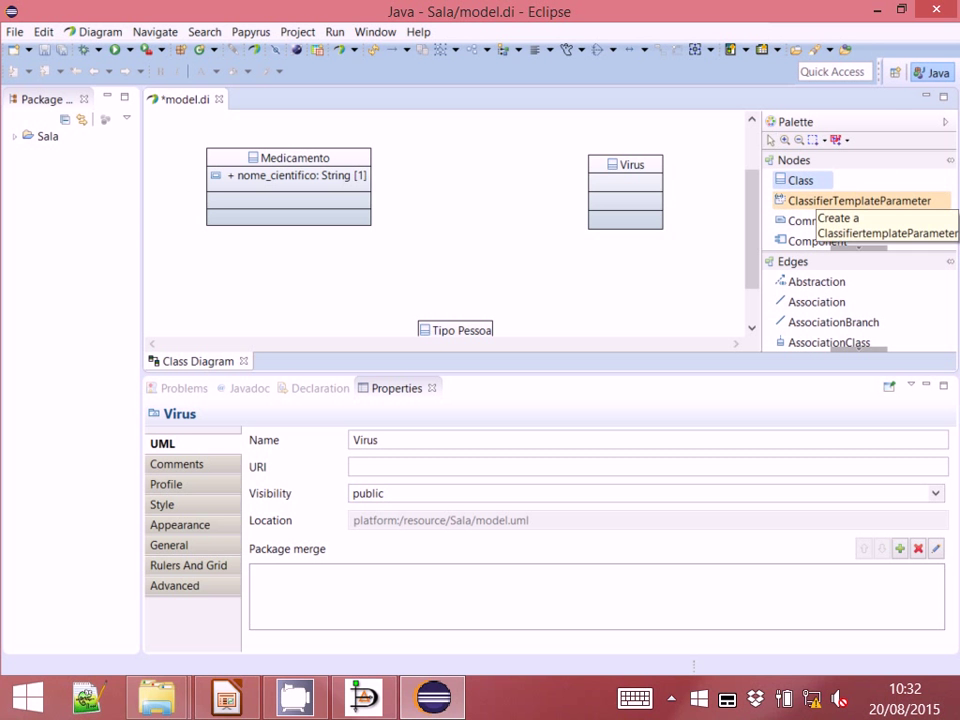
left_click(451, 236)
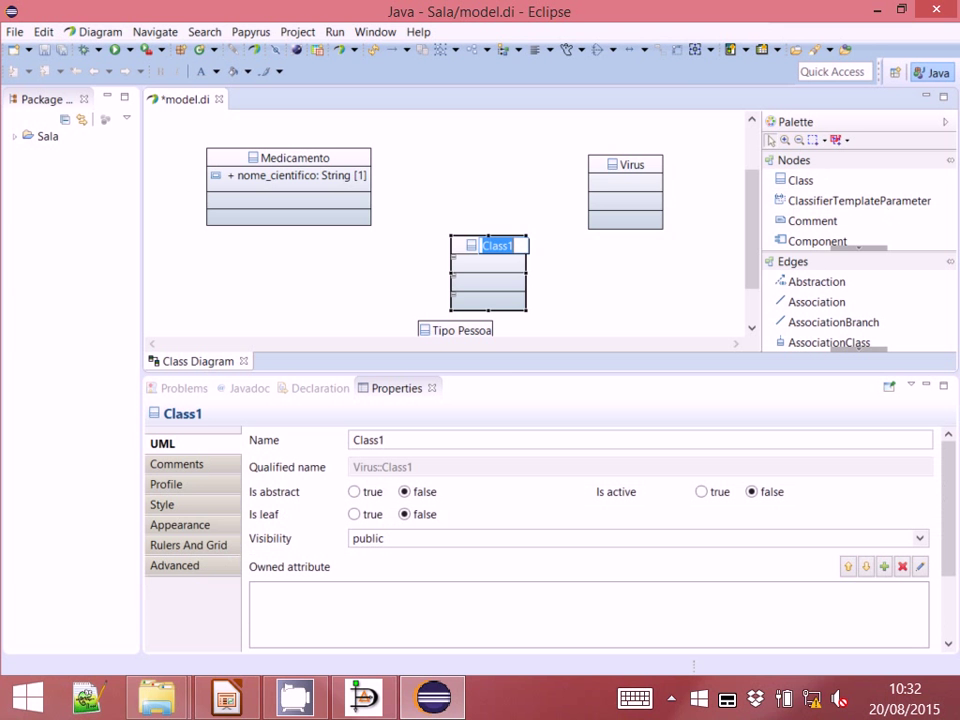
type("ta")
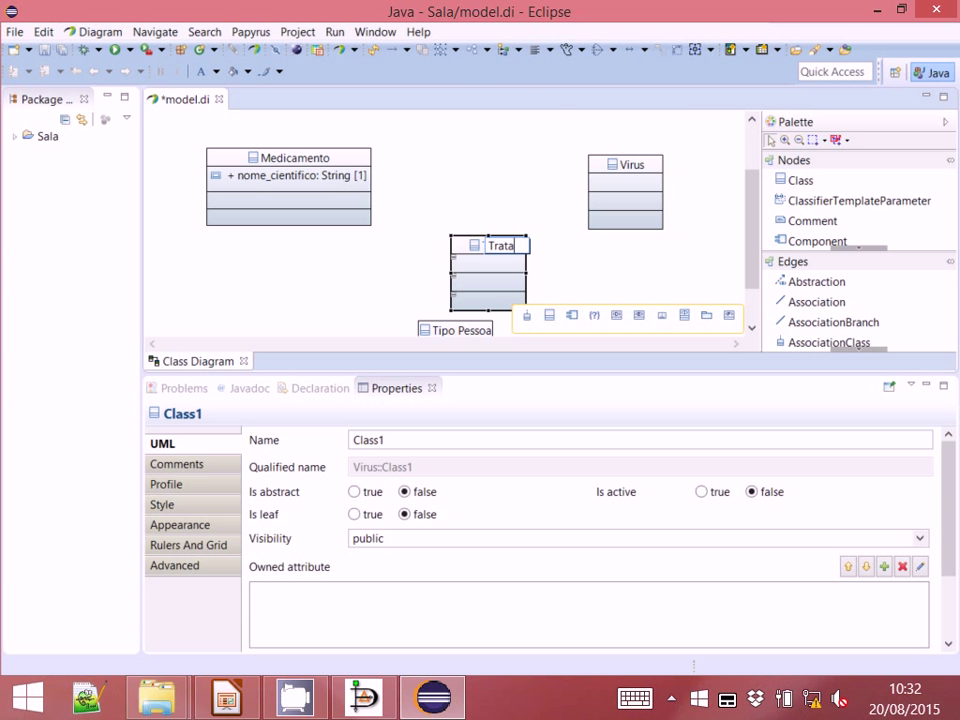
key("Return")
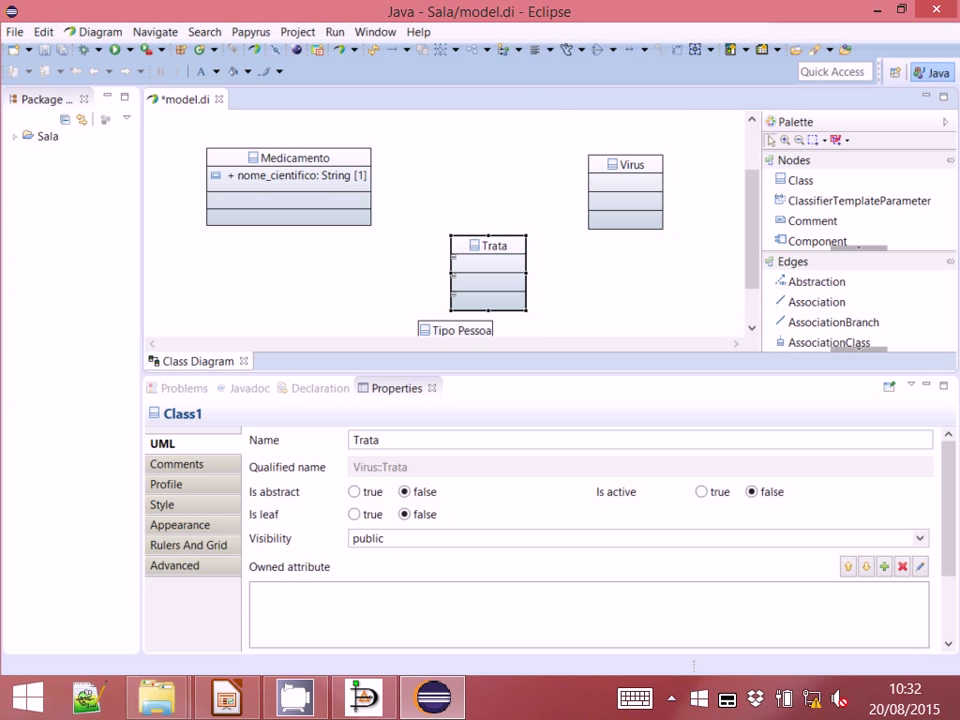
left_click_drag(500, 277, 496, 252)
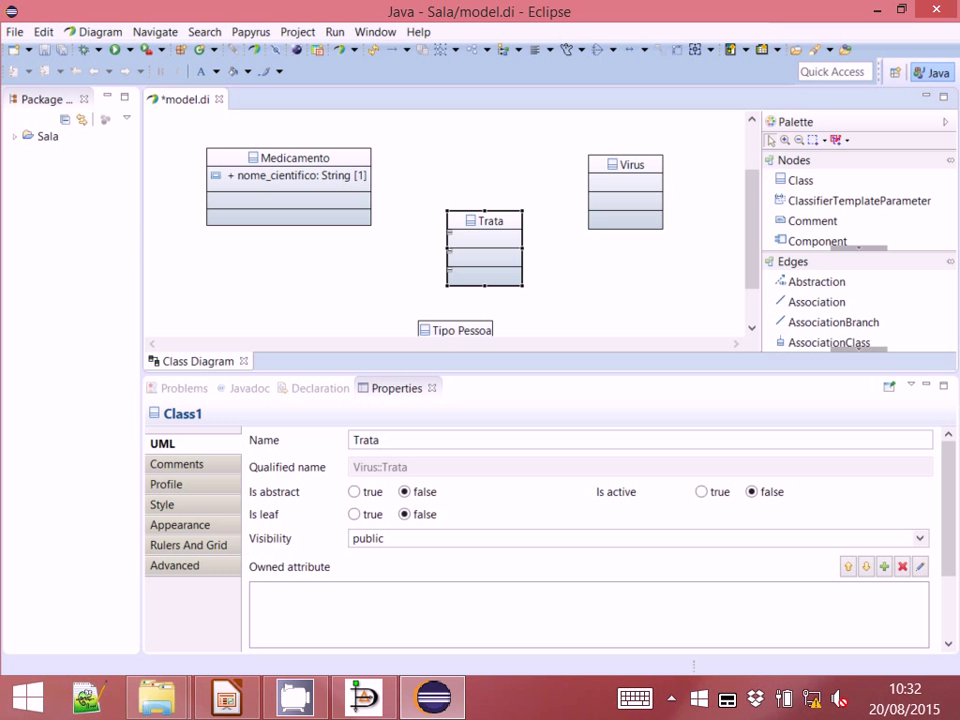
Step: Add a property to the Trata class and name it dosagem
scroll(820, 235, "down", 3)
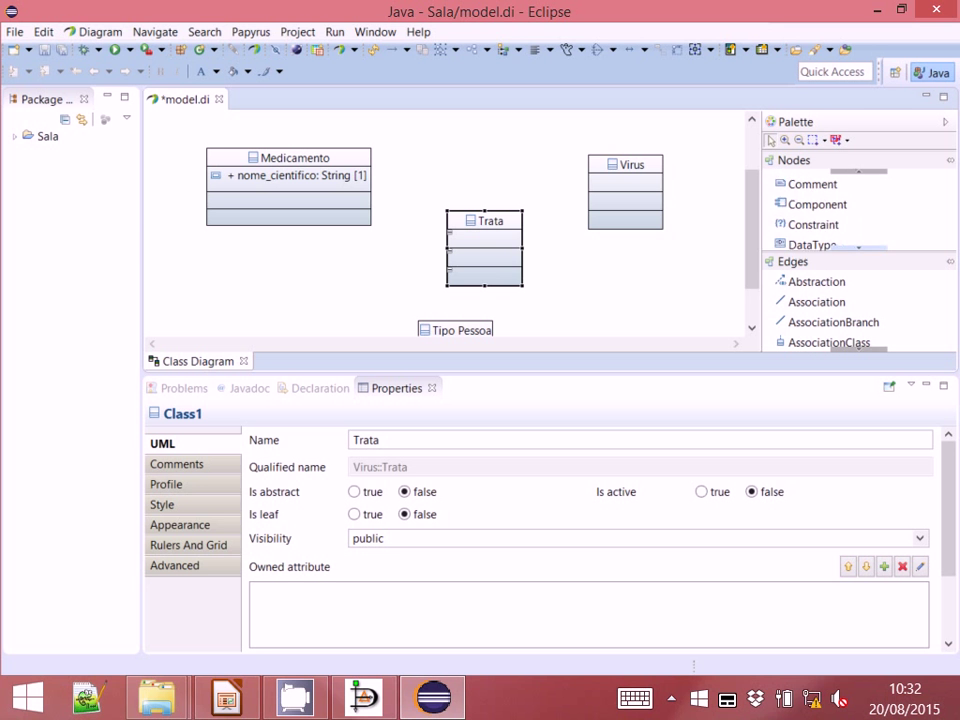
scroll(820, 210, "down", 5)
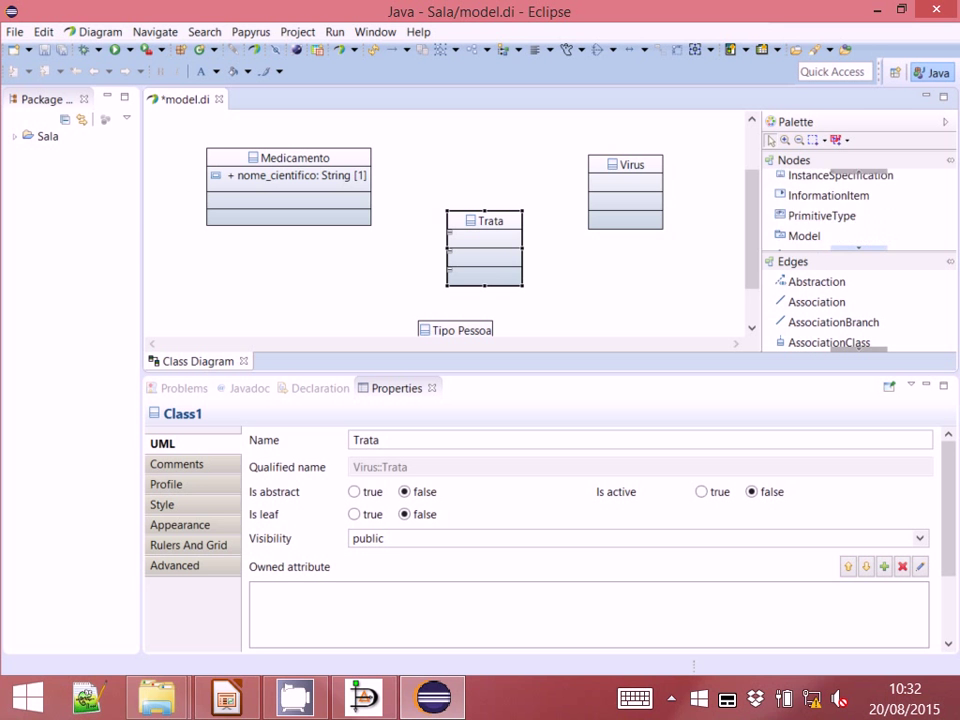
scroll(820, 210, "down", 2)
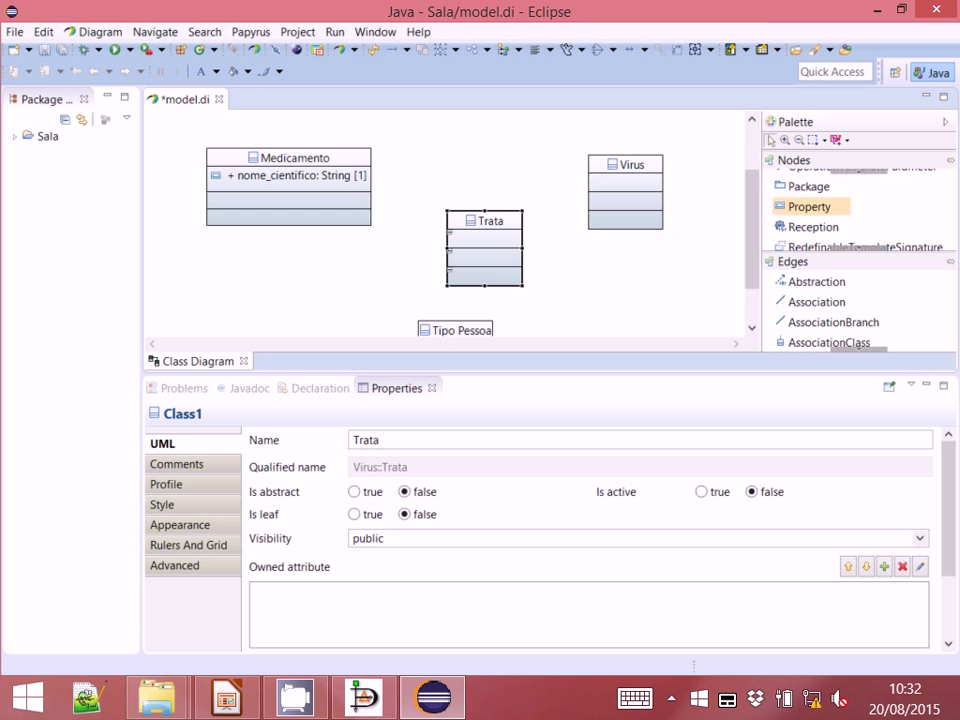
left_click(810, 207)
left_click(484, 242)
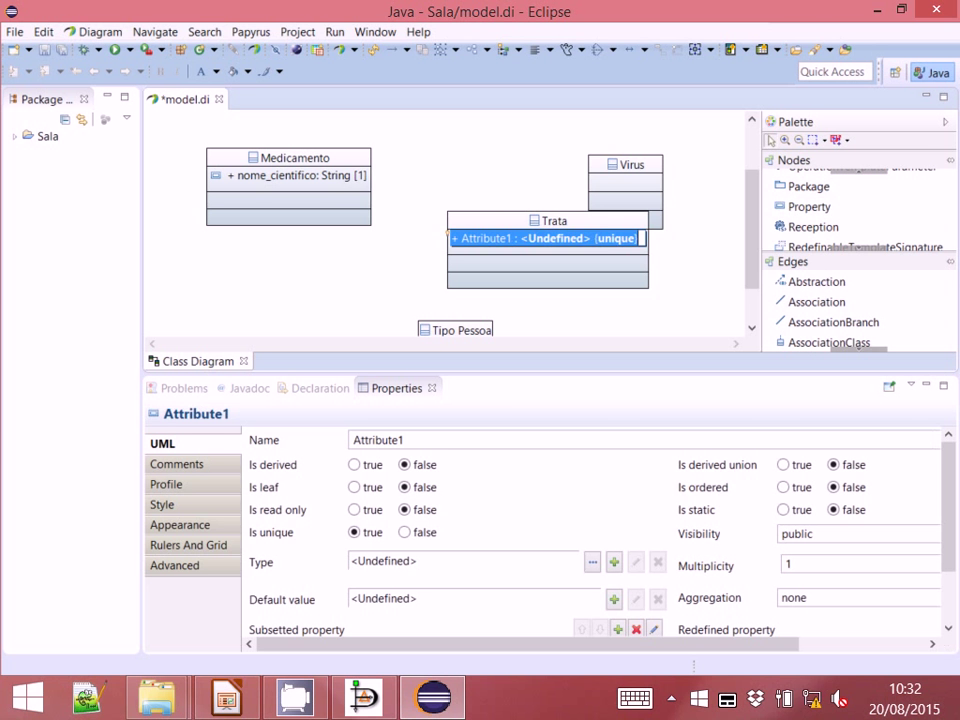
double_click(467, 439)
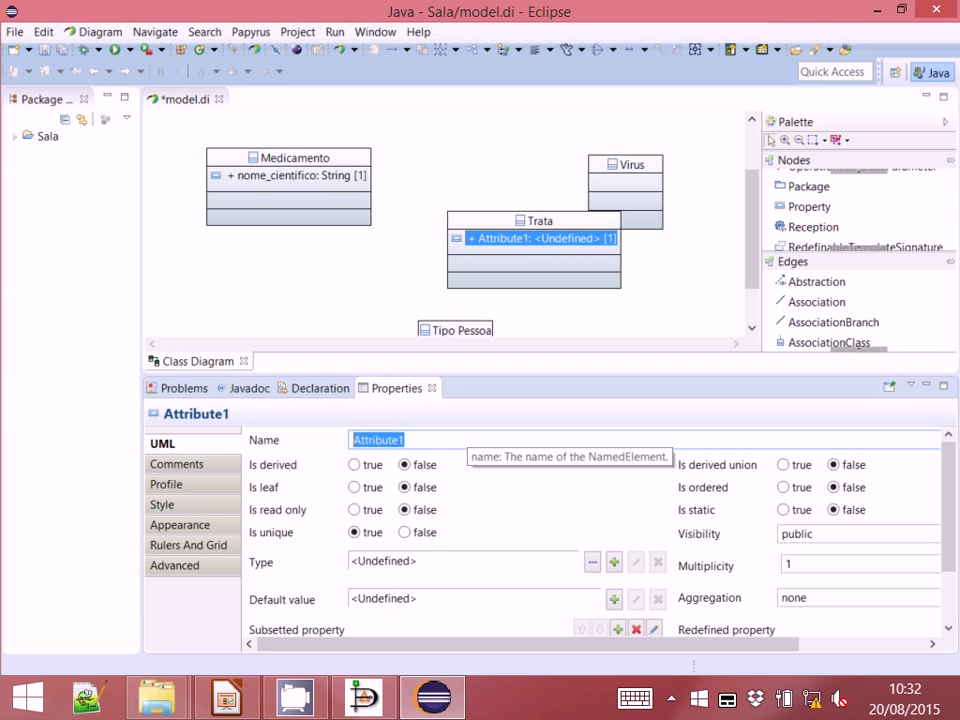
type("dosagem")
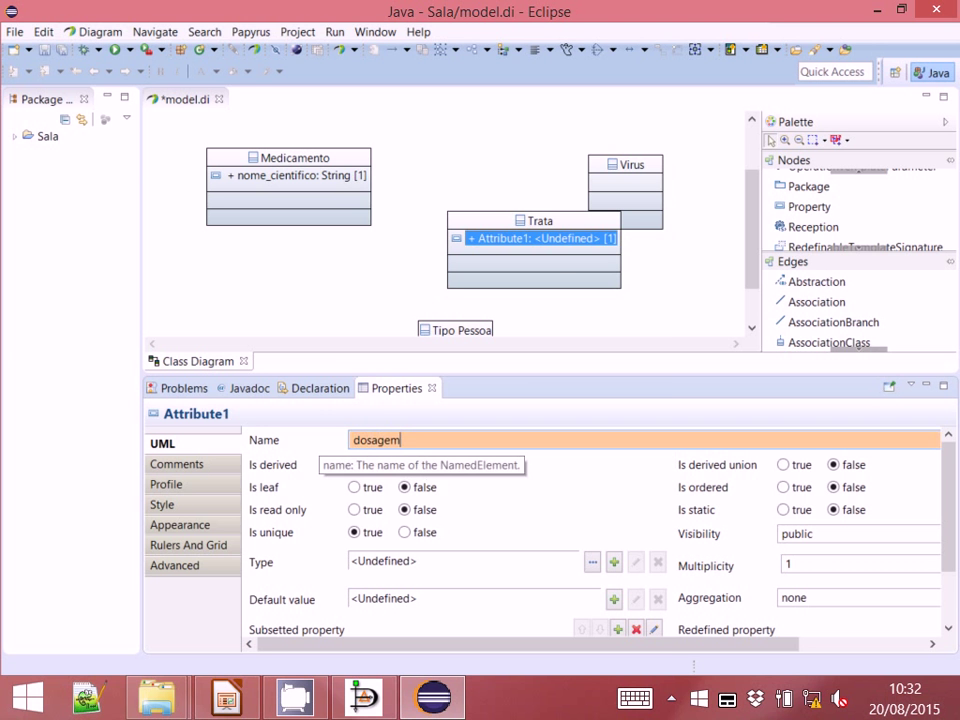
key("Return")
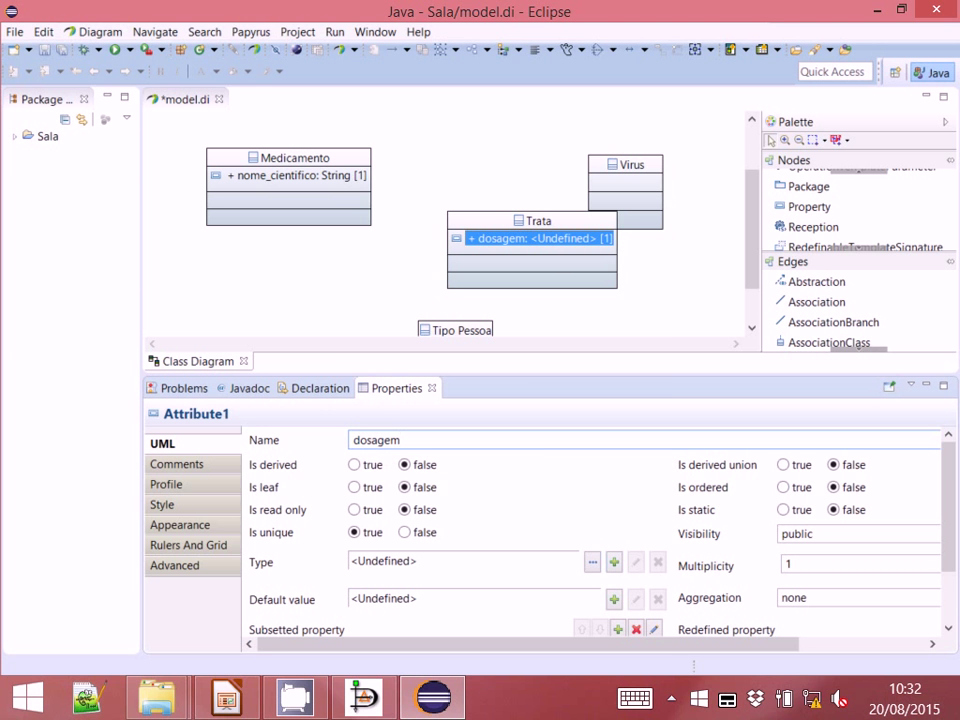
Step: Set the type of dosagem to Integer from the UML Primitive Types library and save the model
left_click(592, 562)
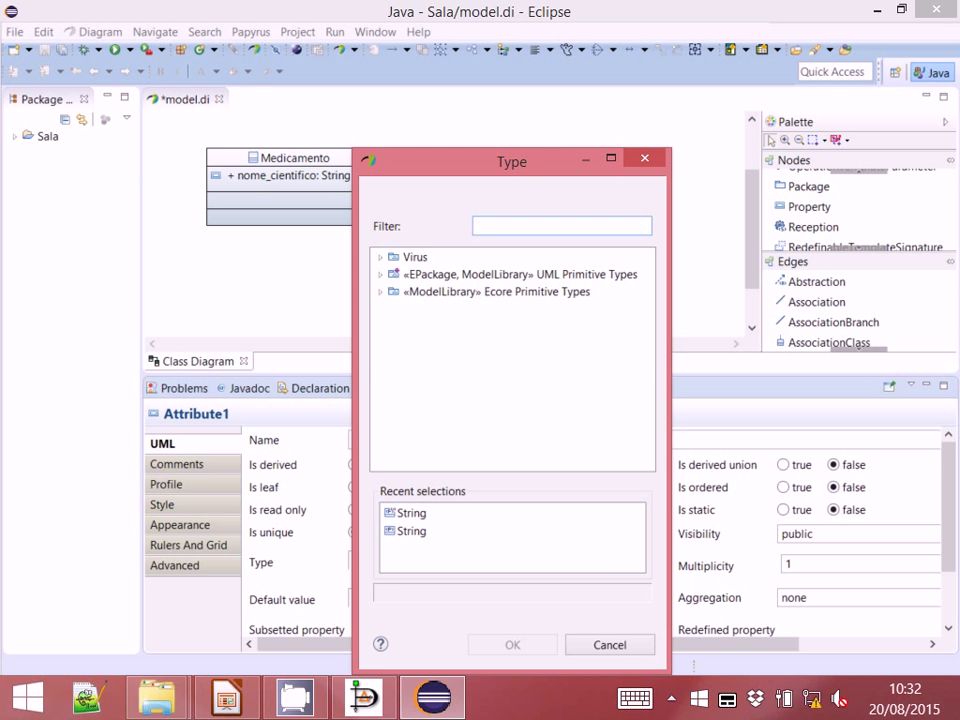
left_click(380, 274)
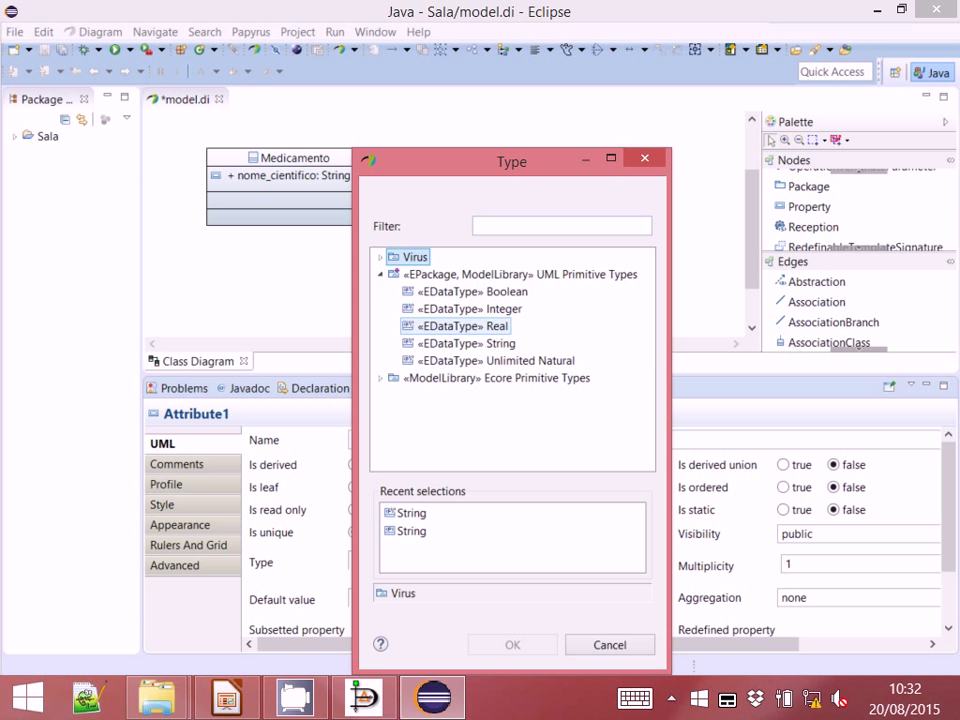
left_click(469, 309)
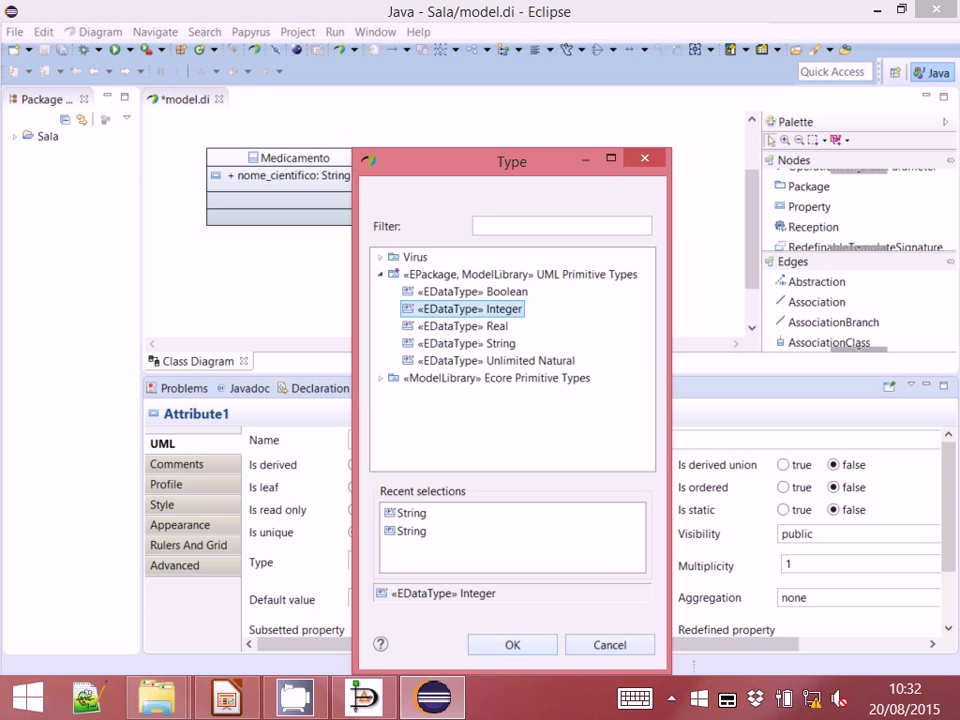
left_click(511, 644)
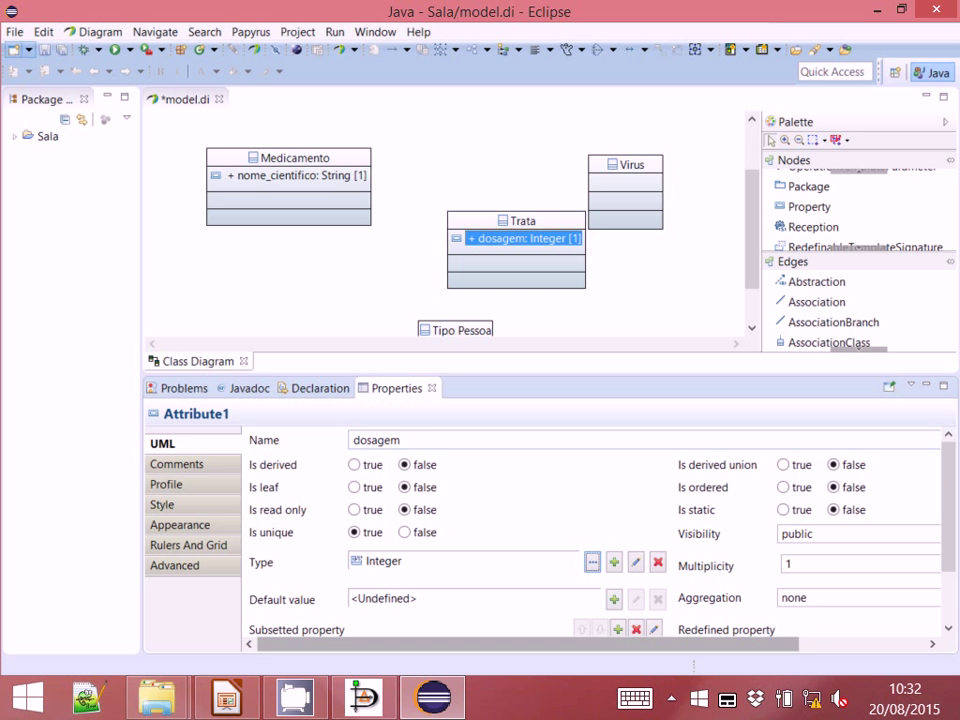
key("ctrl+s")
Step: Center Trata between Medicamento and Virus with Tipo Pessoa shifted right beneath it, and enlarge the diagram area downward
left_click_drag(512, 222, 476, 234)
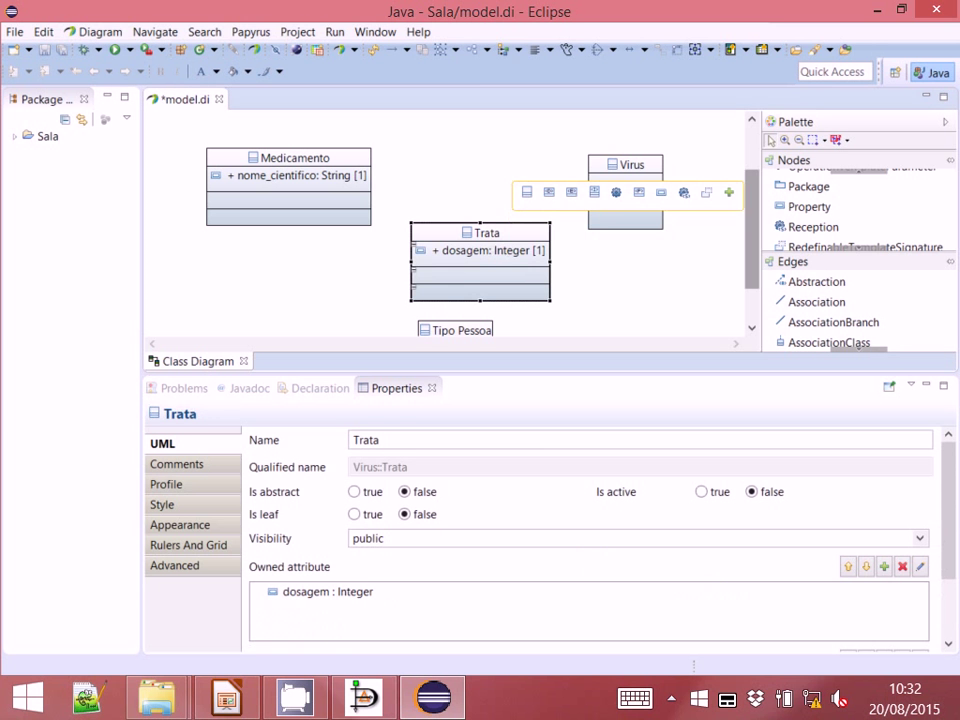
scroll(470, 300, "down", 2)
left_click_drag(455, 290, 486, 277)
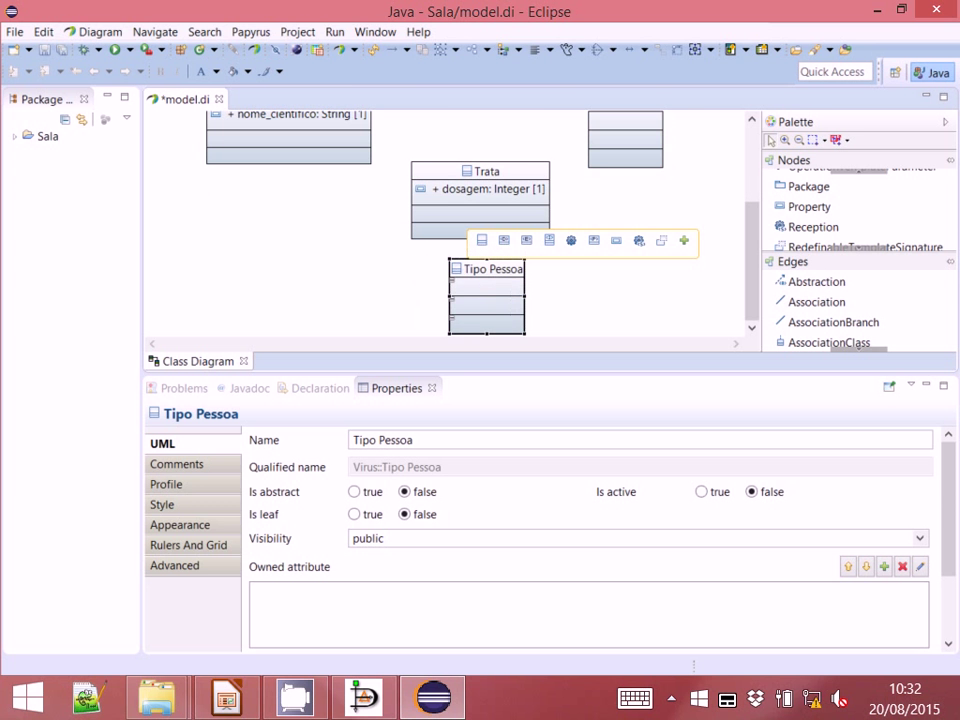
scroll(450, 230, "up", 2)
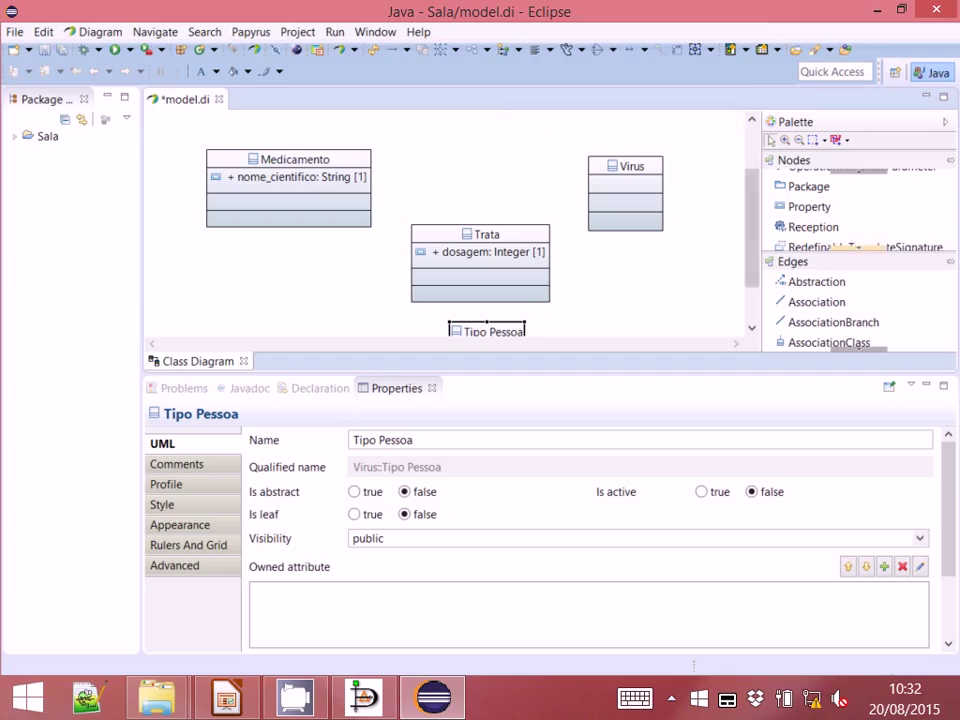
left_click(816, 301)
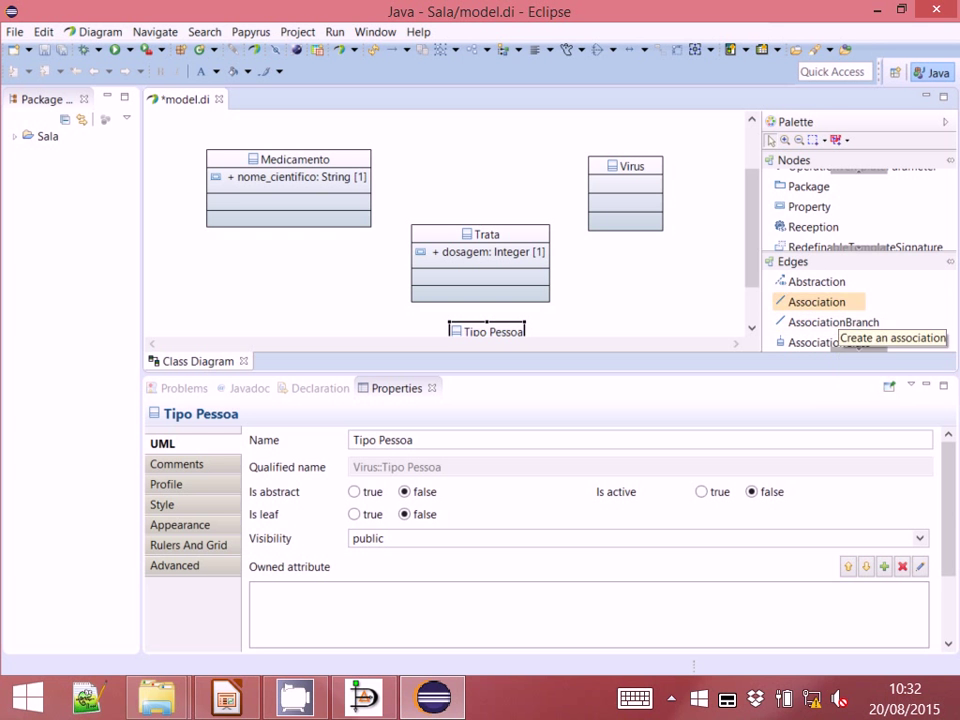
left_click_drag(364, 375, 364, 510)
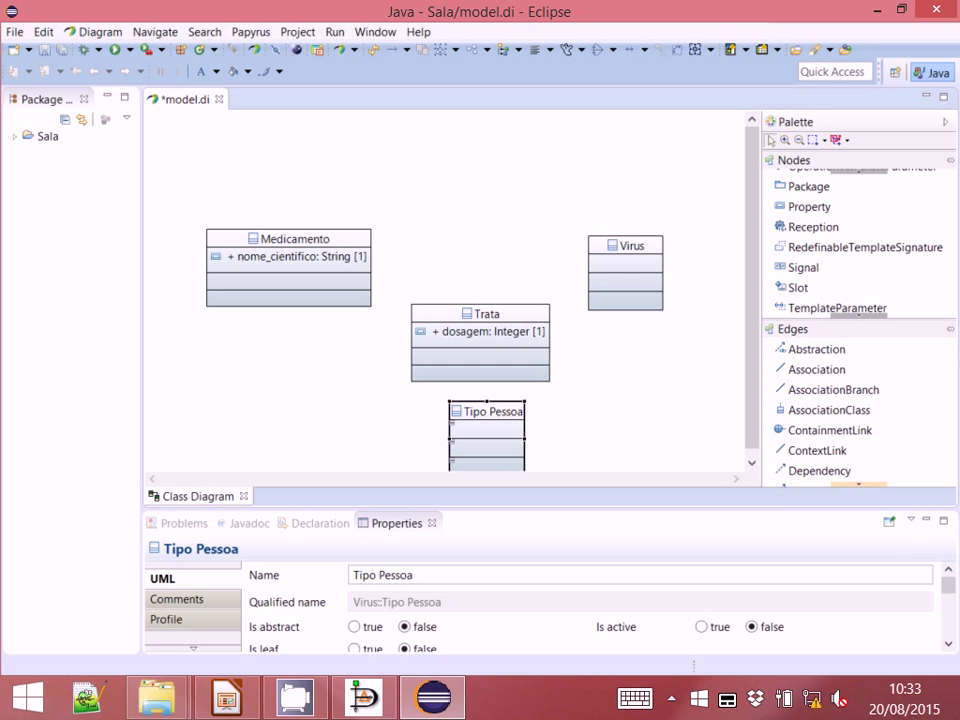
left_click(858, 484)
left_click(858, 485)
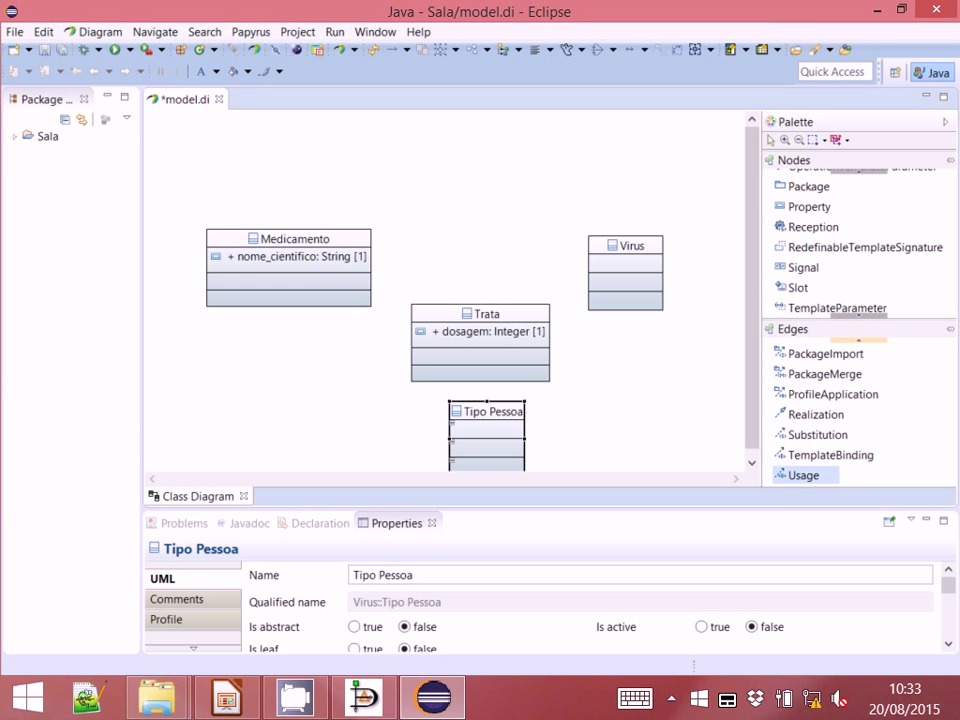
left_click(858, 340)
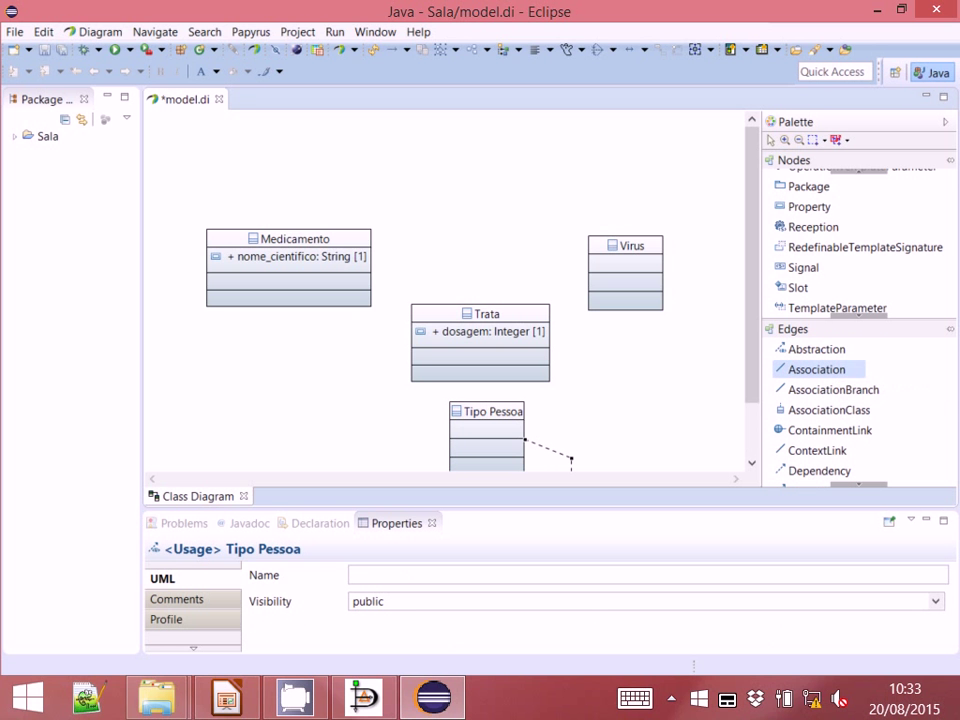
scroll(489, 446, "down", 3)
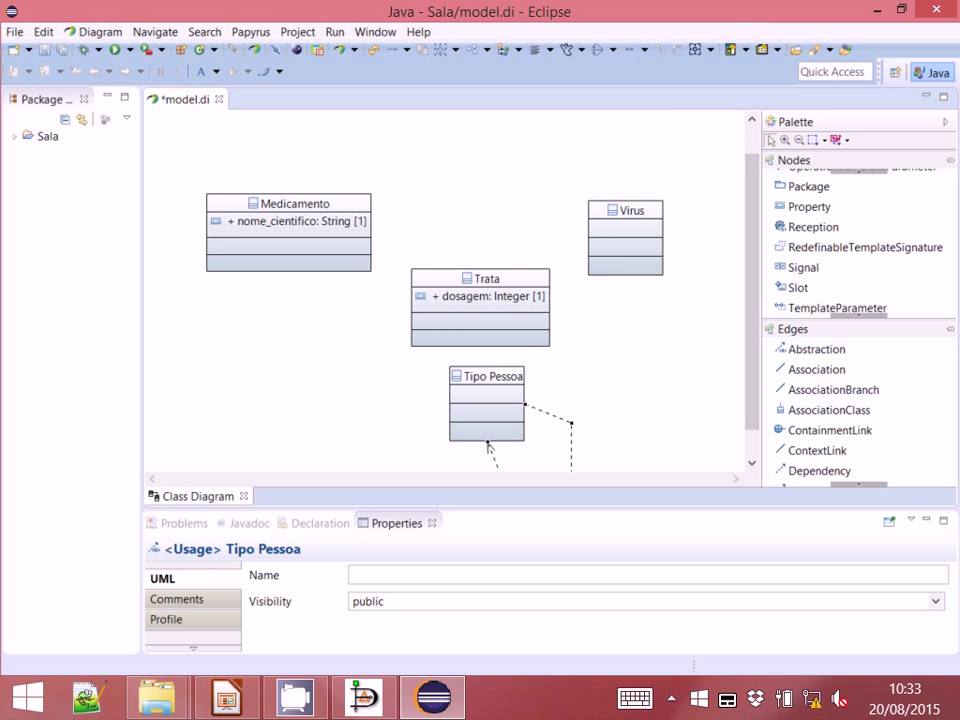
scroll(489, 446, "down", 1)
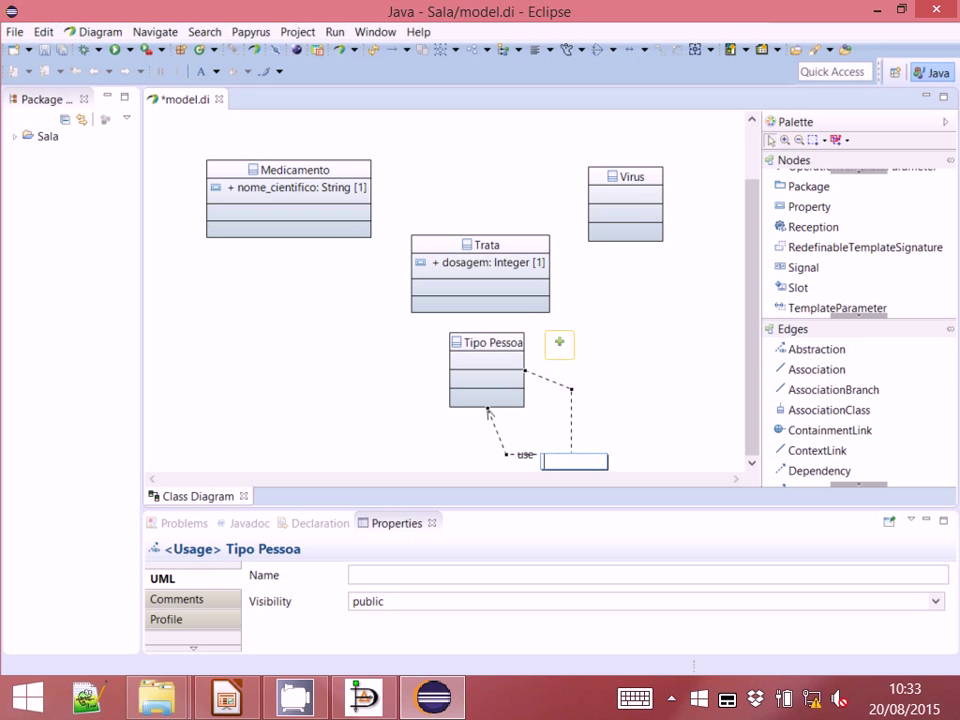
right_click(571, 424)
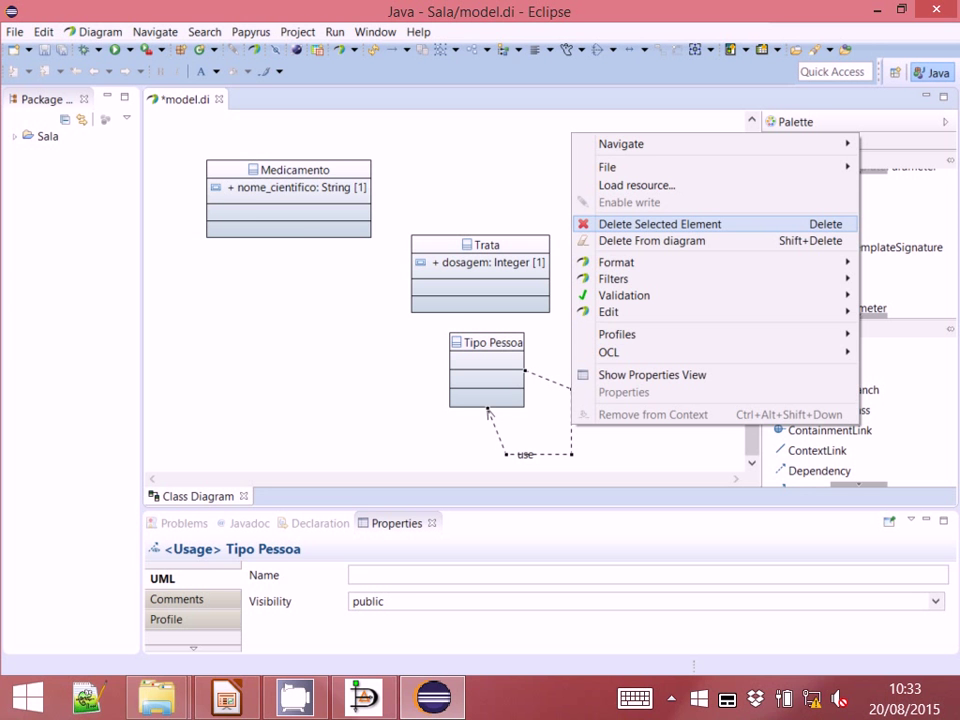
left_click(650, 224)
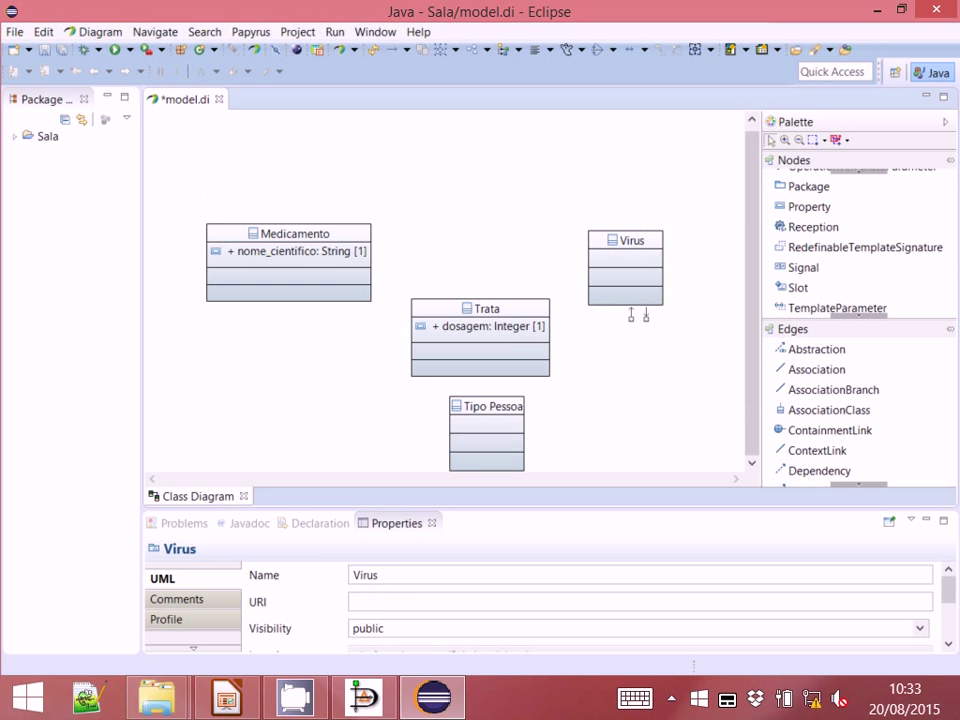
Step: Move Tipo Pessoa slightly farther below Trata and draw an association between Medicamento and Trata
left_click_drag(486, 420, 483, 434)
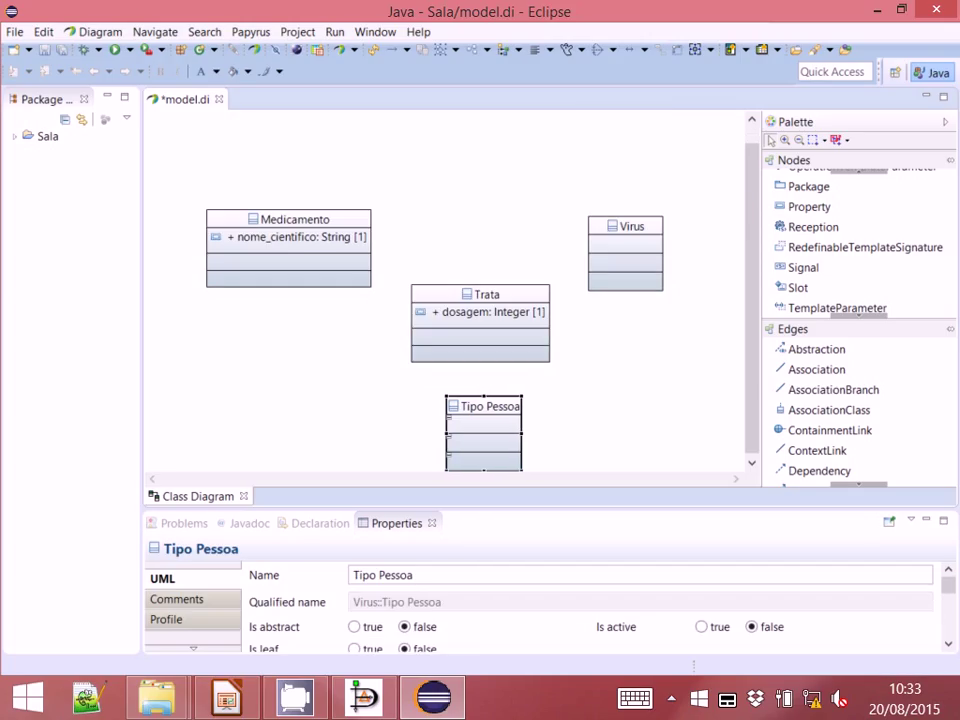
left_click(800, 370)
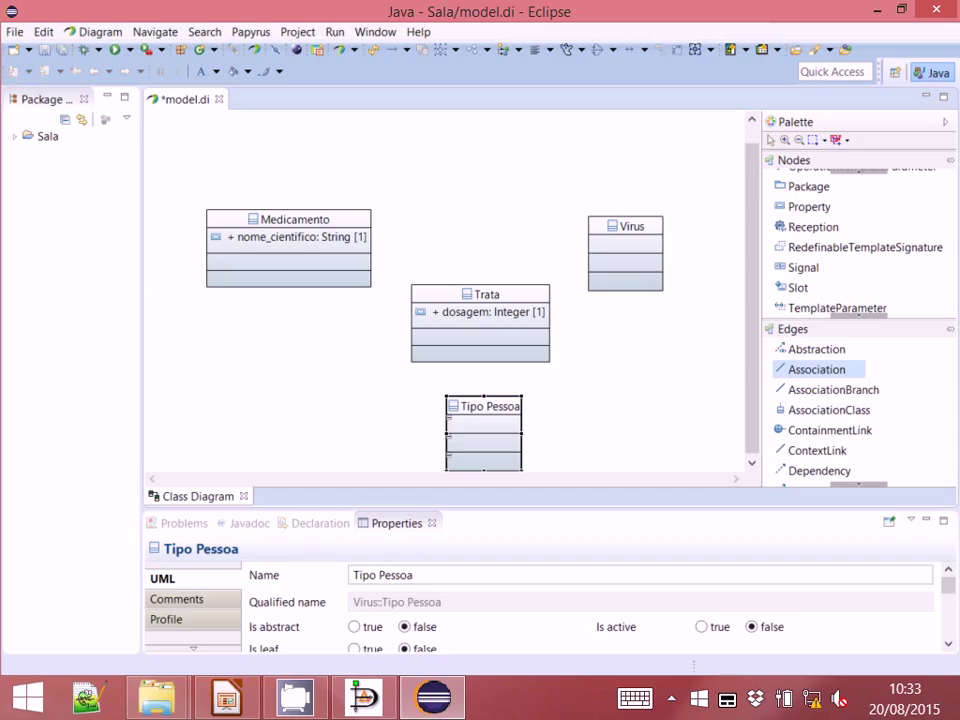
left_click_drag(359, 254, 427, 324)
left_click(371, 268)
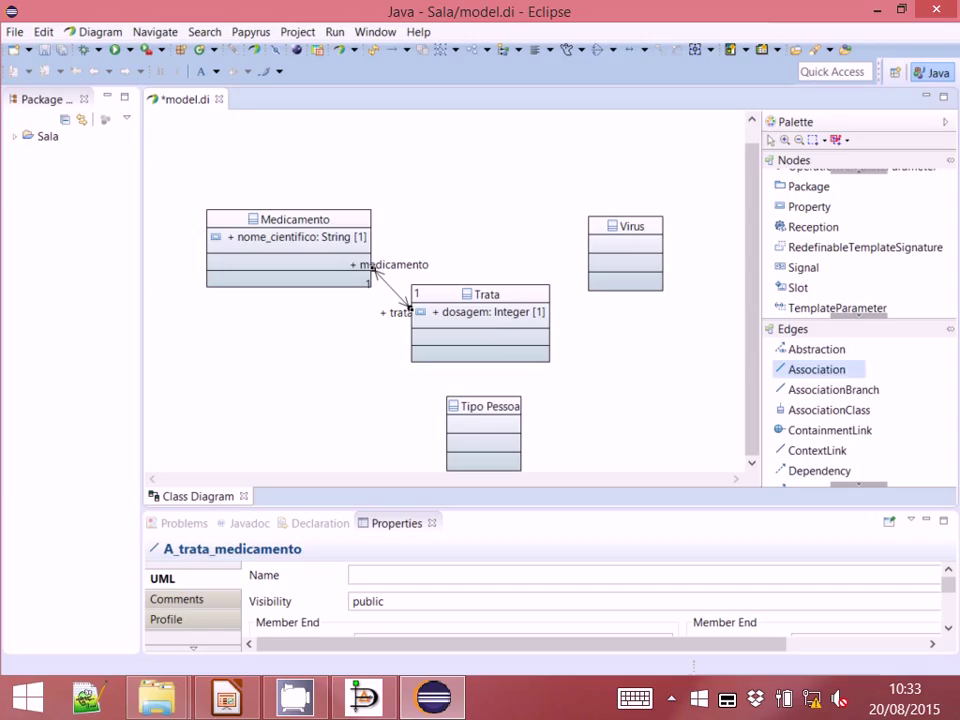
Step: Draw associations between Trata and Virus and between Trata and Tipo Pessoa
left_click(549, 296)
left_click(590, 276)
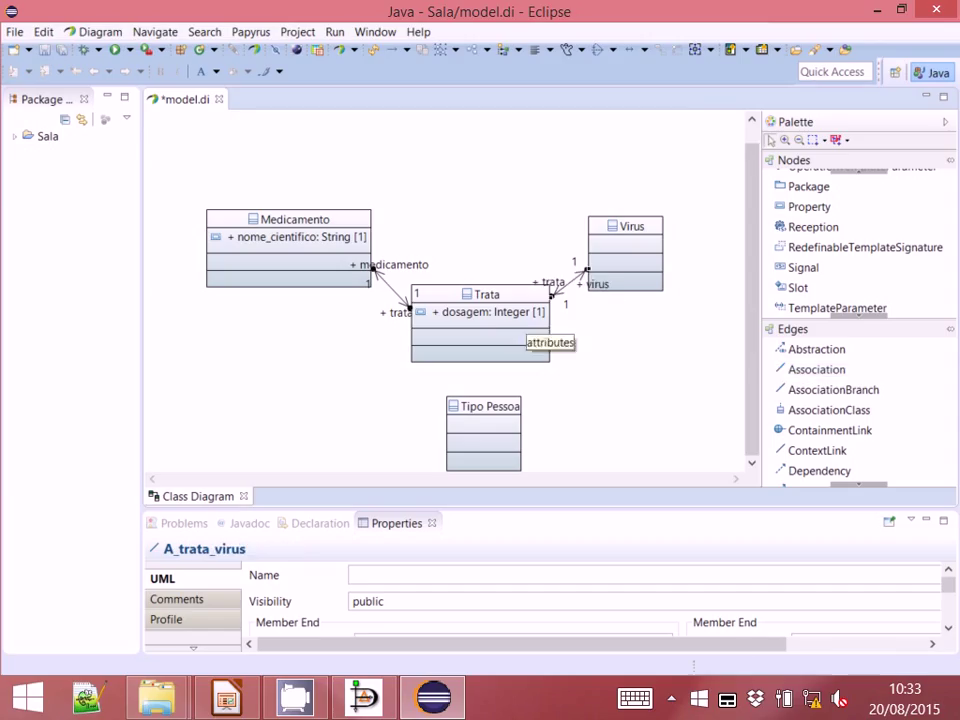
left_click(816, 369)
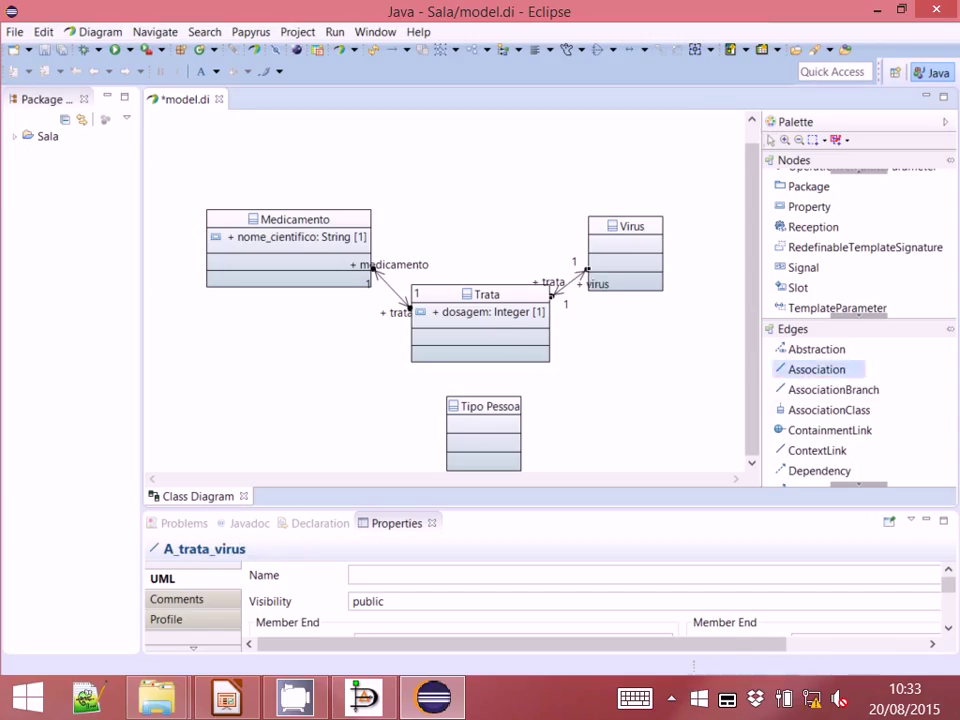
left_click(484, 350)
left_click(484, 410)
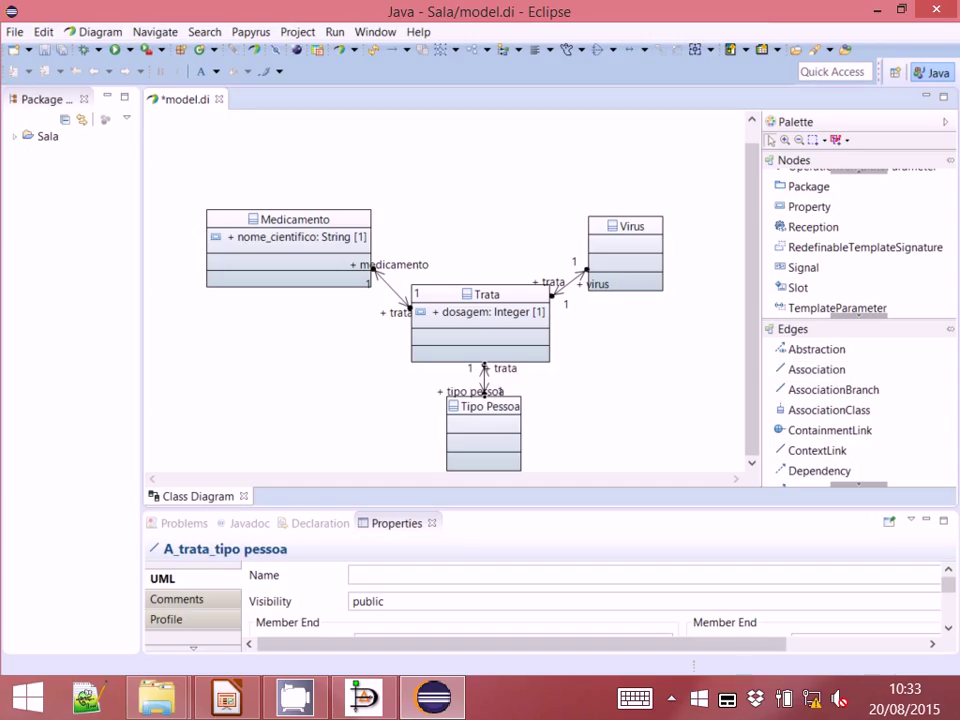
Step: Enlarge the properties area and examine the member end settings, including navigability, aggregation and multiplicity, of the association between Medicamento and Trata
left_click(364, 272)
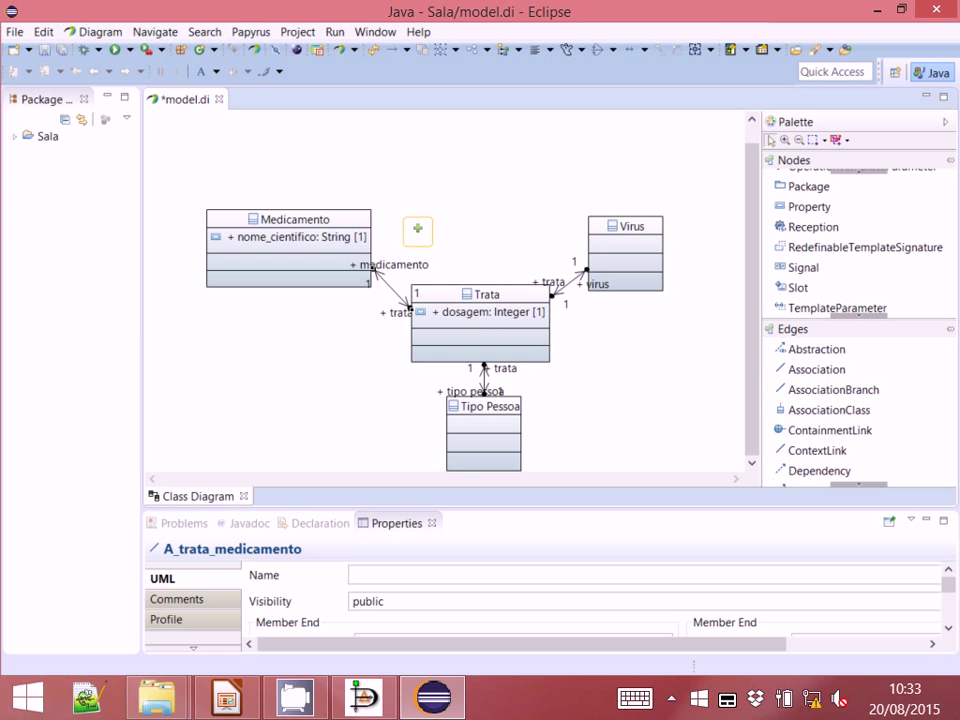
left_click(354, 575)
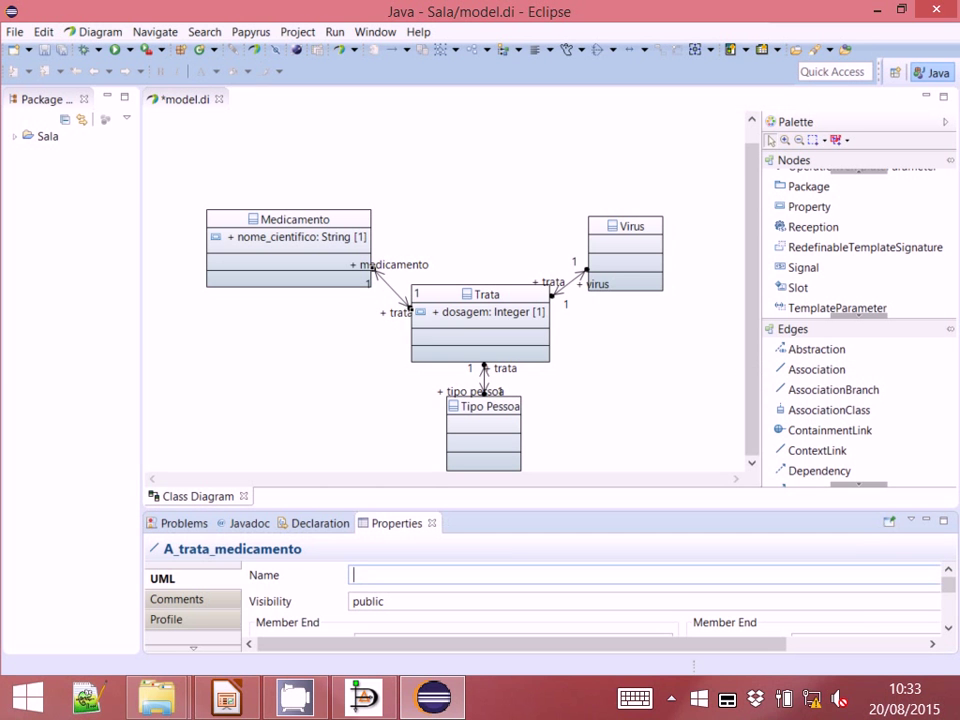
left_click_drag(480, 508, 480, 475)
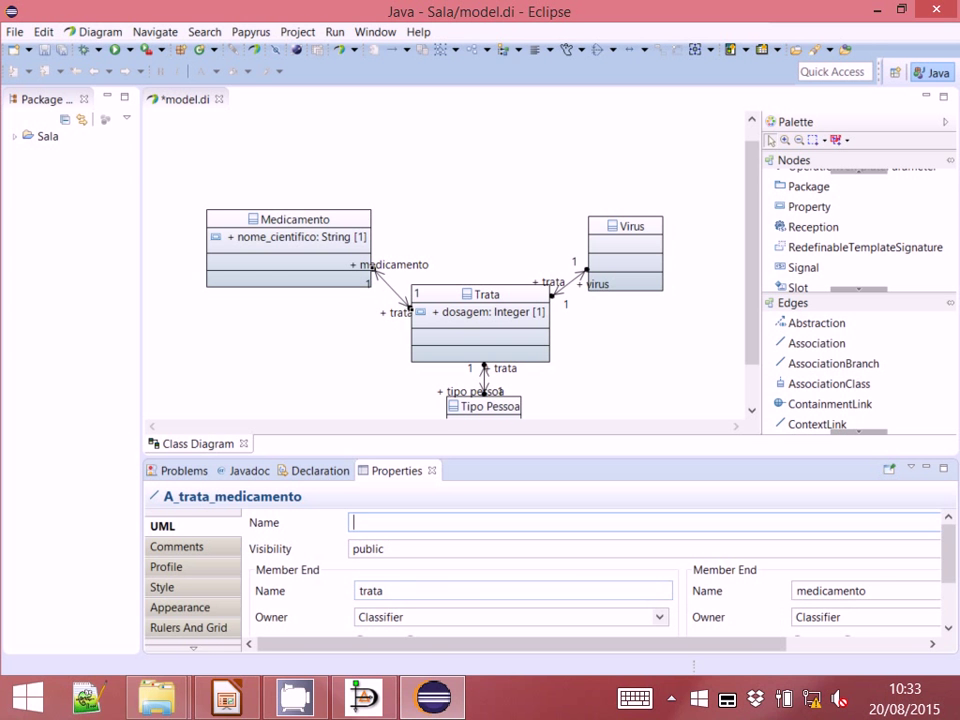
scroll(595, 575, "down", 2)
left_click_drag(948, 570, 948, 571)
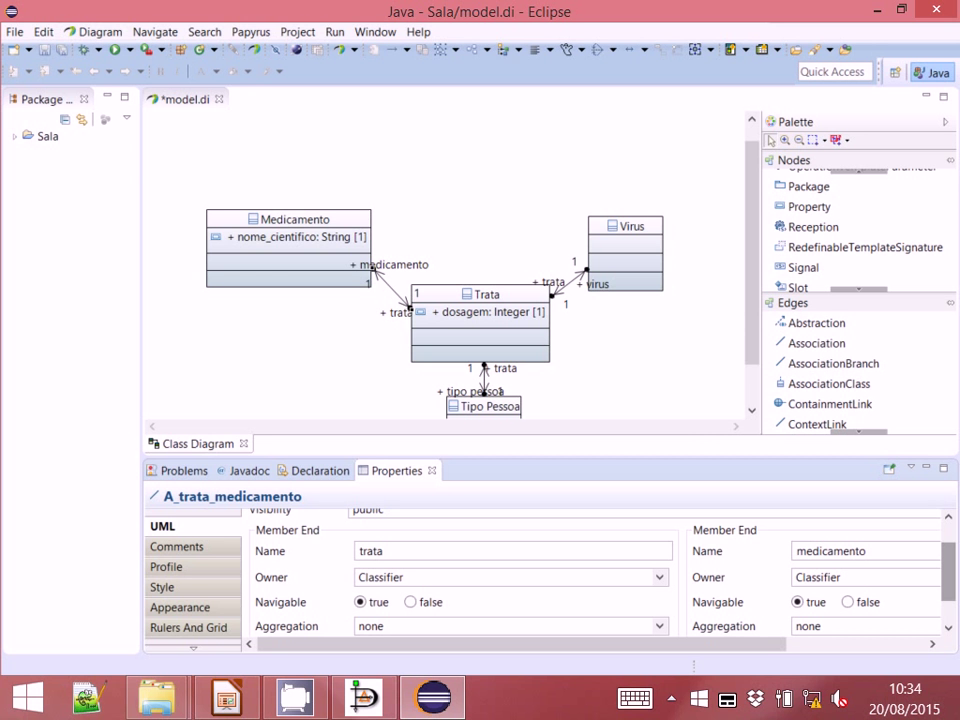
scroll(545, 575, "down", 2)
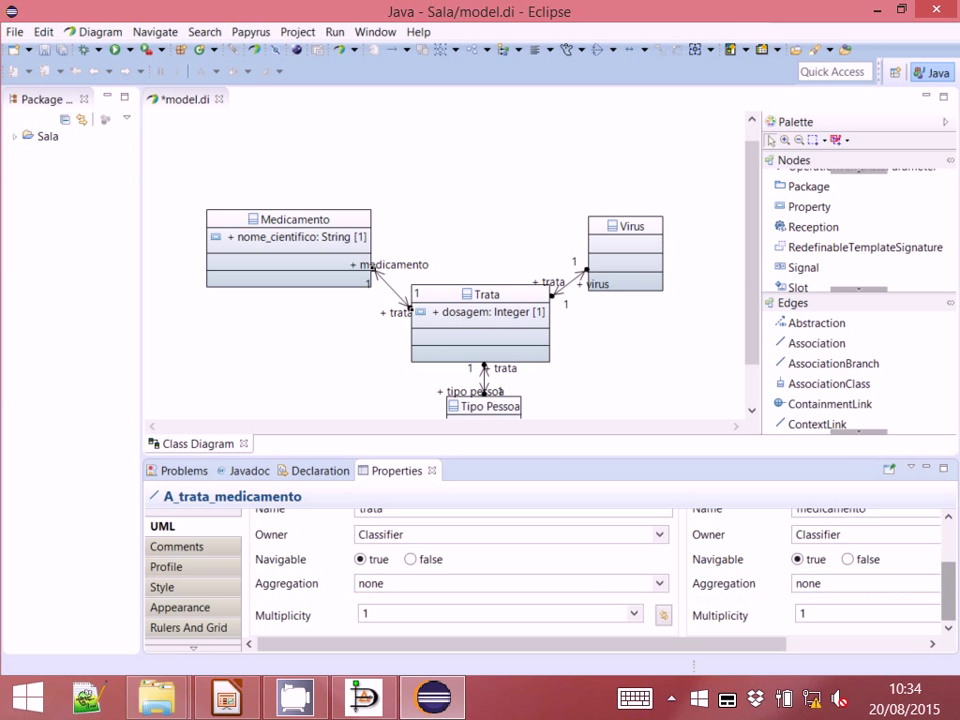
left_click_drag(521, 643, 581, 643)
scroll(545, 575, "left", 2)
scroll(545, 575, "up", 3)
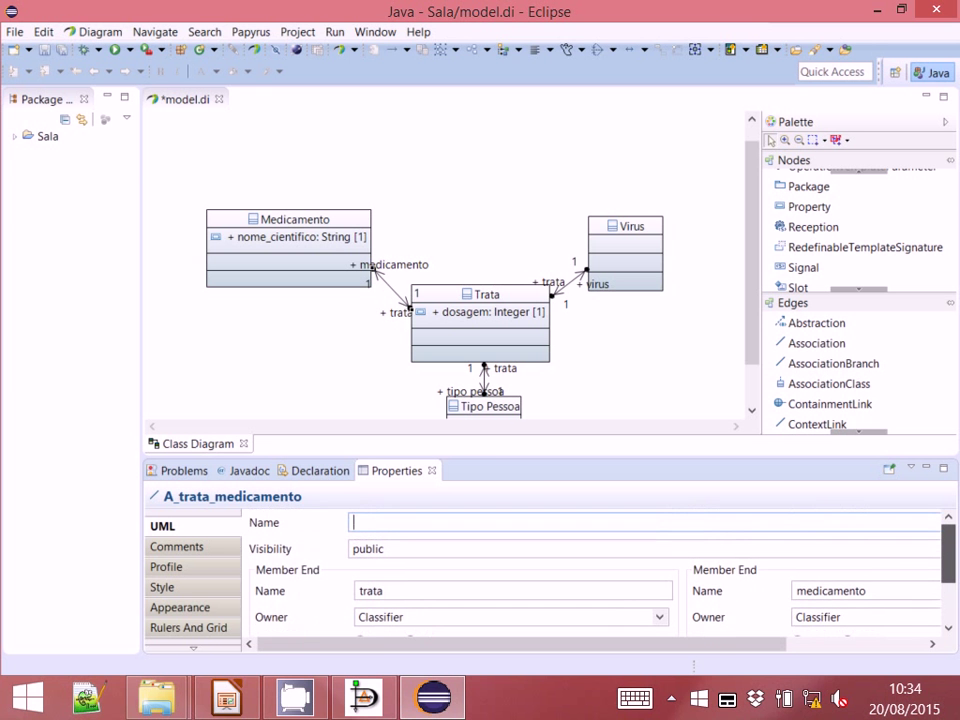
scroll(545, 575, "down", 3)
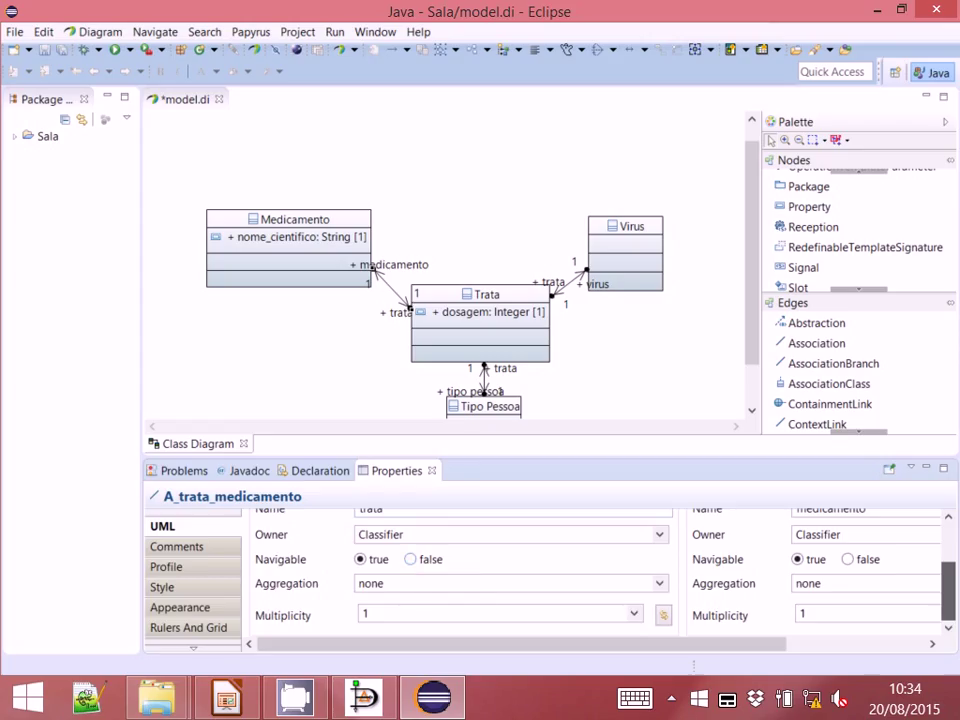
Step: Add the Trata–Virus and Trata–Tipo Pessoa associations to the selection so all three associations are selected together
left_click(569, 283, "ctrl")
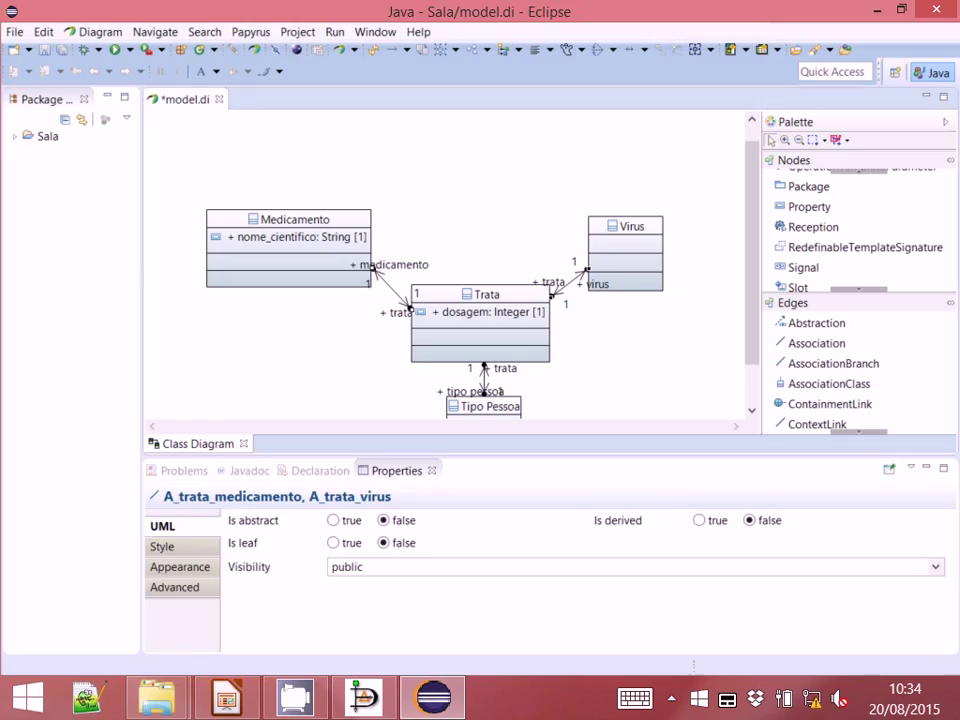
mouse_move(505, 334)
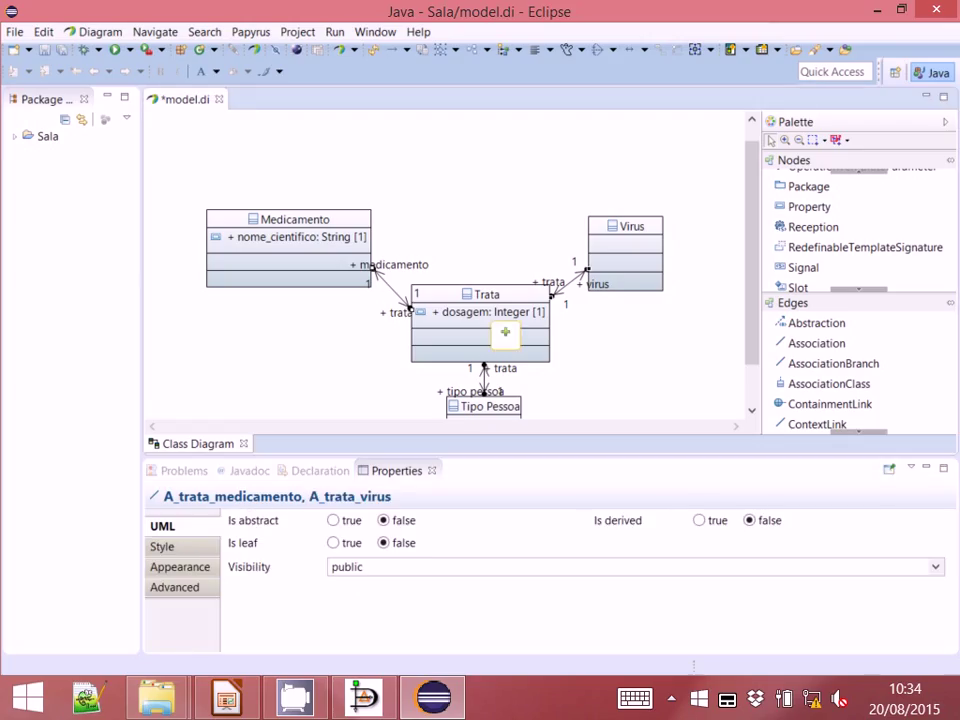
left_click(485, 391, "ctrl")
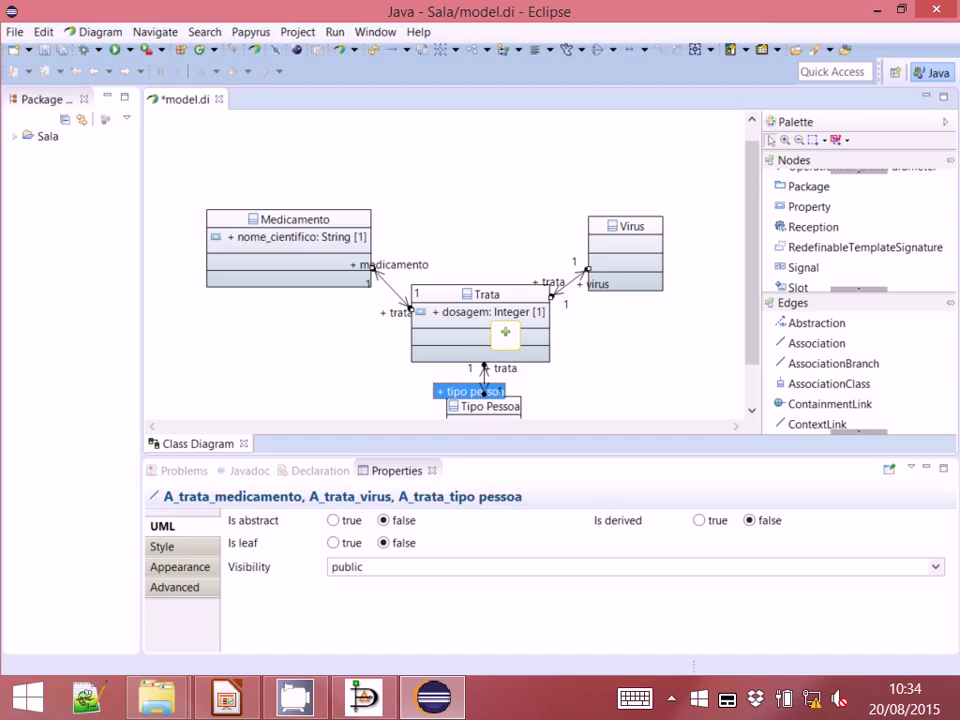